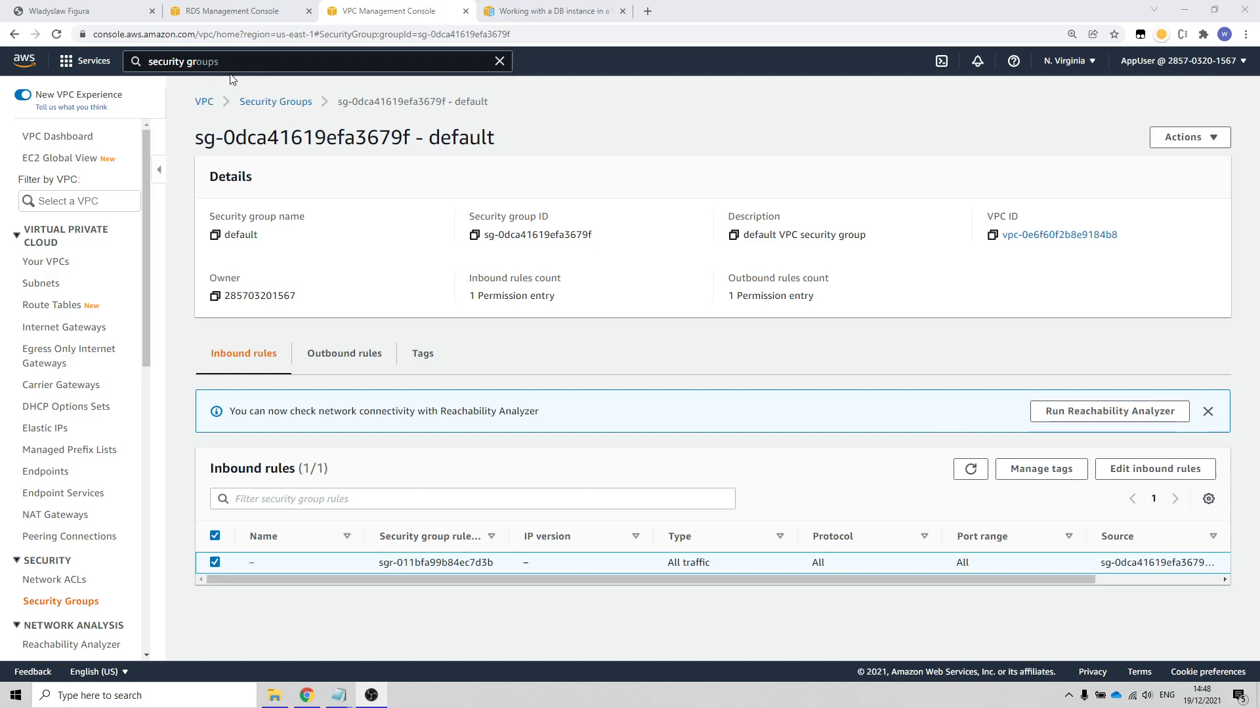
# Step: Find the RDS service, open its DB instances list and start creating a database, dismissing the feedback banner
pyautogui.moveTo(236, 64); pyautogui.dragTo(75, 59)
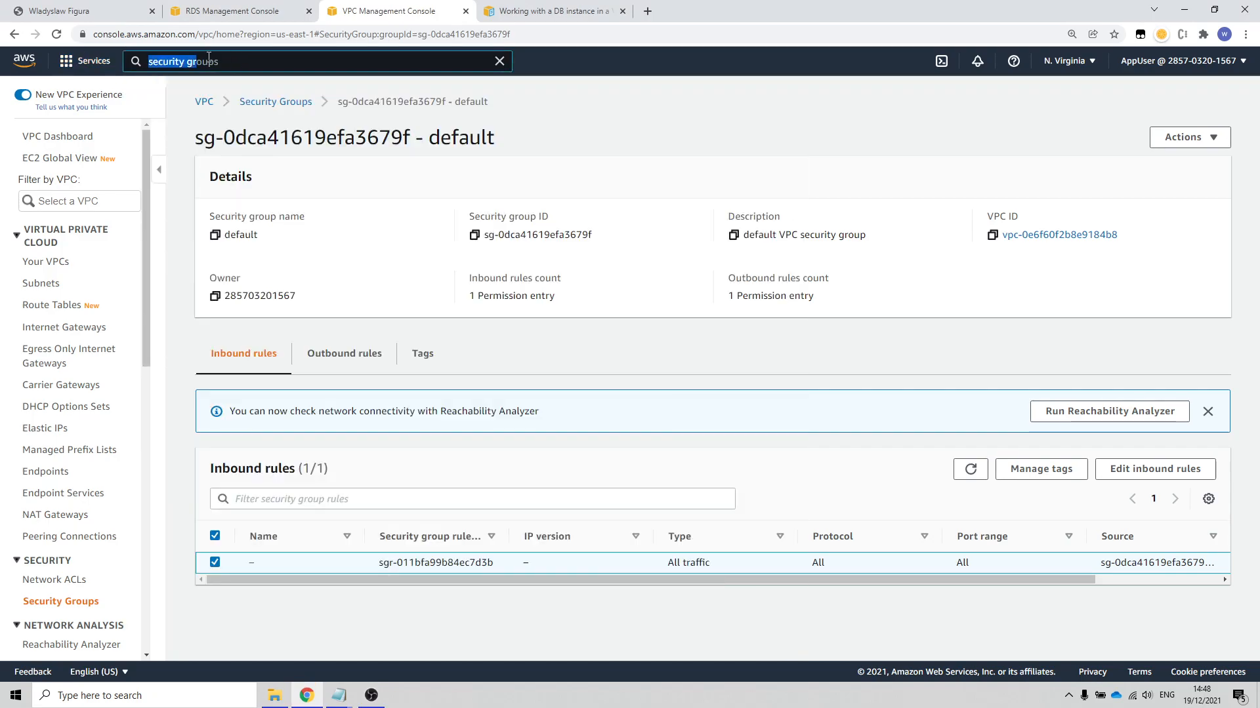
pyautogui.write('rds')
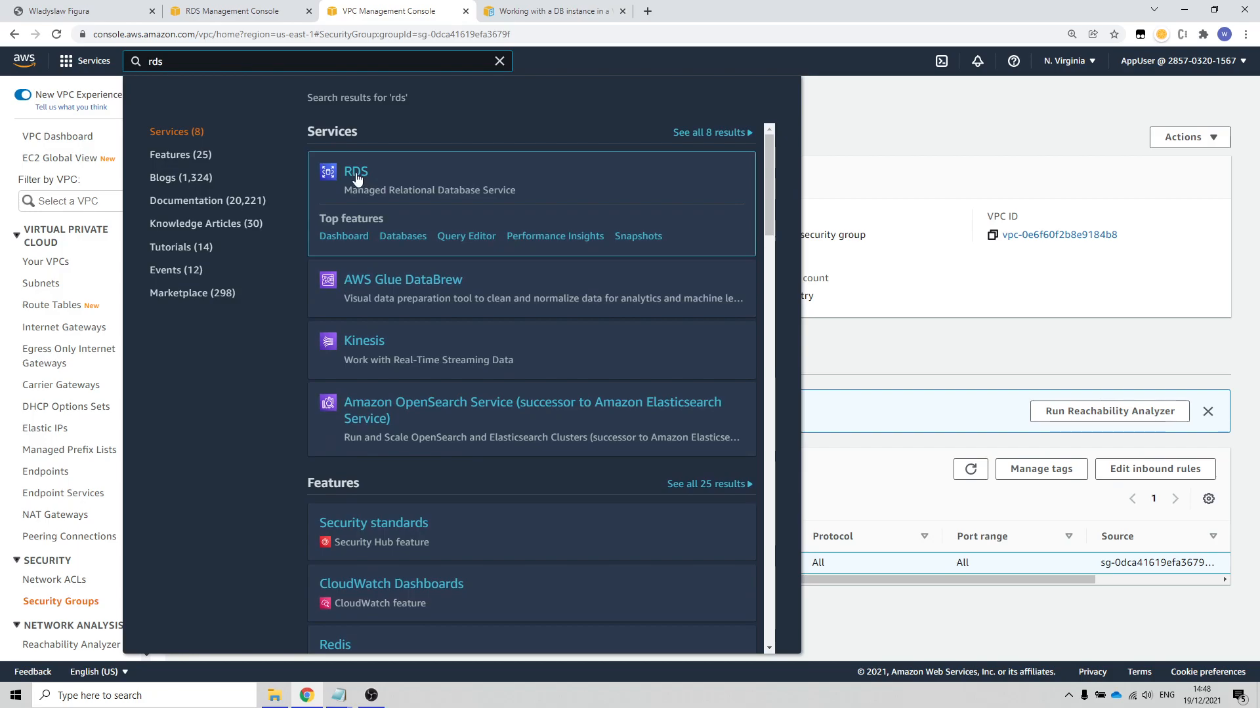
pyautogui.click(356, 177)
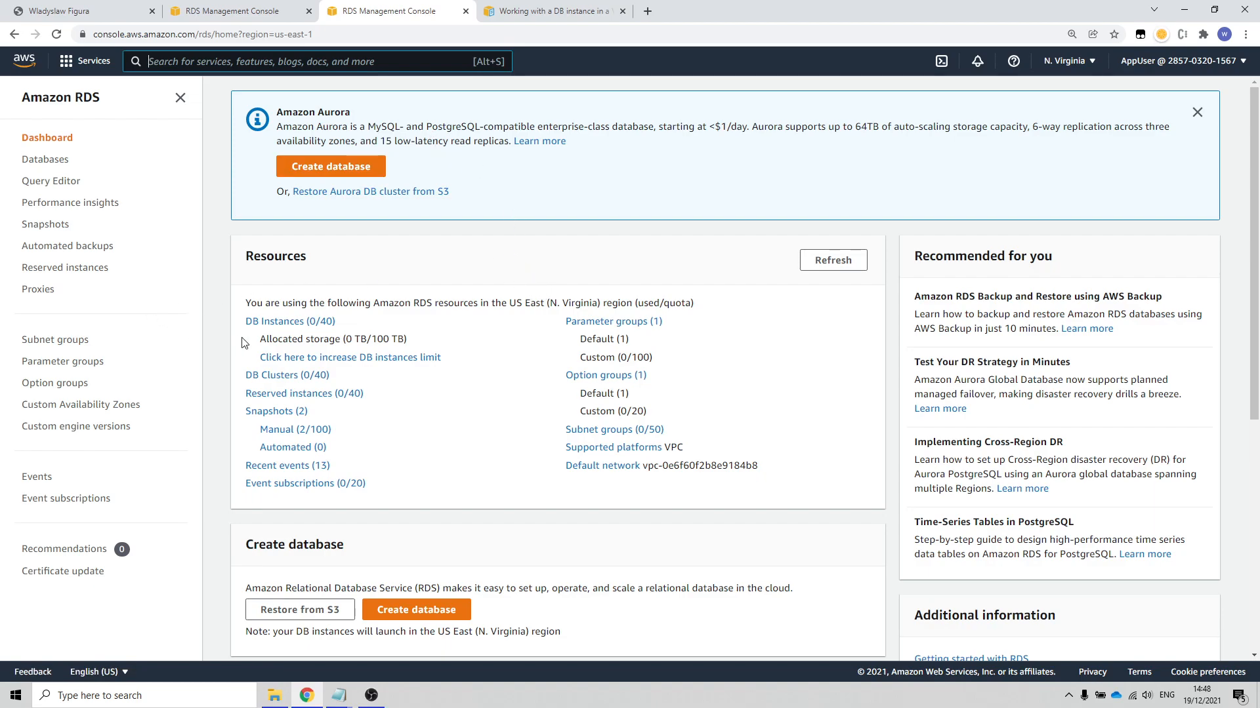
pyautogui.click(279, 323)
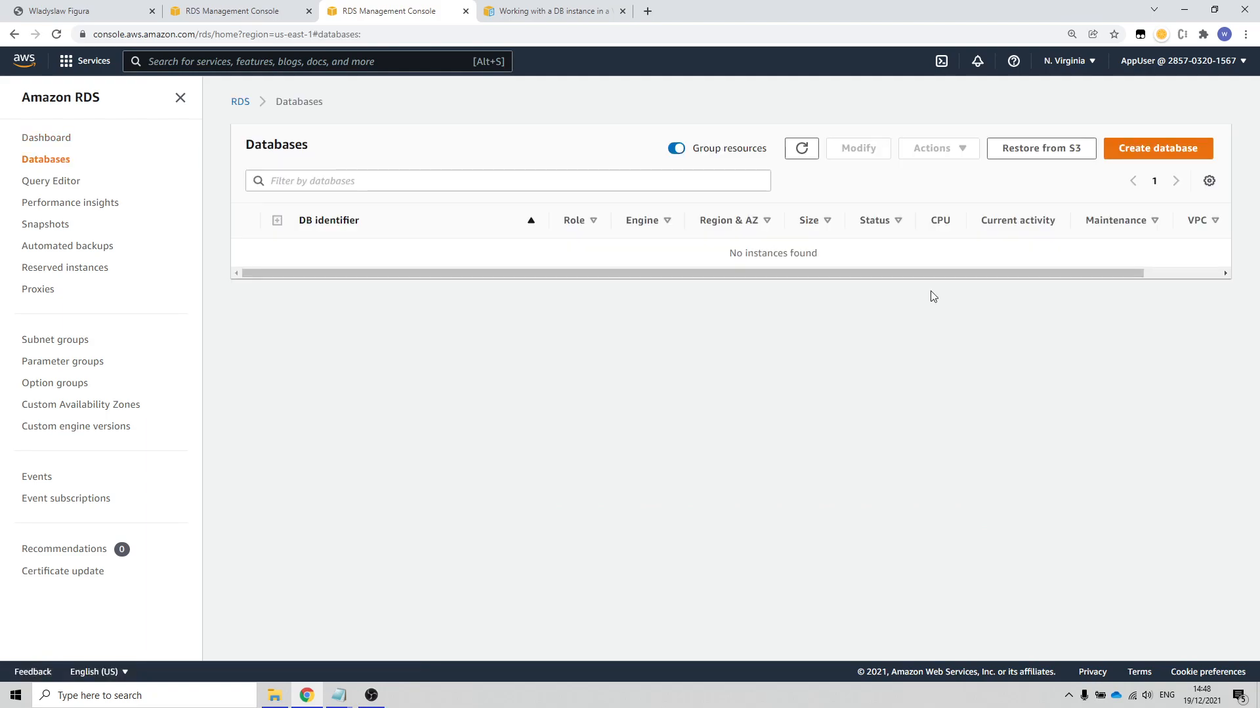
pyautogui.click(1154, 148)
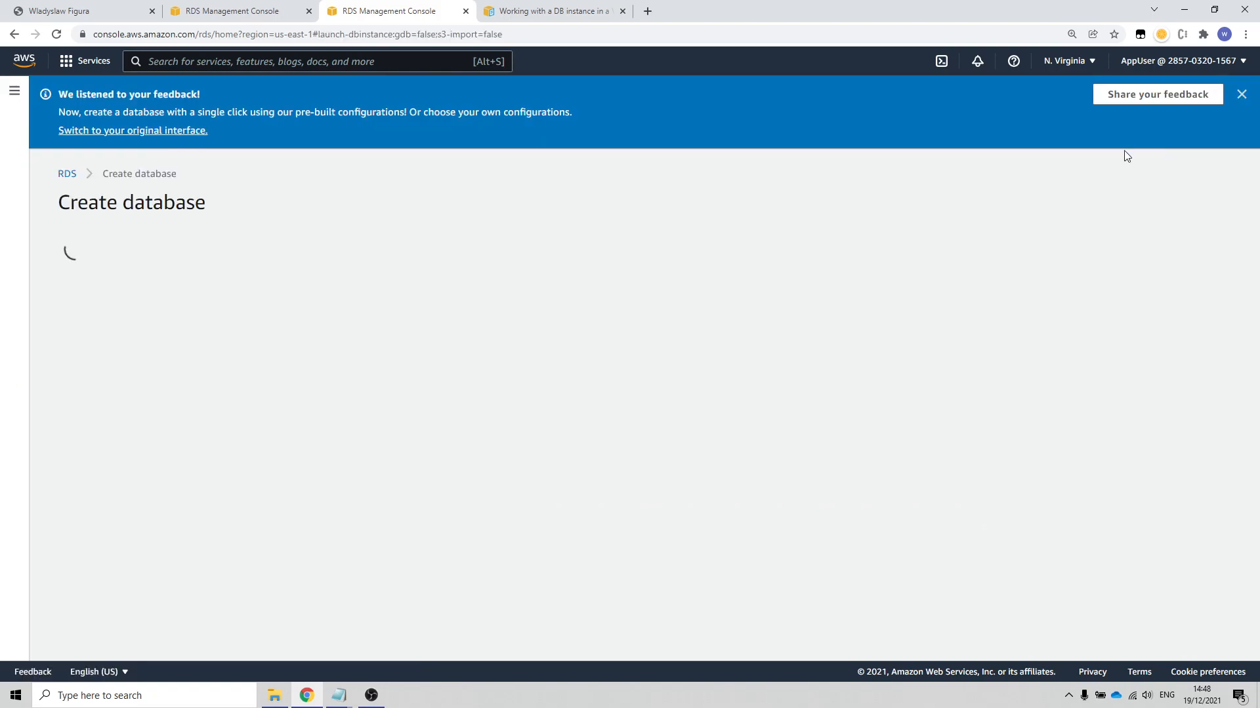
pyautogui.click(1241, 97)
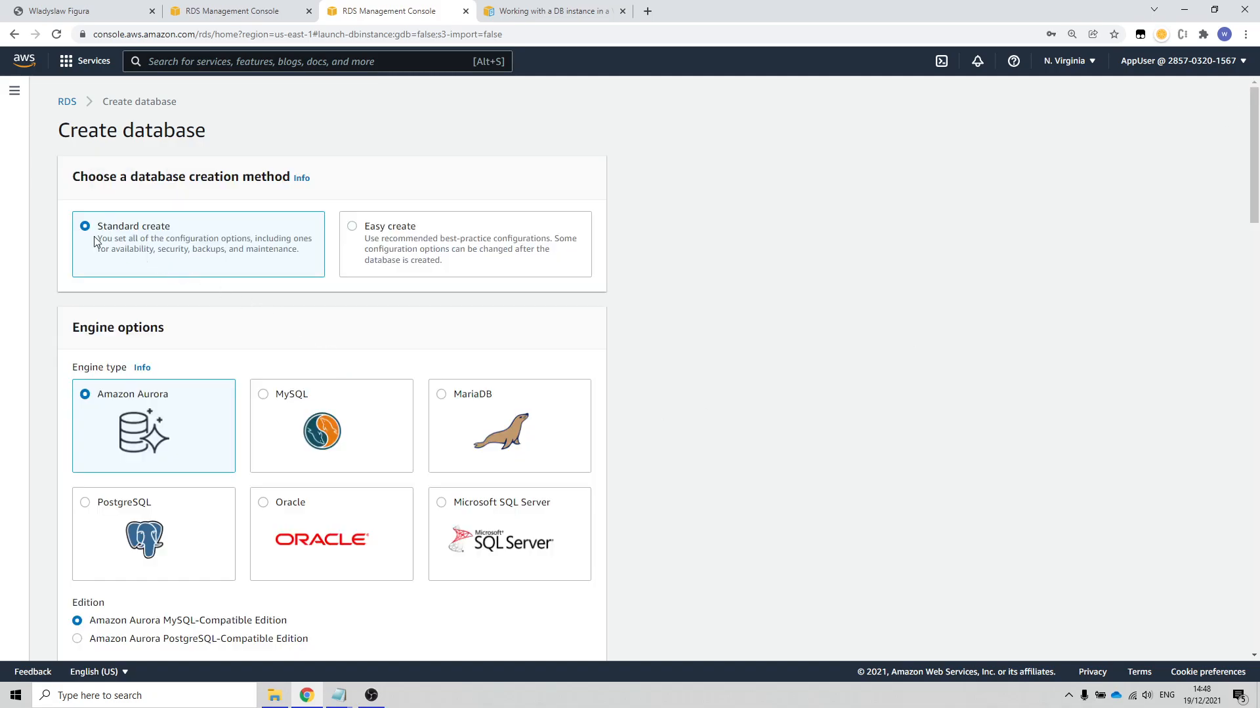
# Step: Choose MySQL as the database engine type and Free tier as the template
pyautogui.scroll(-3, 282, 291)
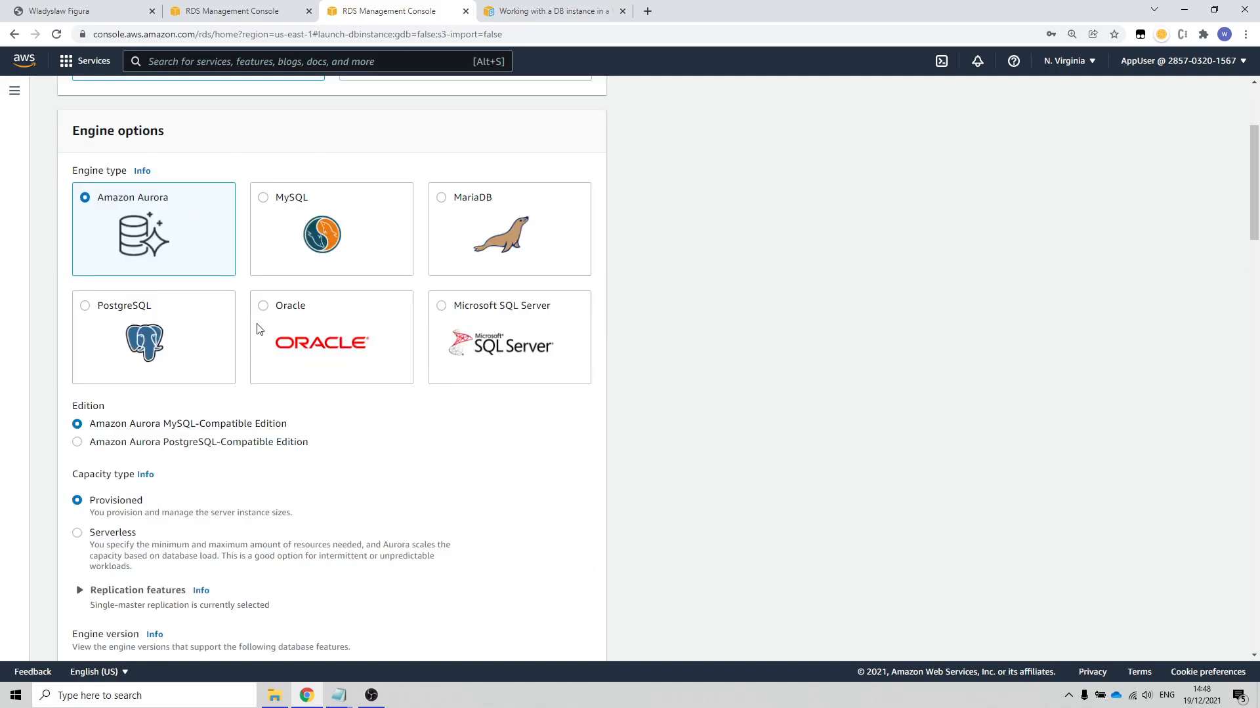
pyautogui.click(263, 198)
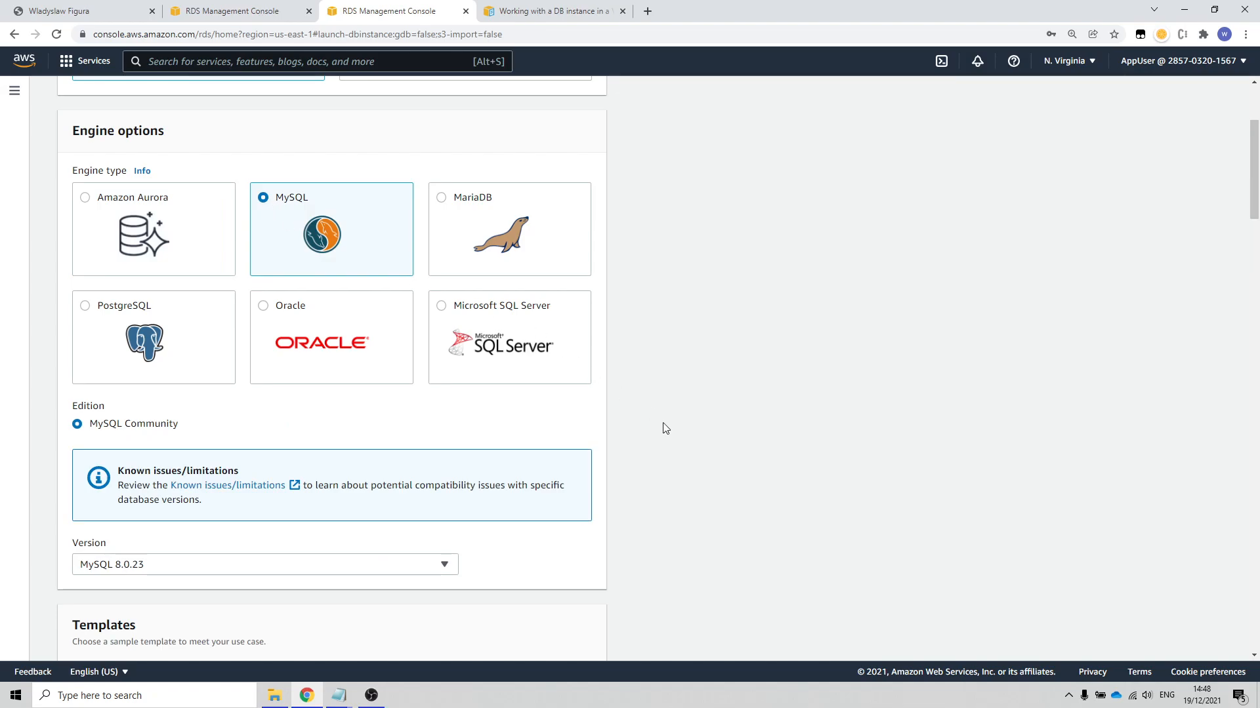
pyautogui.scroll(-5, 665, 428)
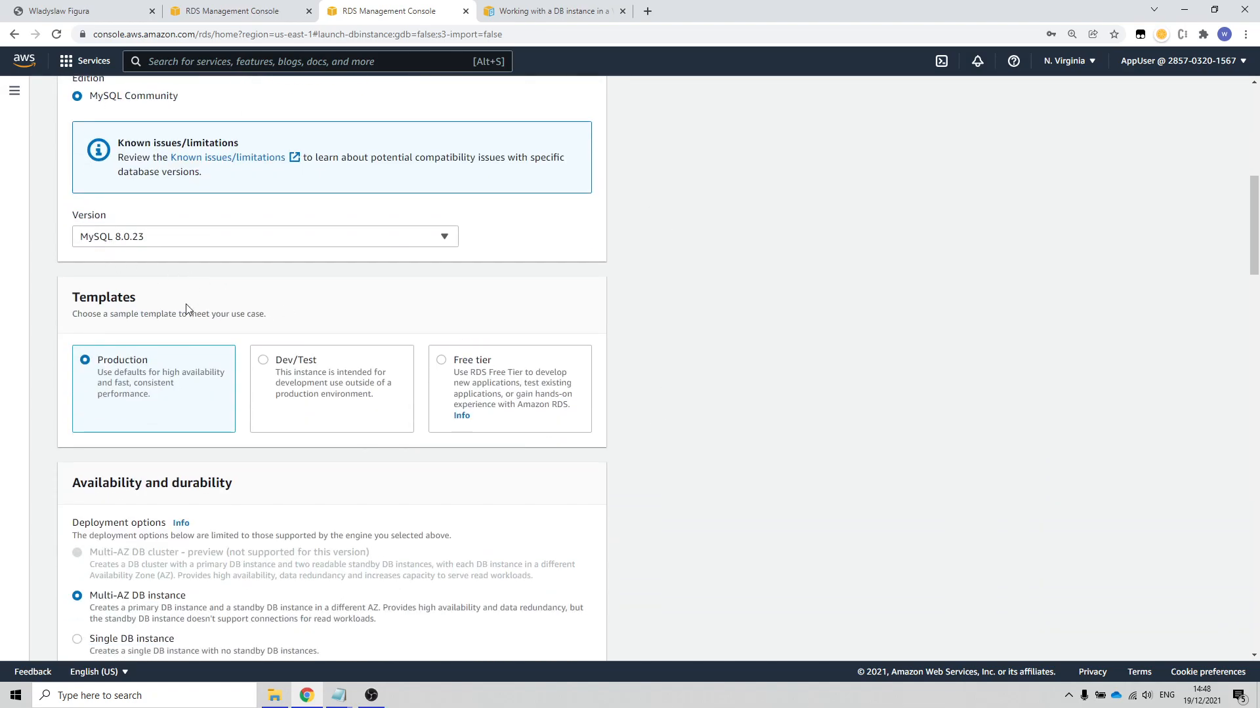
pyautogui.click(442, 363)
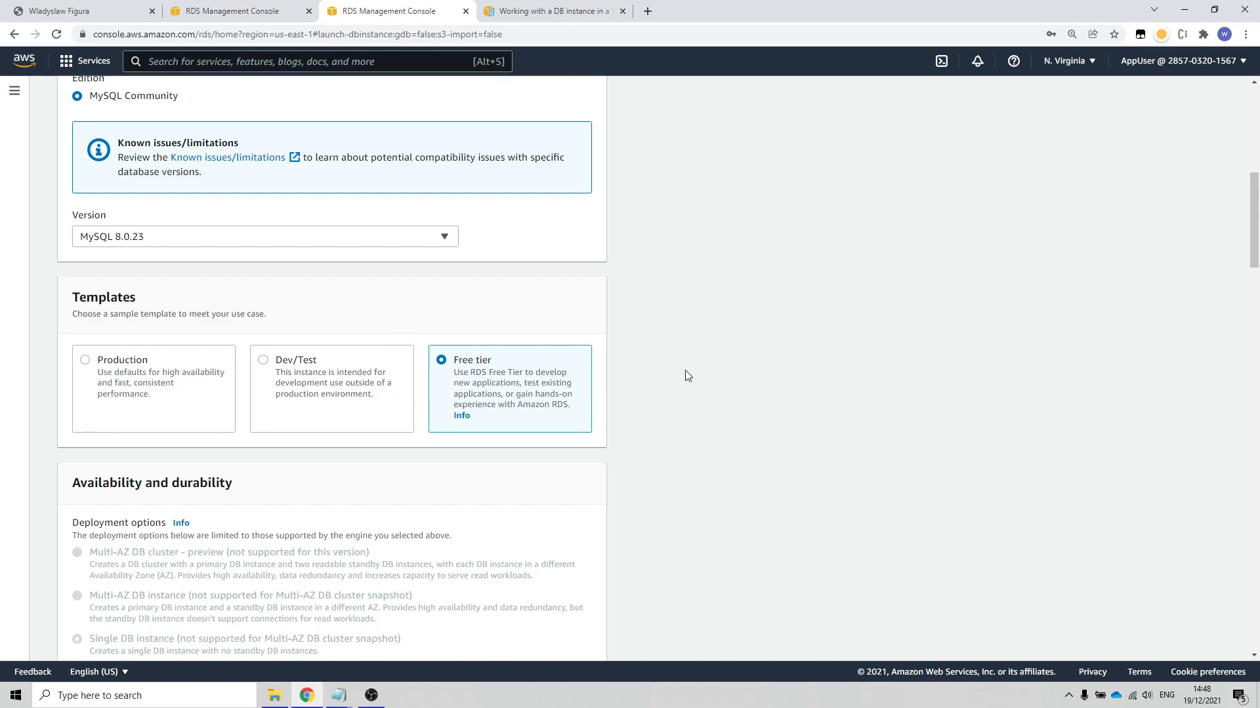
pyautogui.scroll(-3, 663, 341)
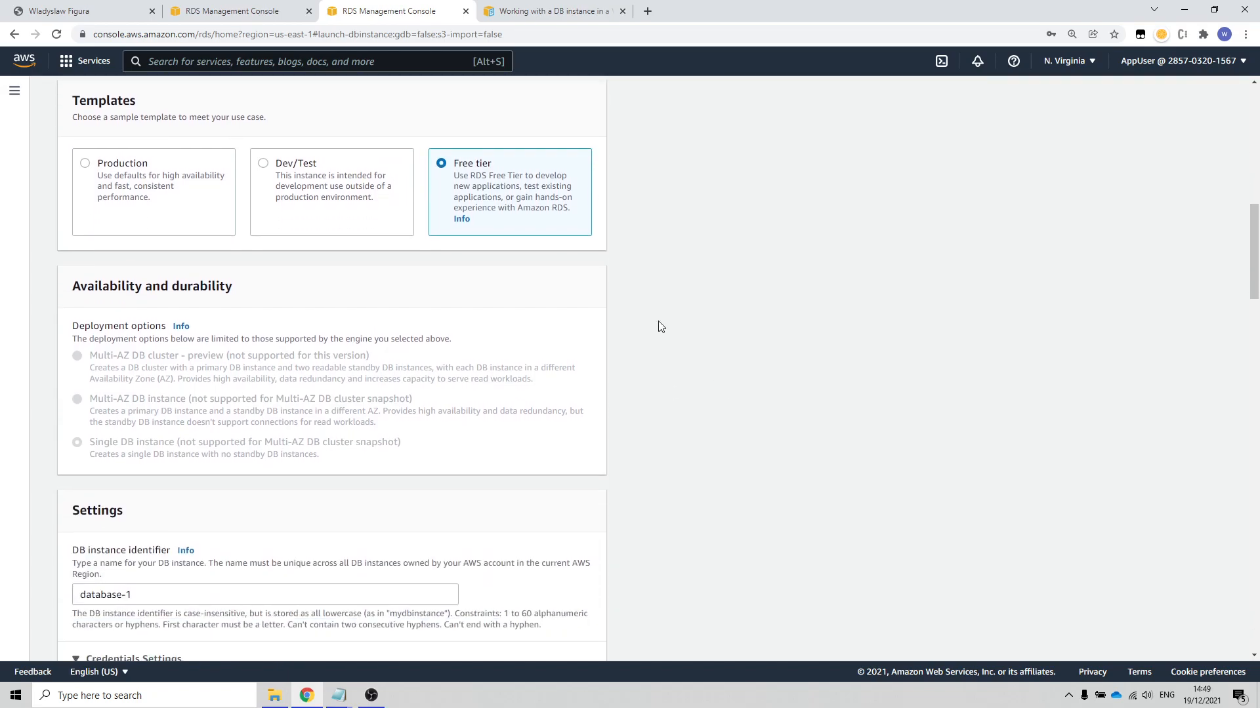
pyautogui.scroll(-6, 645, 326)
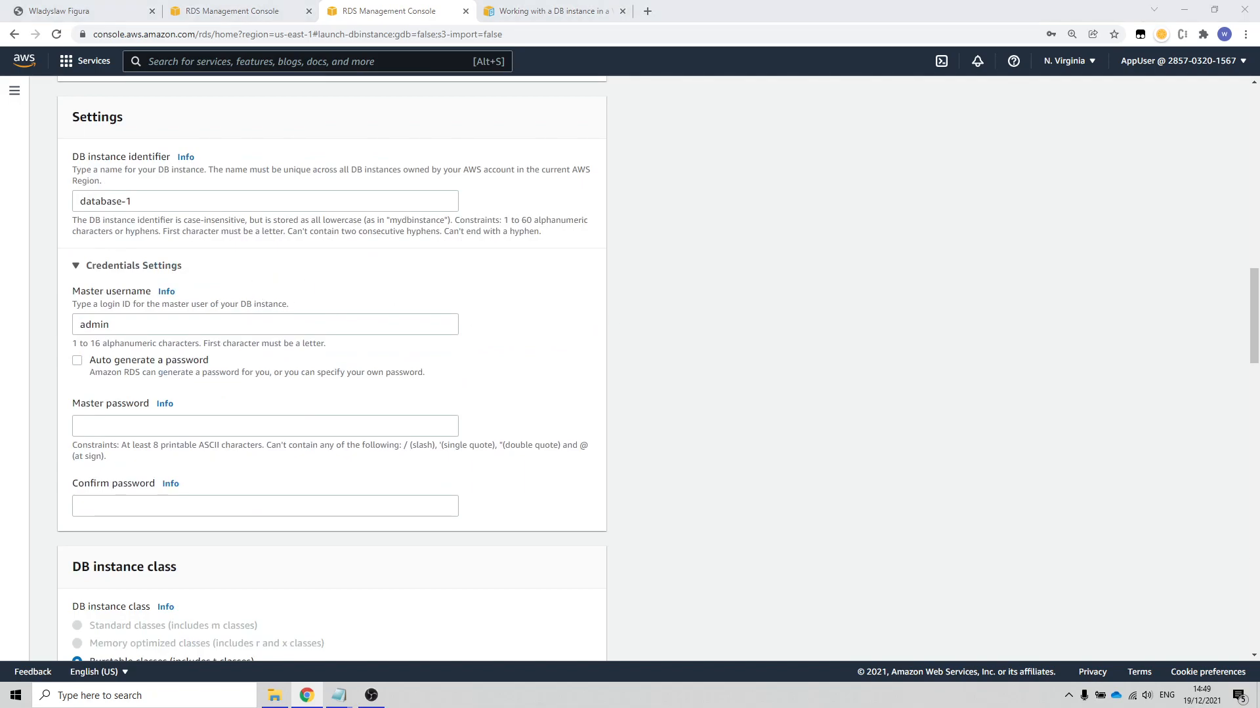
pyautogui.press('super+d')
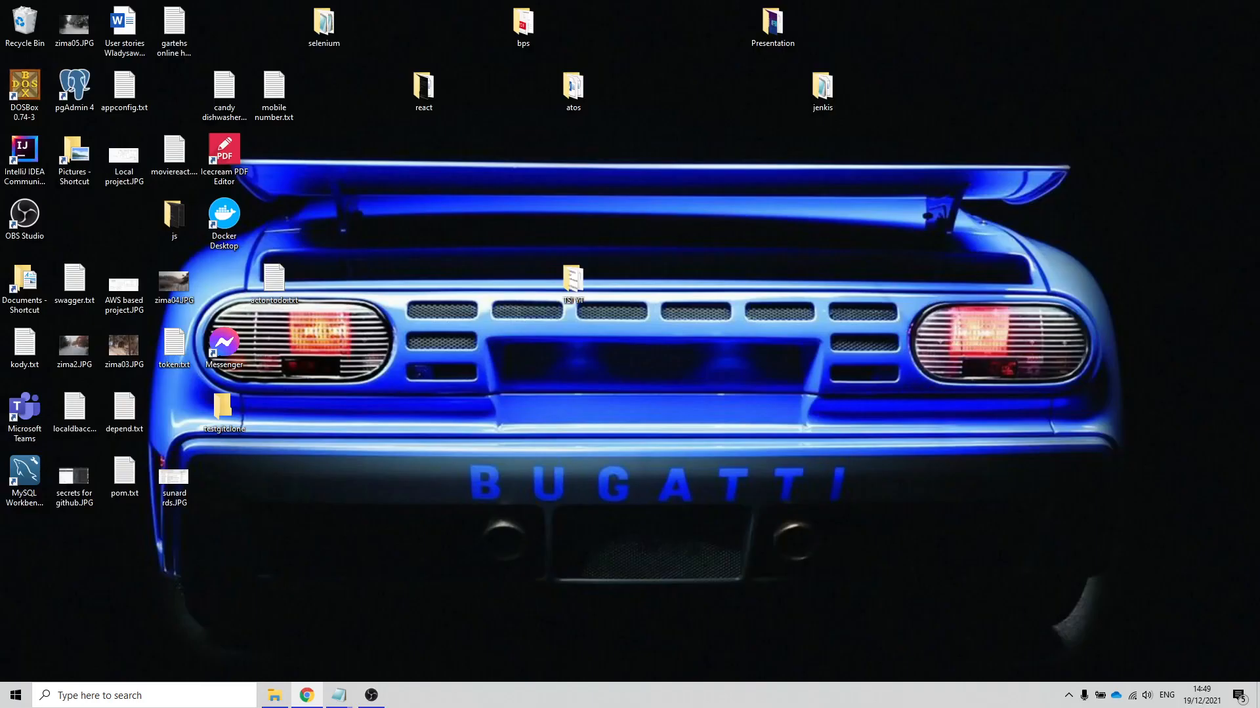
pyautogui.press('super+d')
pyautogui.moveTo(1259, 246); pyautogui.dragTo(1259, 213)
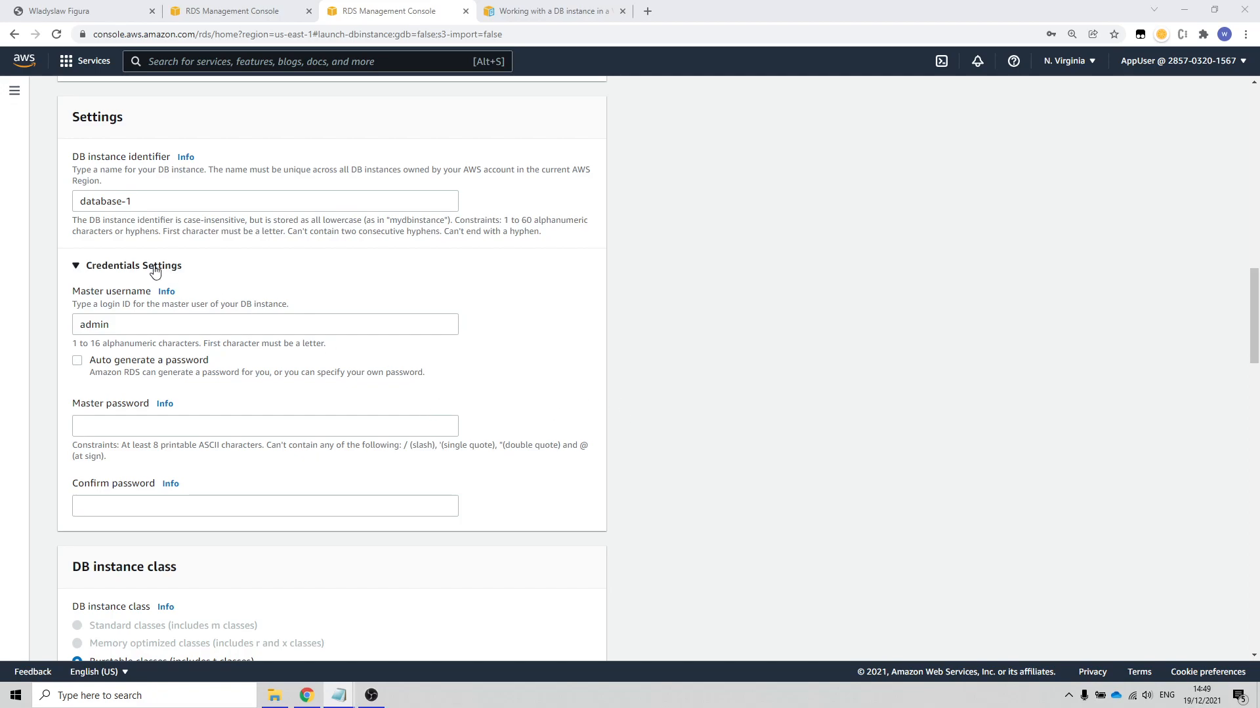
# Step: Set the DB instance identifier to db01
pyautogui.moveTo(155, 198); pyautogui.dragTo(2, 213)
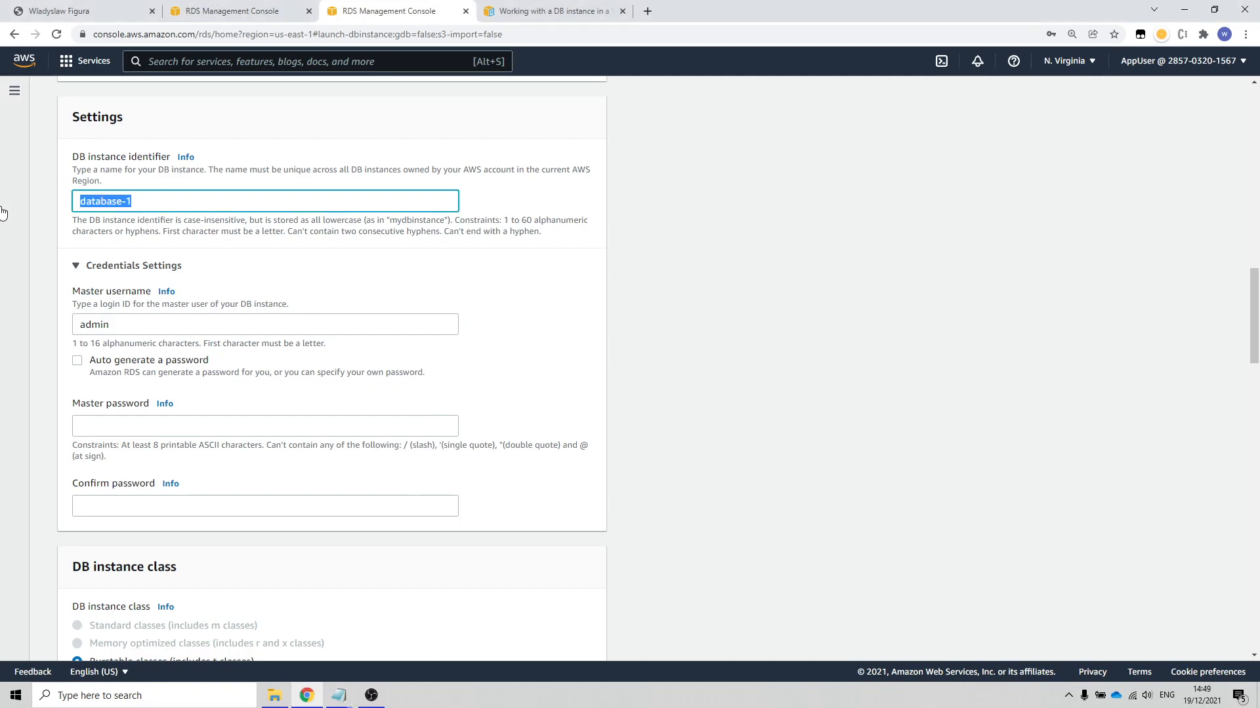
pyautogui.write('db01')
pyautogui.moveTo(137, 203); pyautogui.dragTo(26, 205)
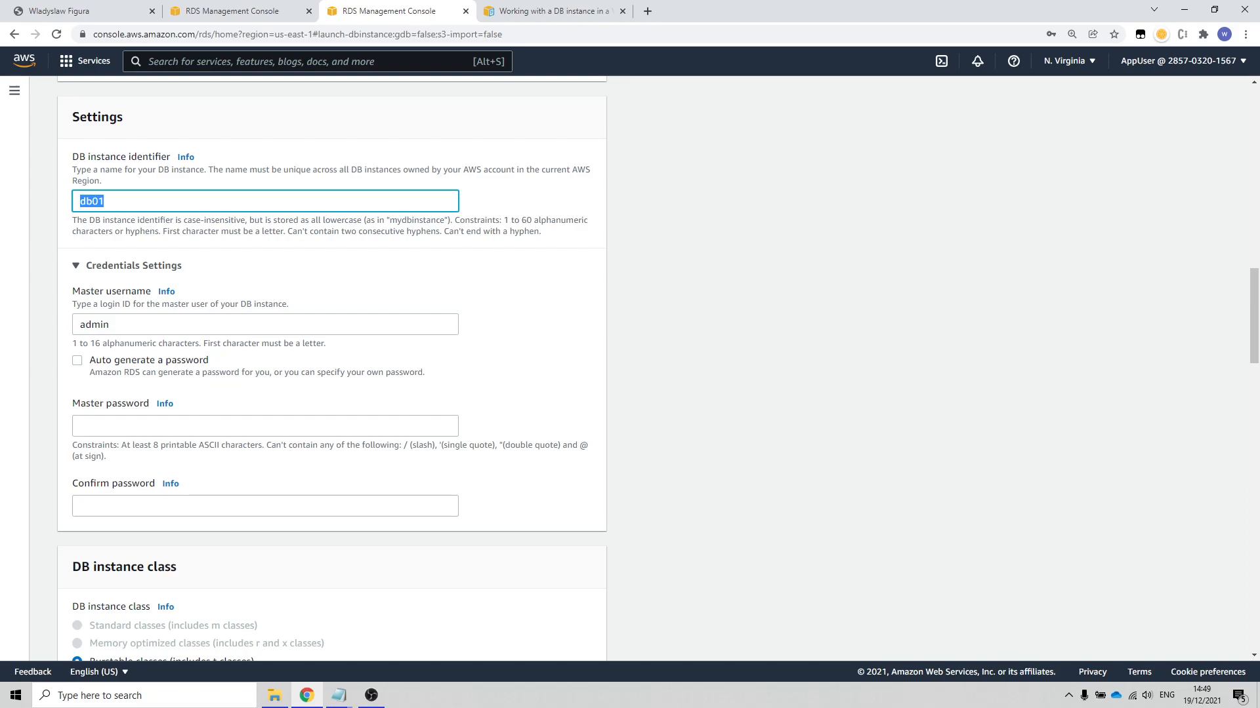
# Step: Paste the master password for the database and repeat it in the password confirmation
pyautogui.hotkey('alt', 'Tab')
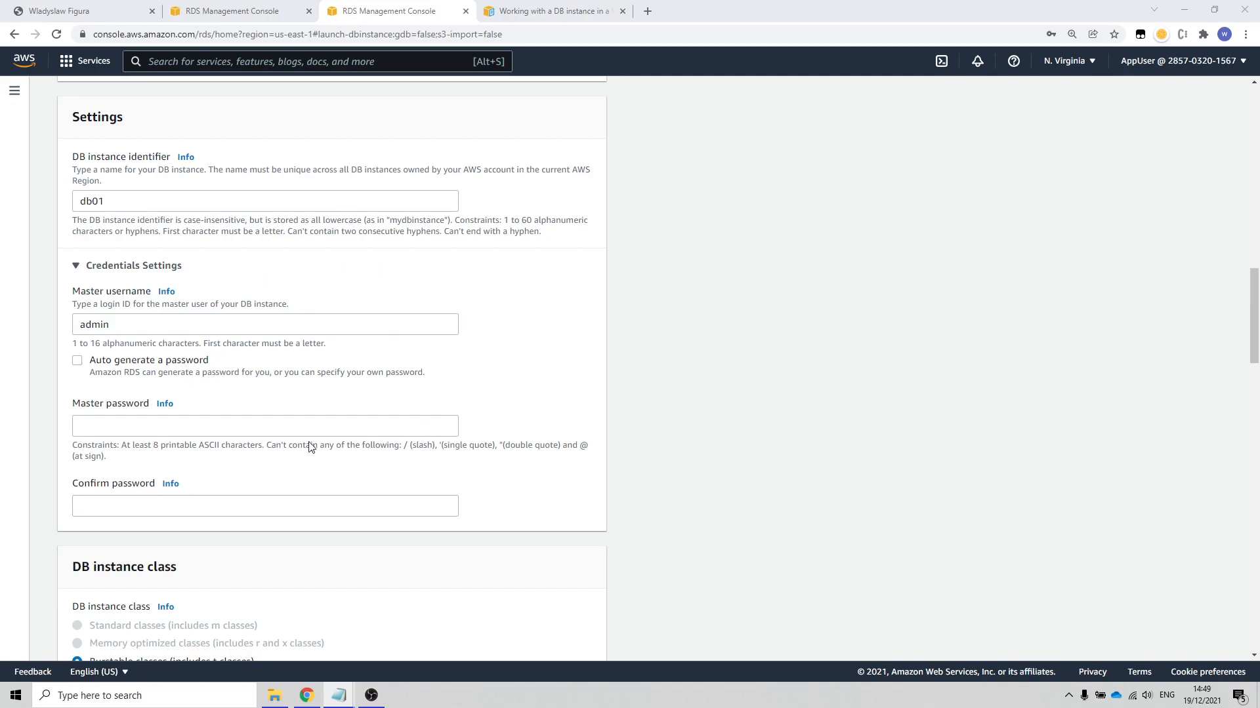
pyautogui.click(184, 428)
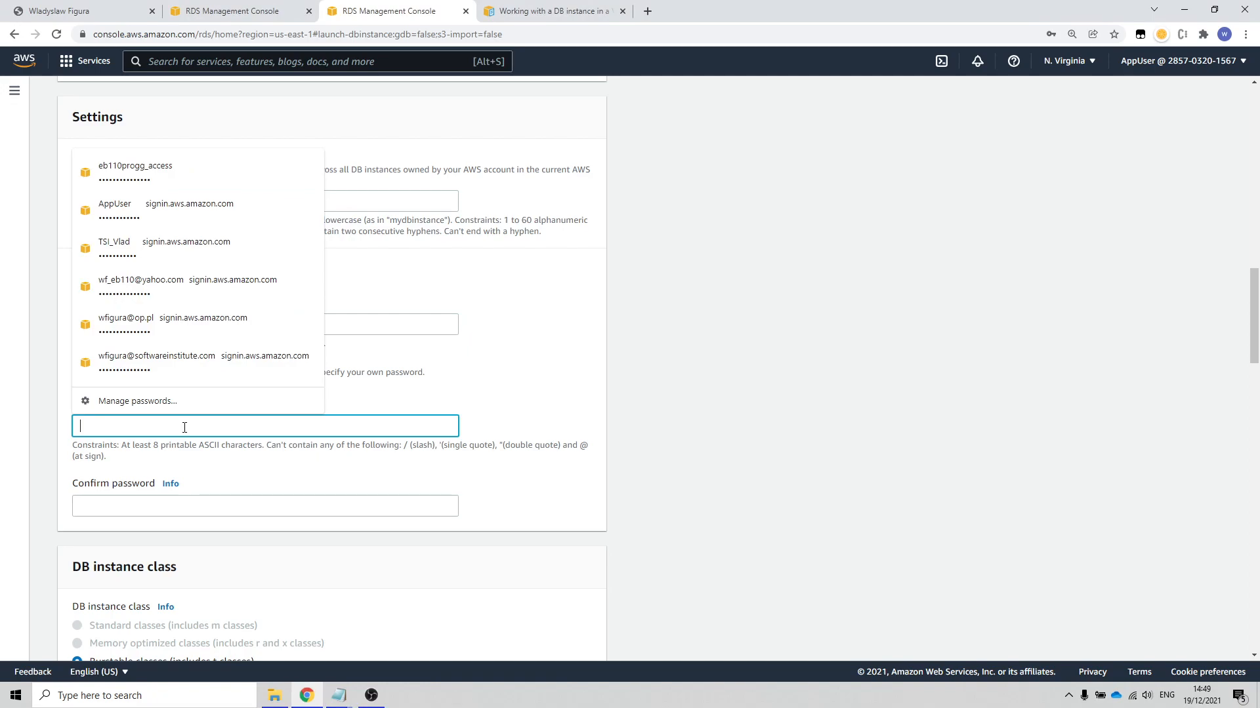
pyautogui.hotkey('ctrl', 'v')
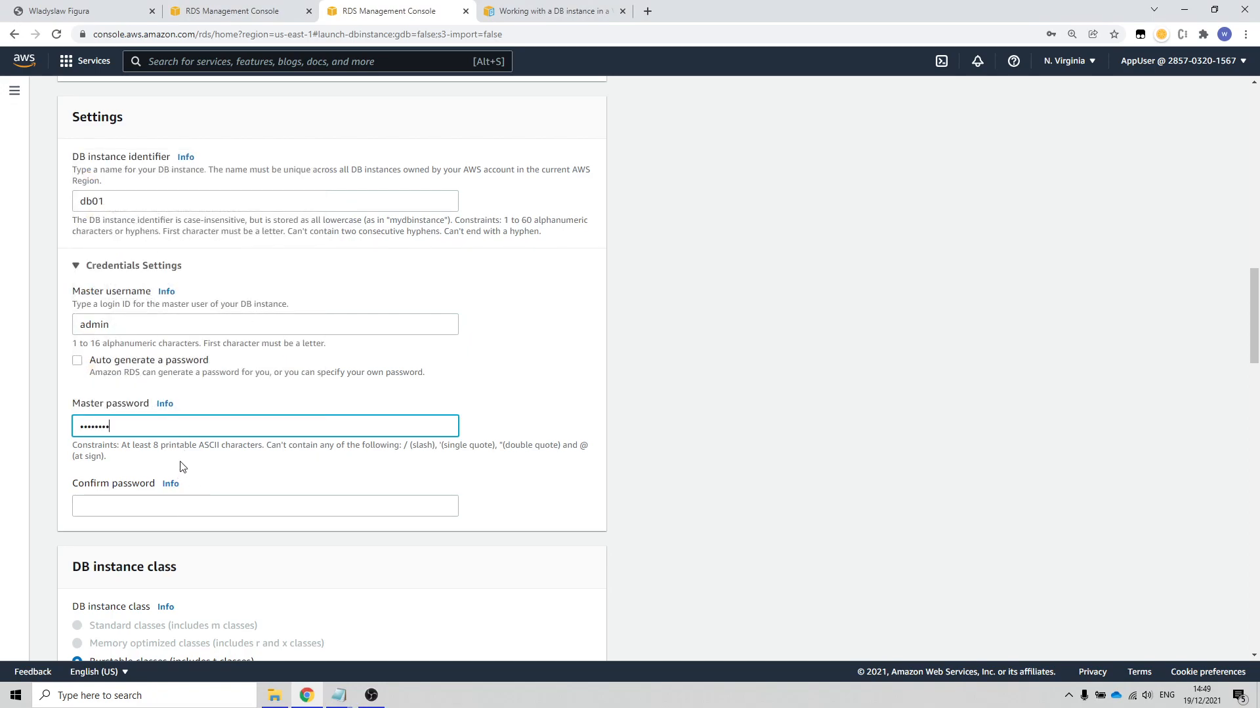
pyautogui.scroll(-2, 207, 393)
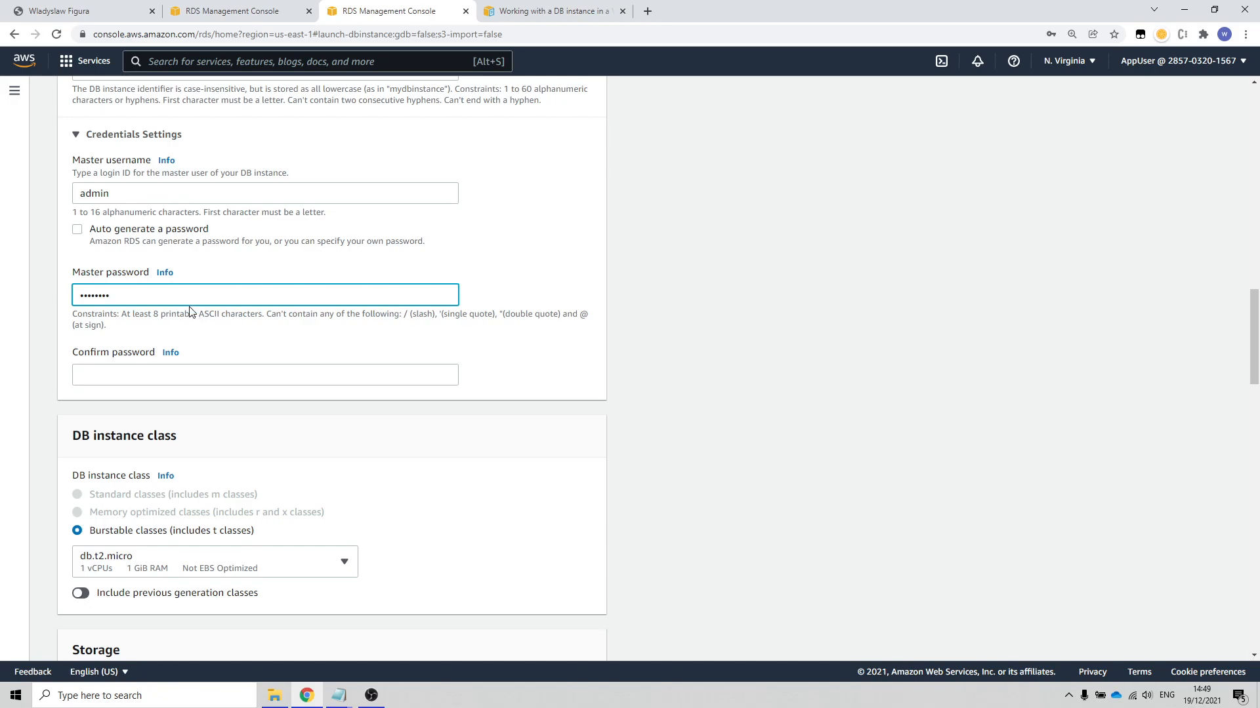
pyautogui.click(160, 385)
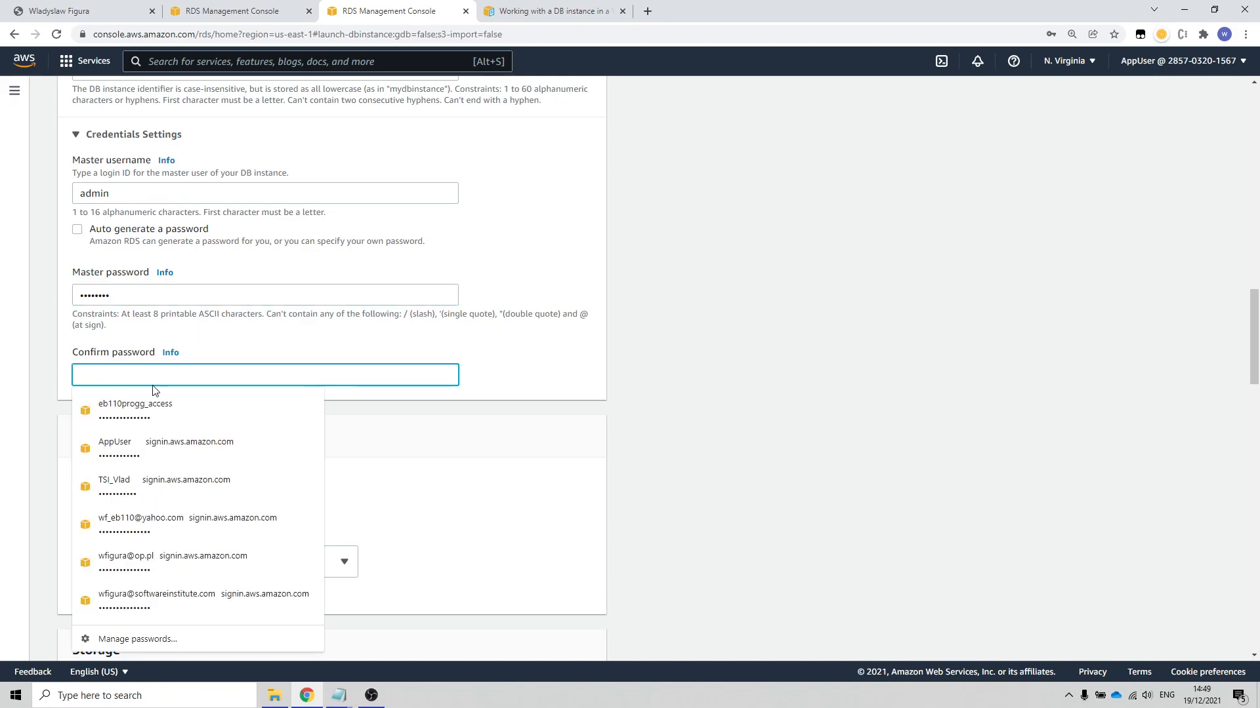
pyautogui.hotkey('ctrl', 'v')
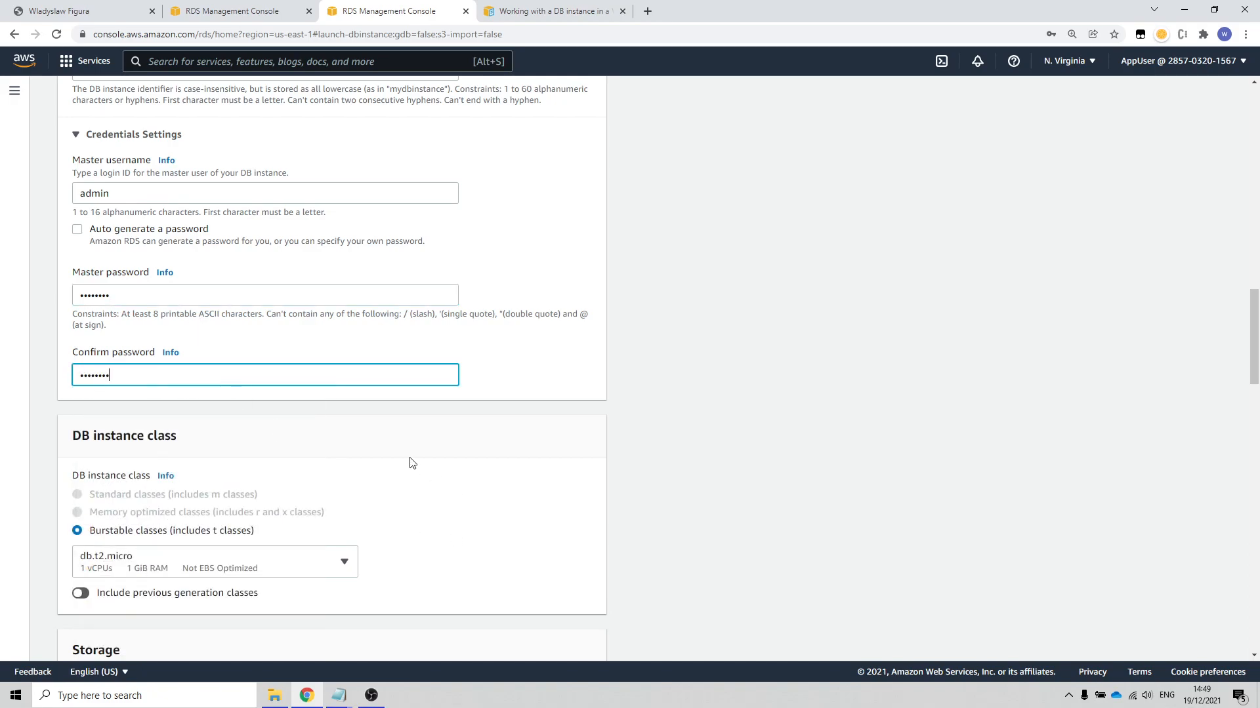
# Step: Set the database's virtual private cloud to AppVPC in the connectivity settings
pyautogui.scroll(-5, 427, 486)
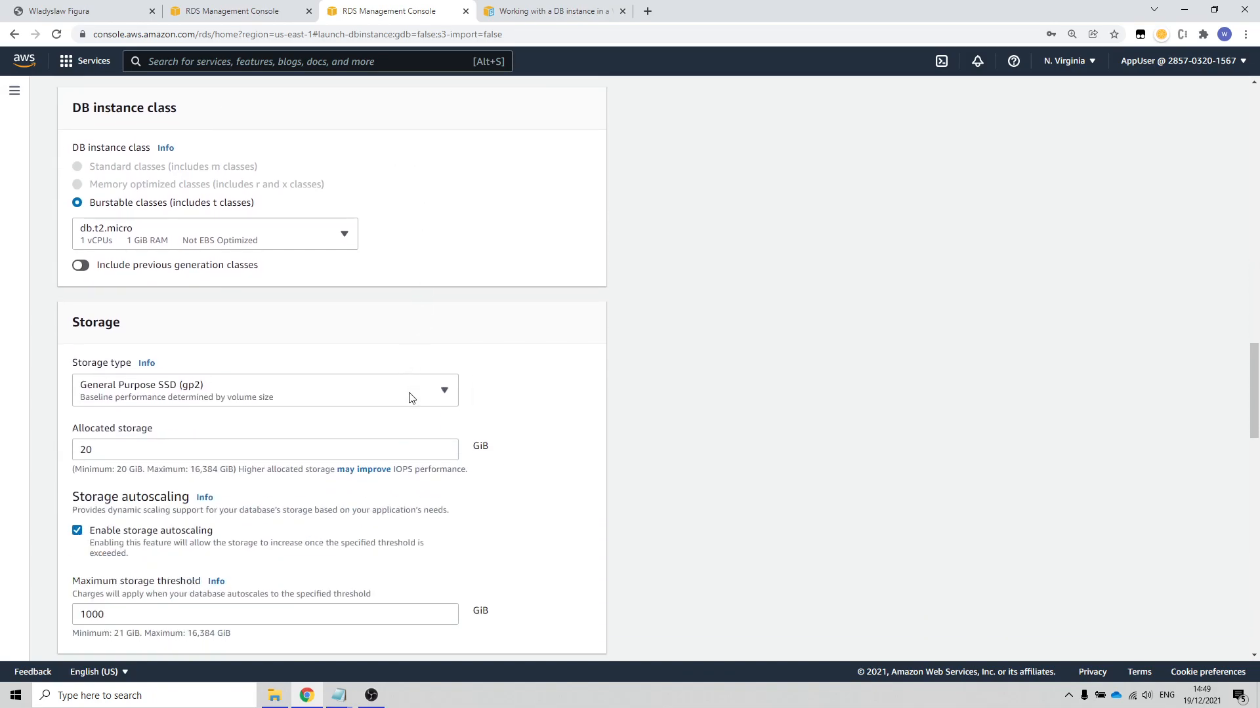
pyautogui.scroll(-5, 408, 397)
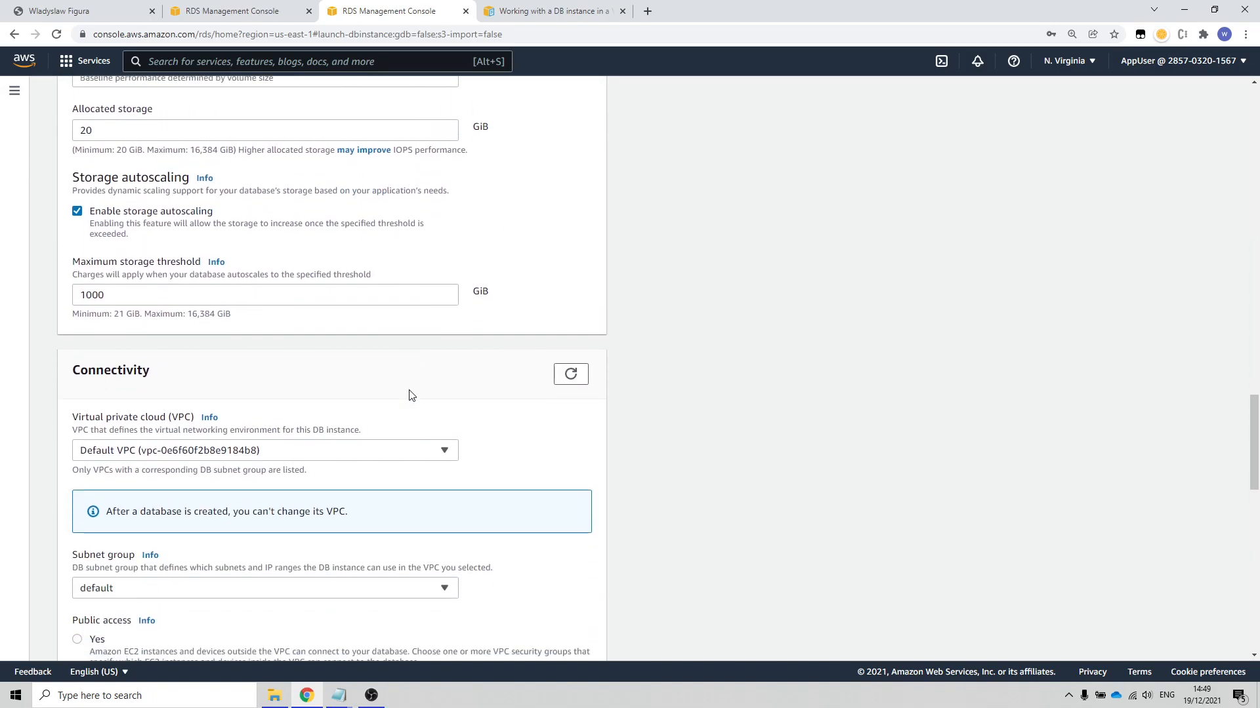
pyautogui.scroll(-1, 410, 394)
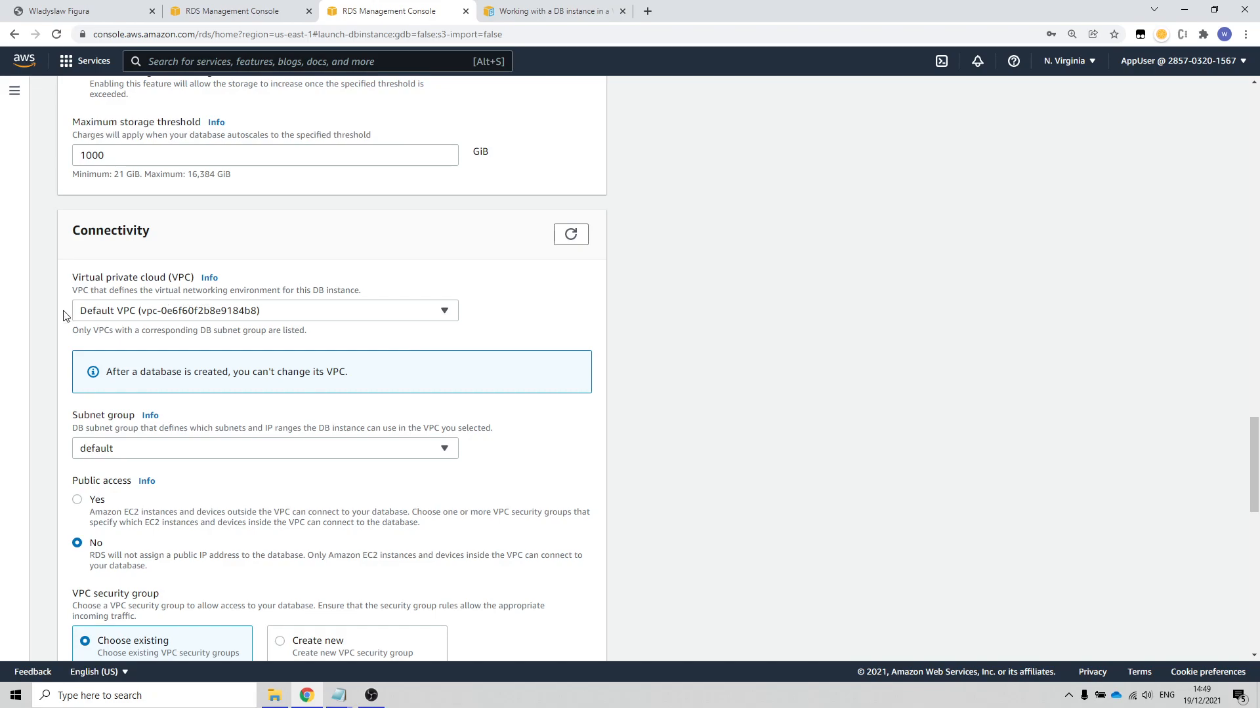
pyautogui.click(445, 312)
pyautogui.click(106, 355)
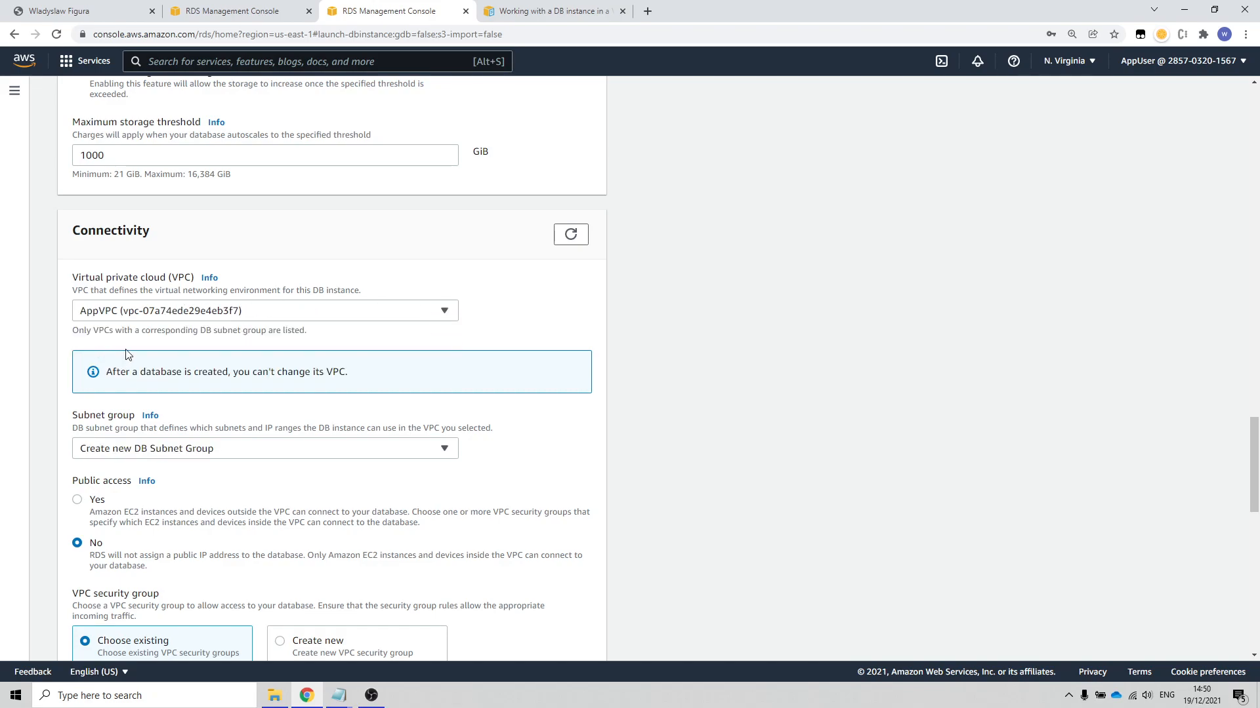
# Step: Check which DB subnet group options are available for the selected VPC
pyautogui.scroll(-3, 526, 412)
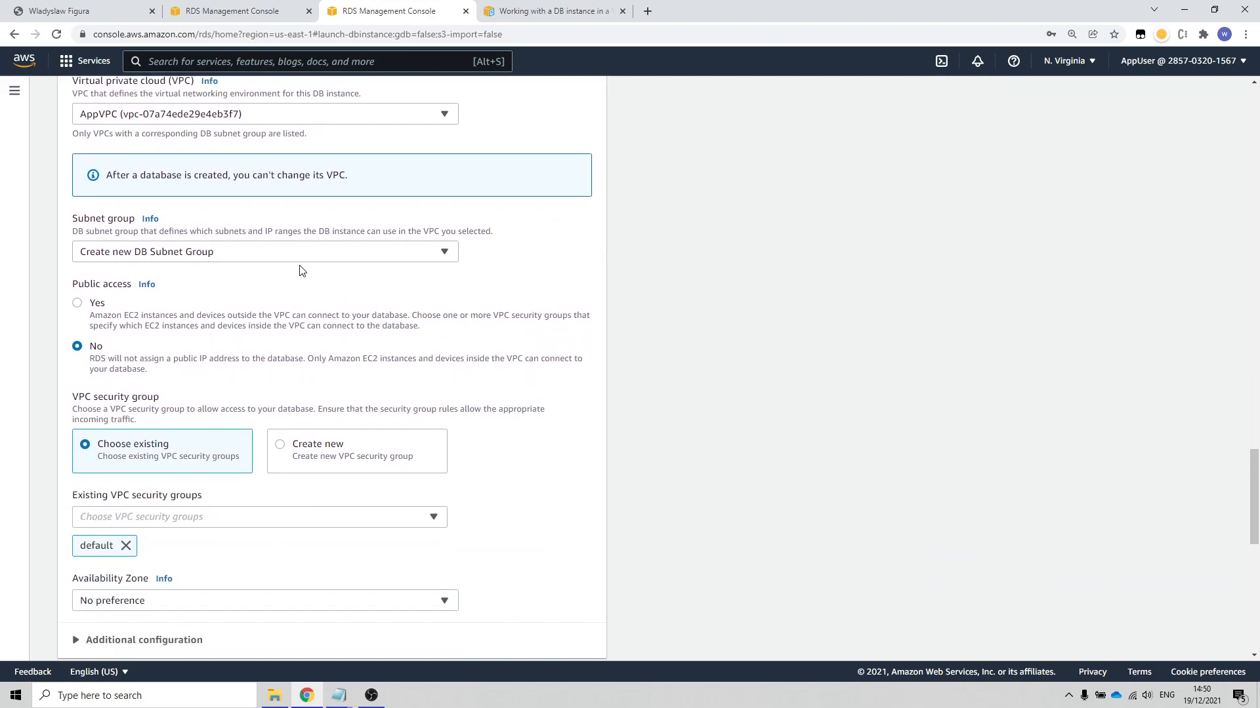
pyautogui.click(446, 257)
pyautogui.click(445, 258)
pyautogui.click(413, 258)
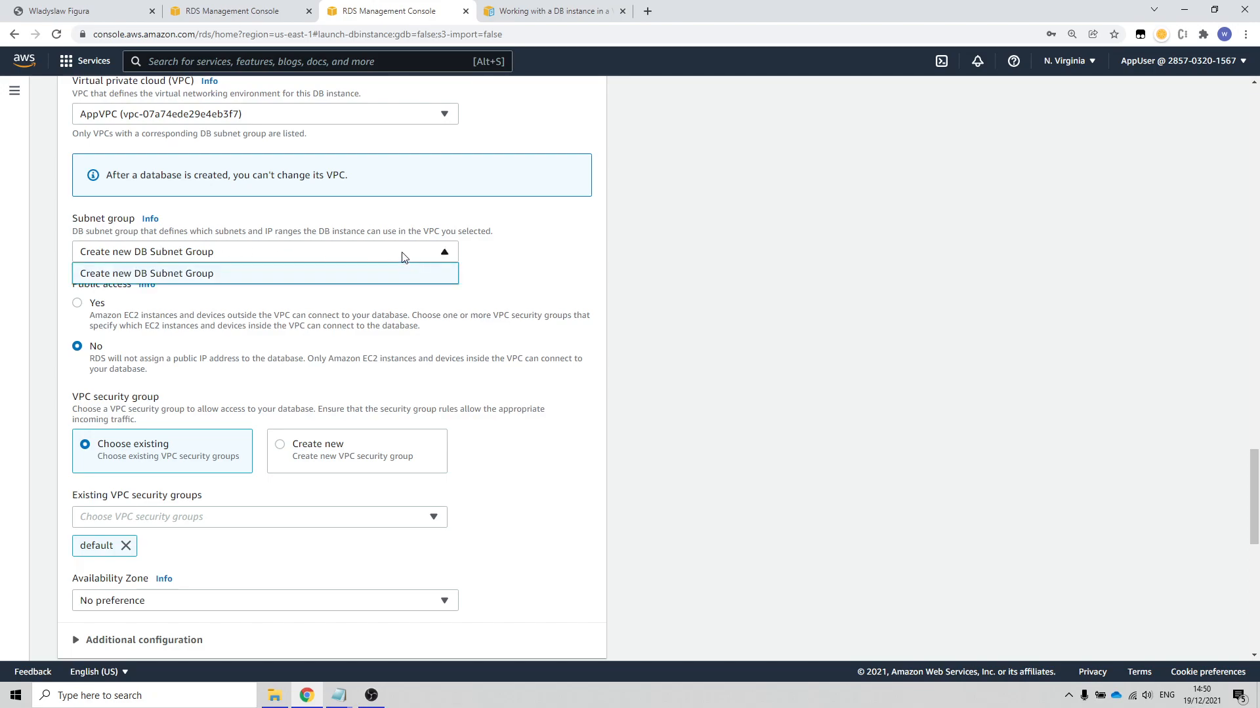
pyautogui.click(403, 256)
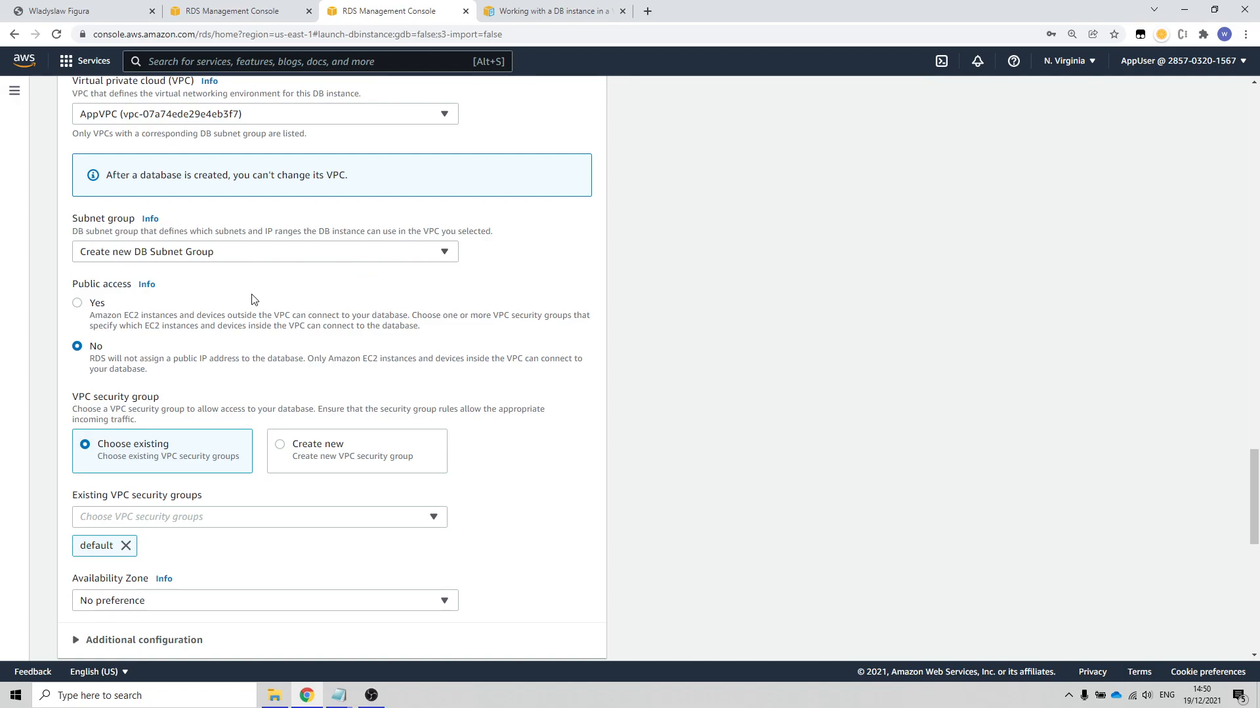
# Step: Read the Amazon RDS User Guide page on working with a DB instance in a VPC, including its subnet requirements
pyautogui.click(550, 13)
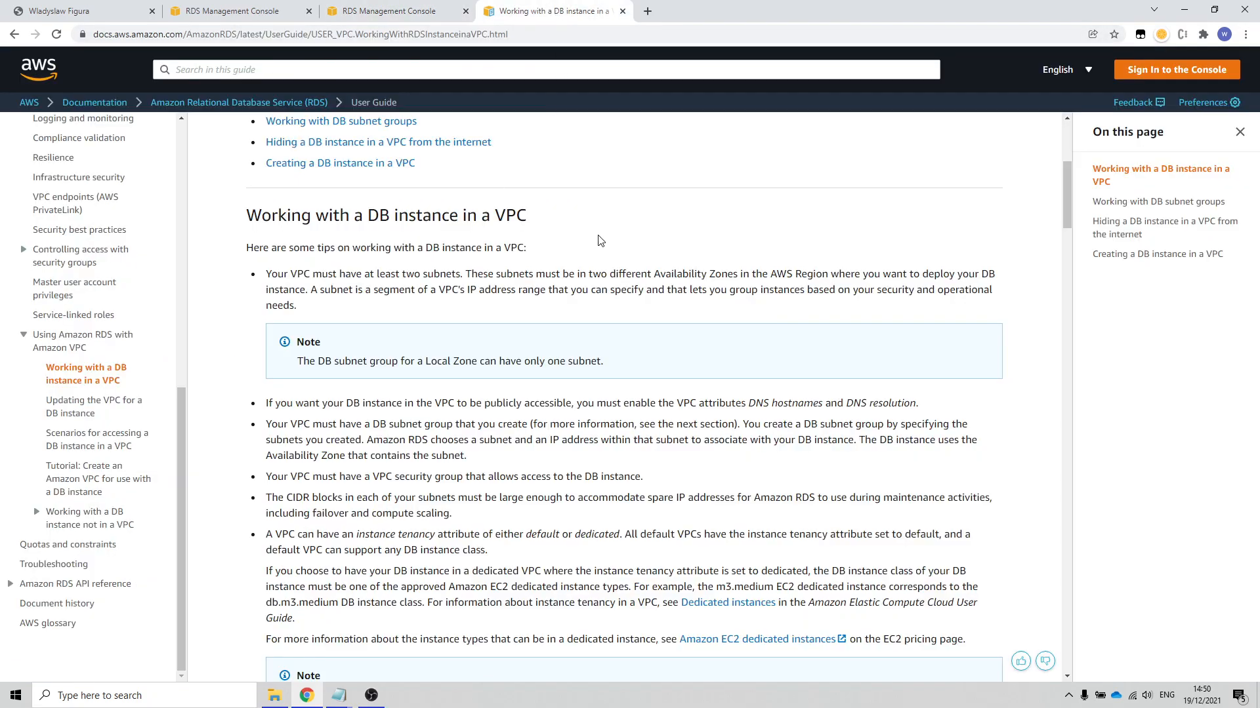
pyautogui.scroll(2, 597, 241)
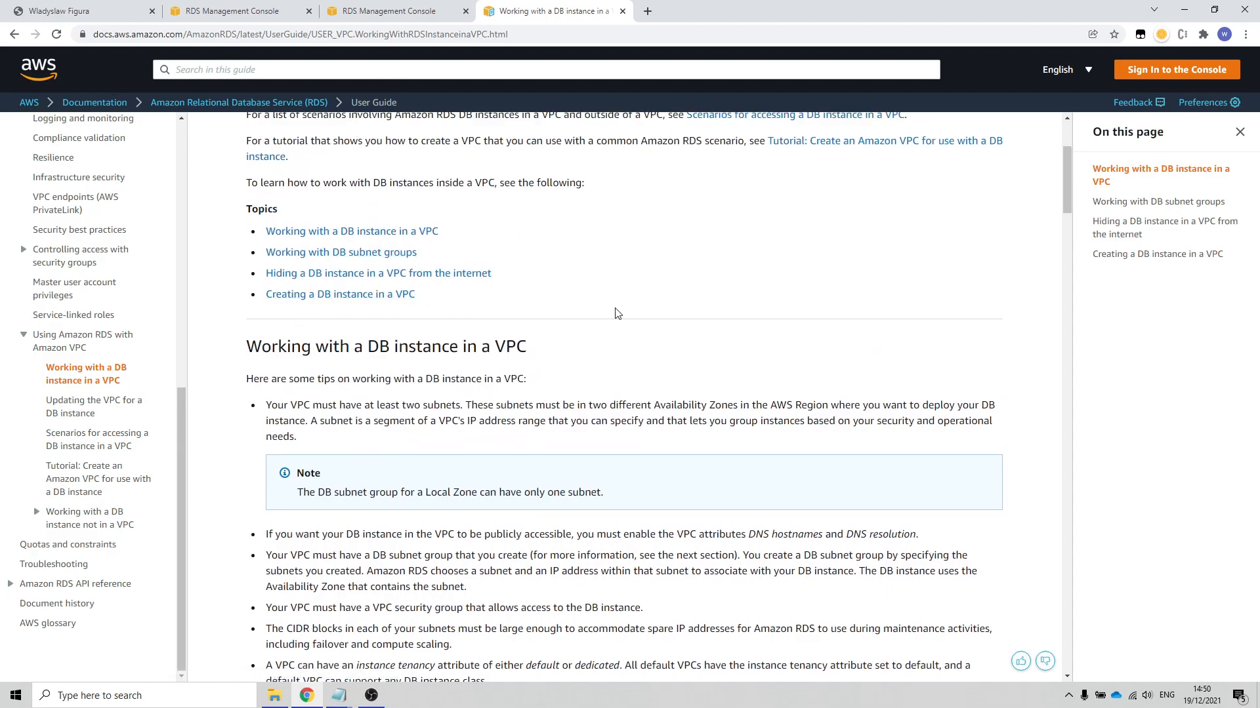
pyautogui.scroll(3, 617, 313)
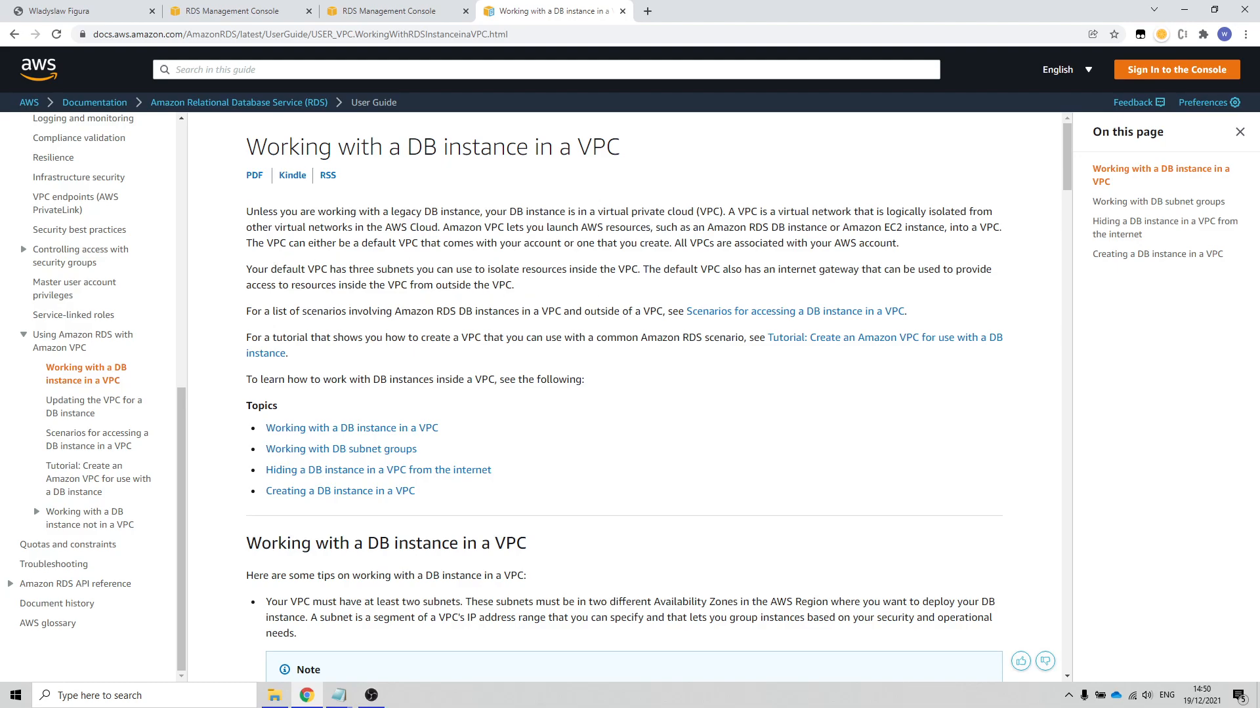
pyautogui.scroll(-1, 623, 394)
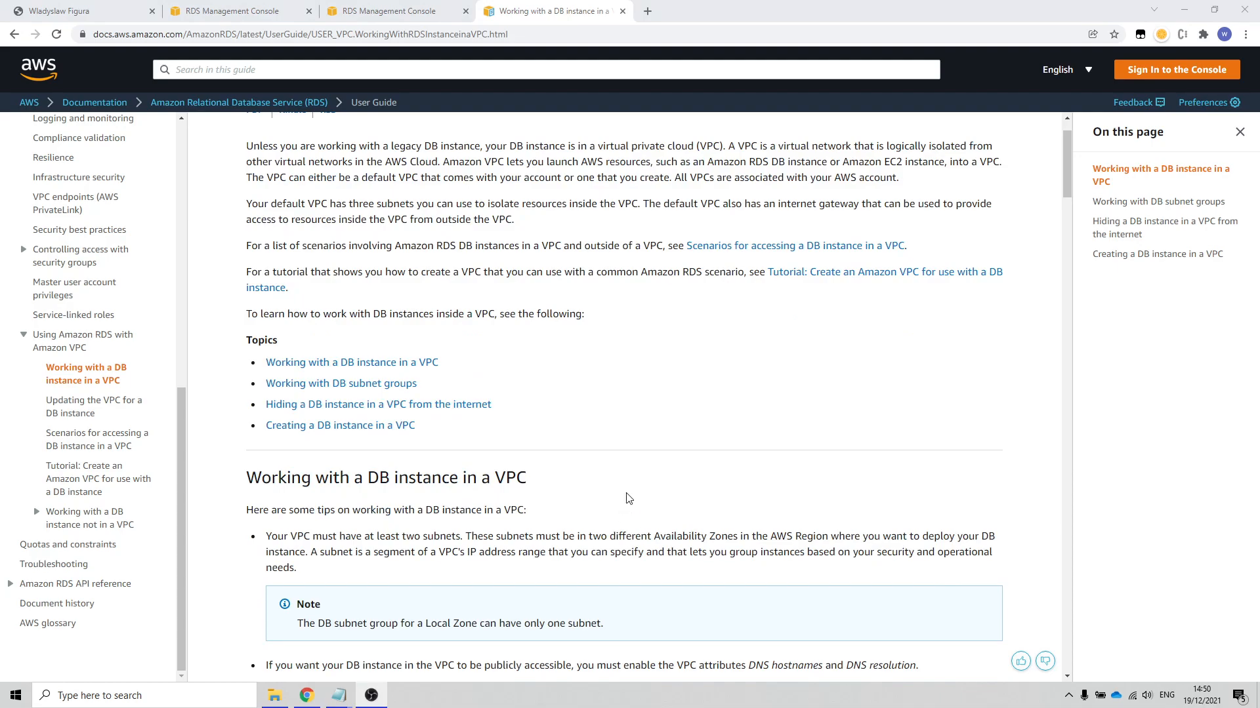
pyautogui.scroll(-3, 630, 499)
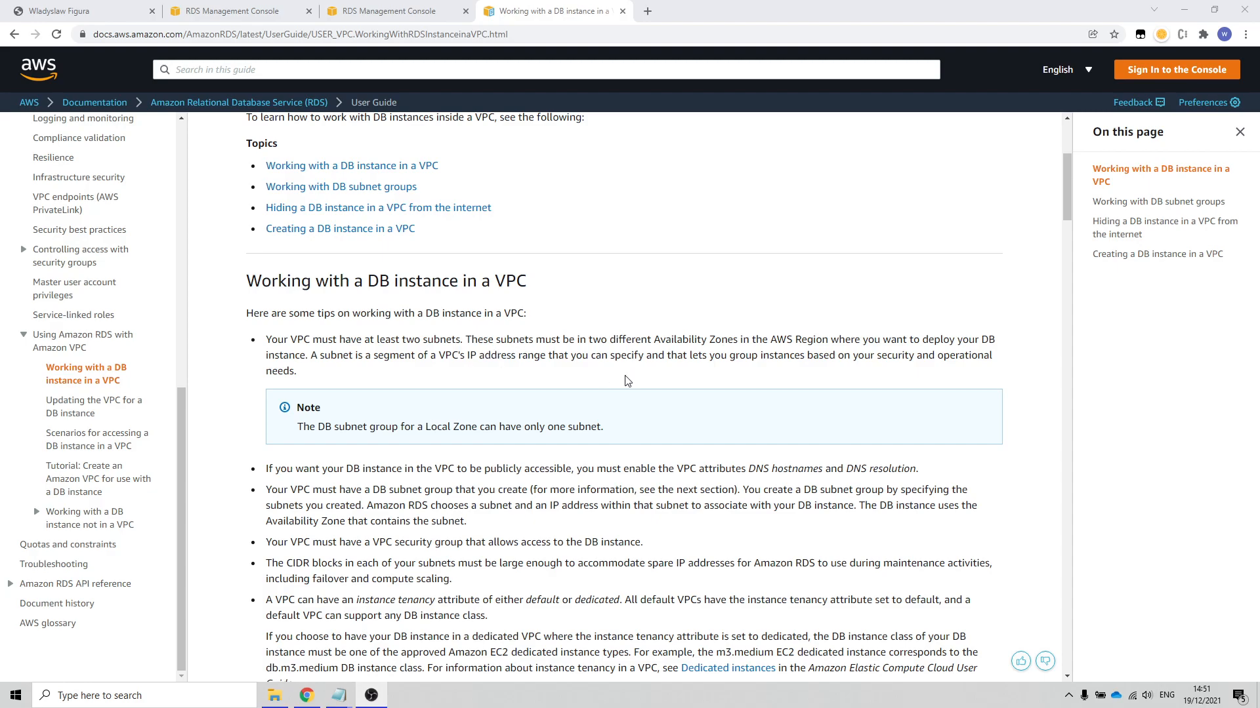
pyautogui.scroll(3, 586, 379)
pyautogui.scroll(10, 87, 304)
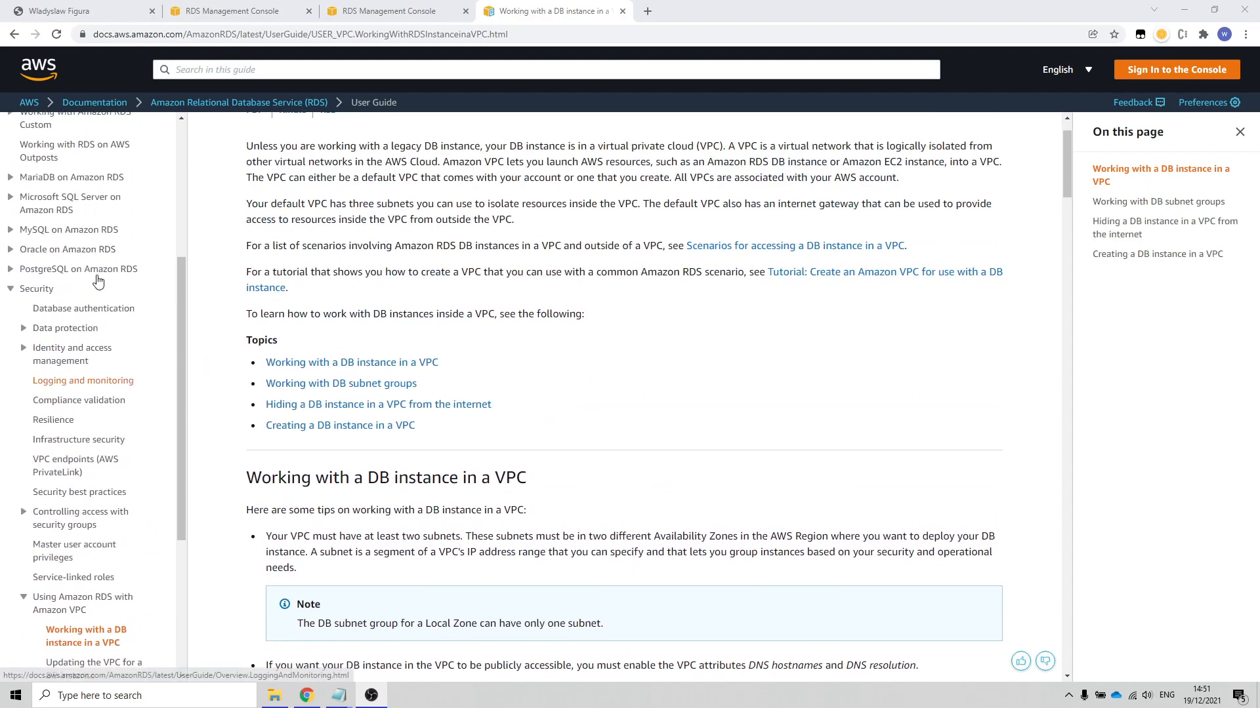
# Step: Return to the AWS console, search the services for "subnets", and open the VPC service's list of subnets
pyautogui.click(389, 11)
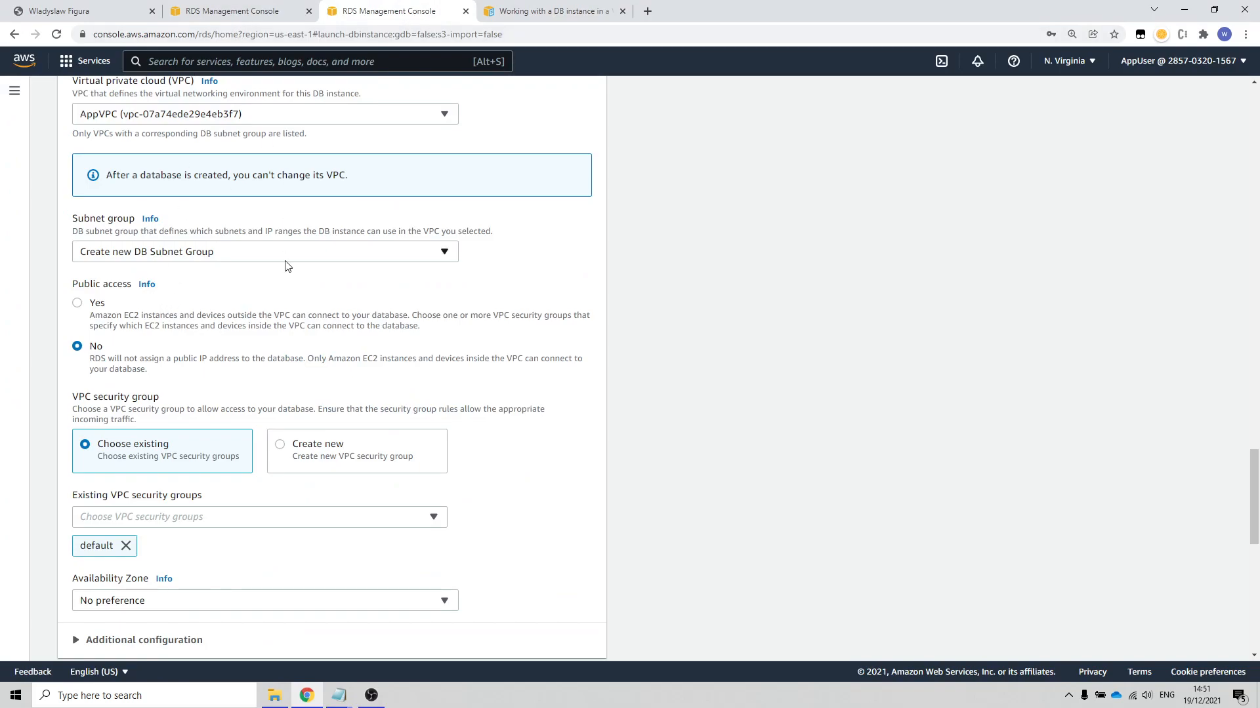
pyautogui.scroll(20, 285, 266)
pyautogui.click(236, 11)
pyautogui.click(387, 12)
pyautogui.scroll(5, 240, 90)
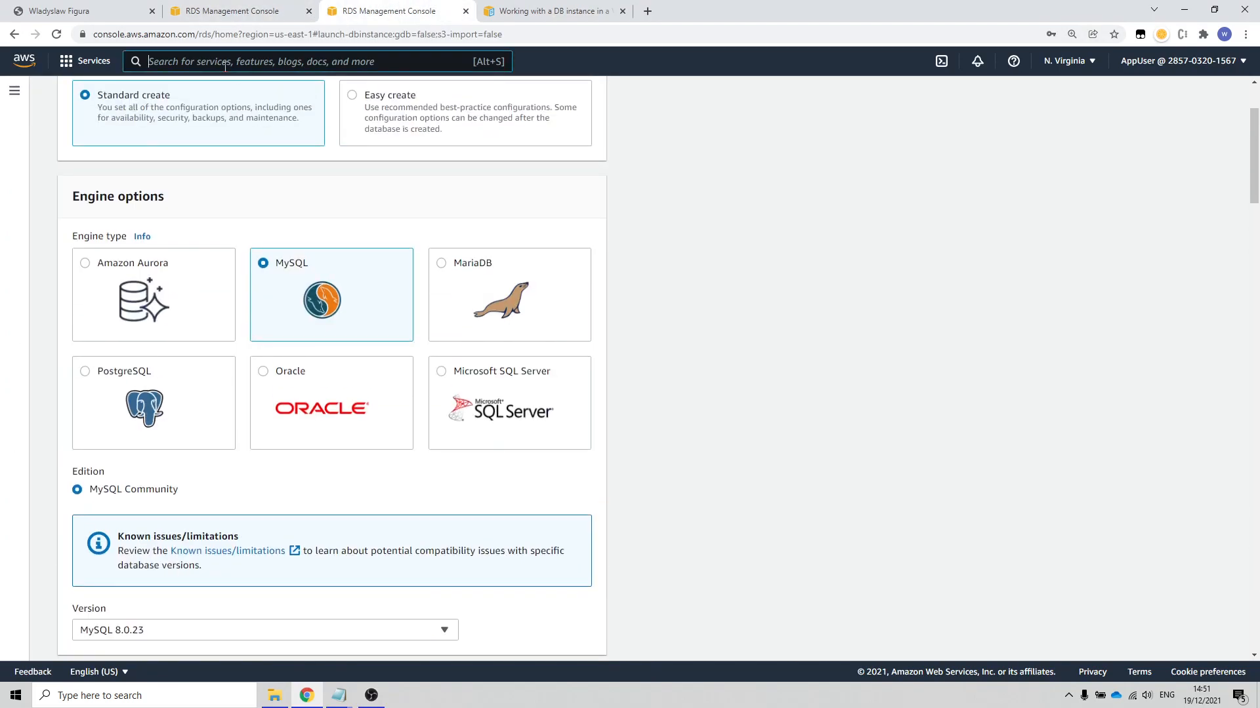
pyautogui.write('subnets')
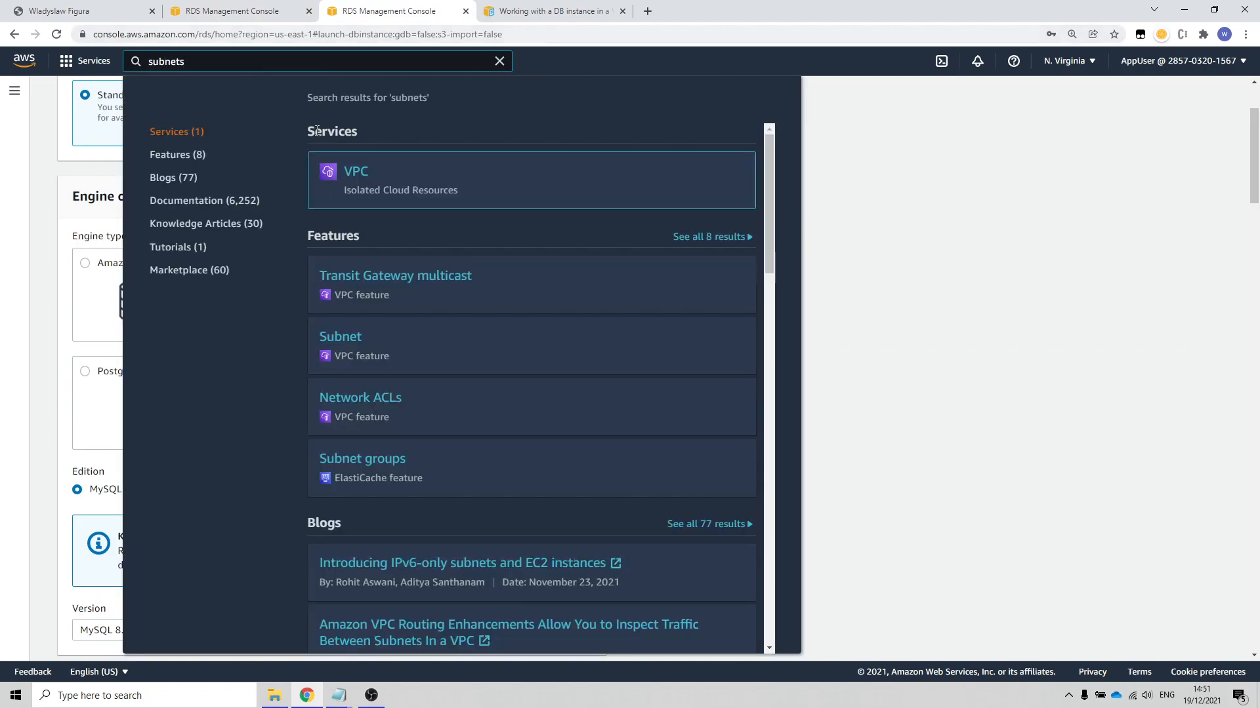
pyautogui.click(367, 179)
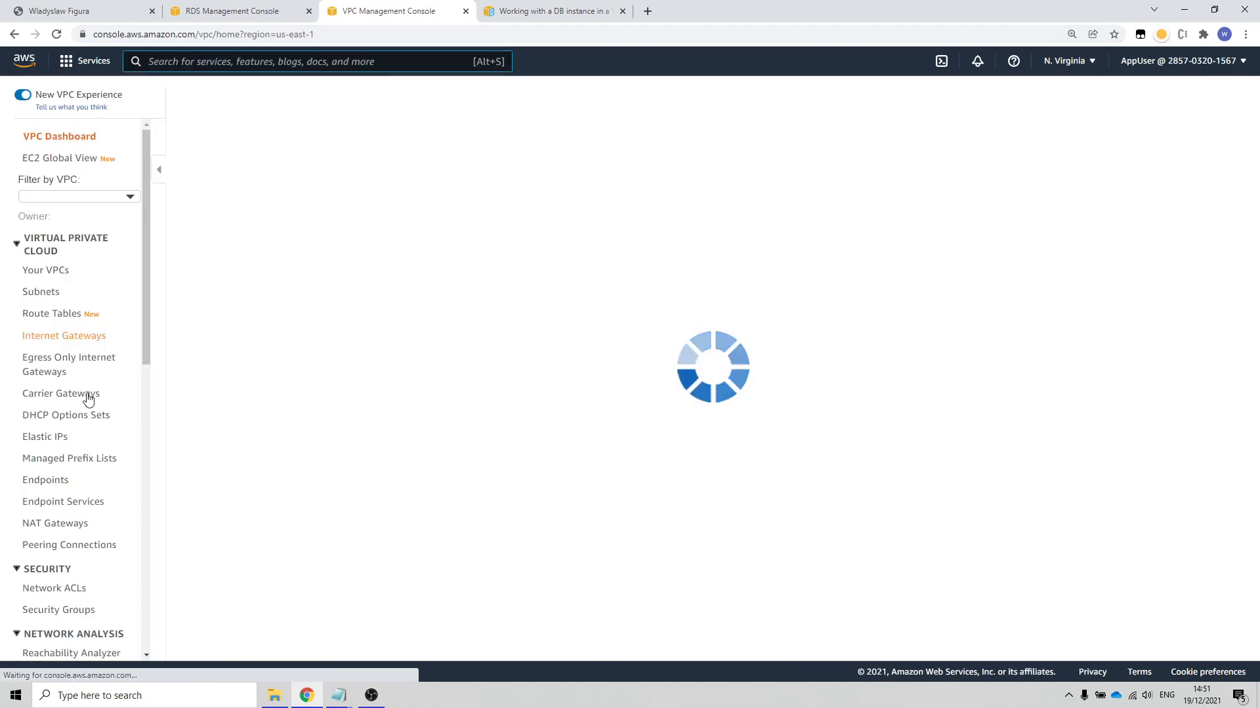
pyautogui.scroll(-3, 67, 515)
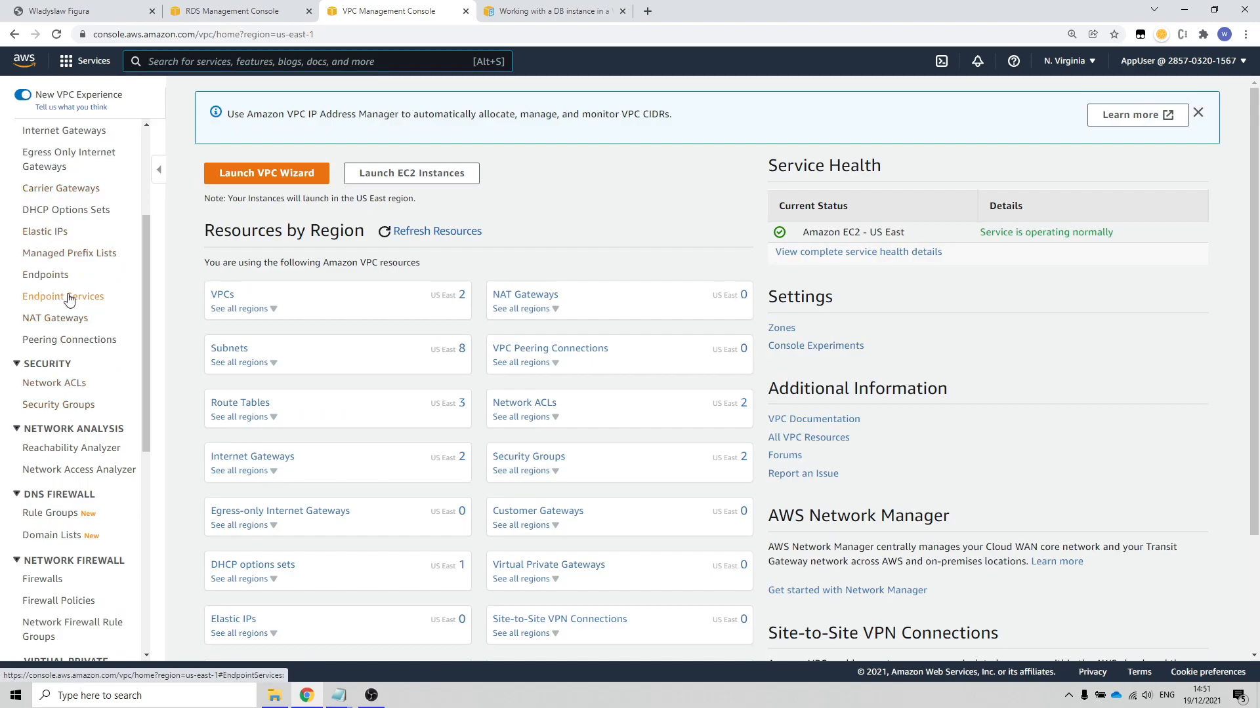
pyautogui.scroll(3, 69, 299)
pyautogui.click(51, 284)
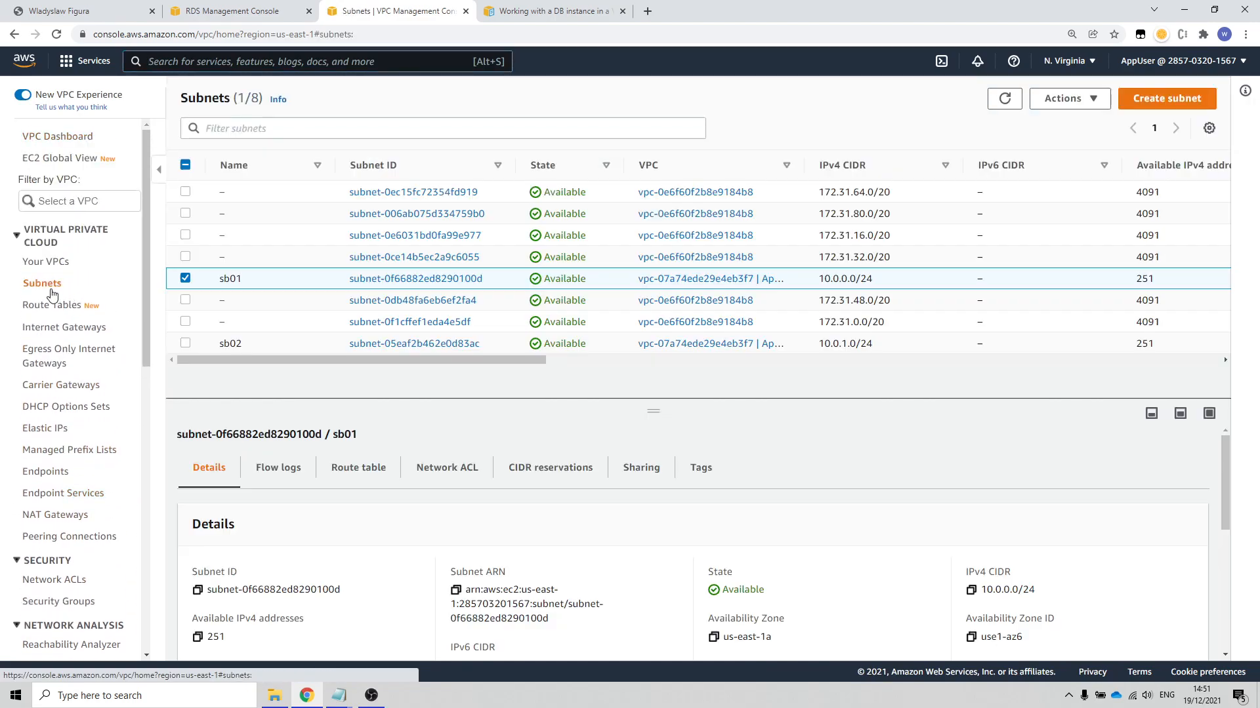
# Step: Delete the subnet sb02 from AppVPC, confirming the deletion with "delete"
pyautogui.click(185, 342)
pyautogui.click(185, 278)
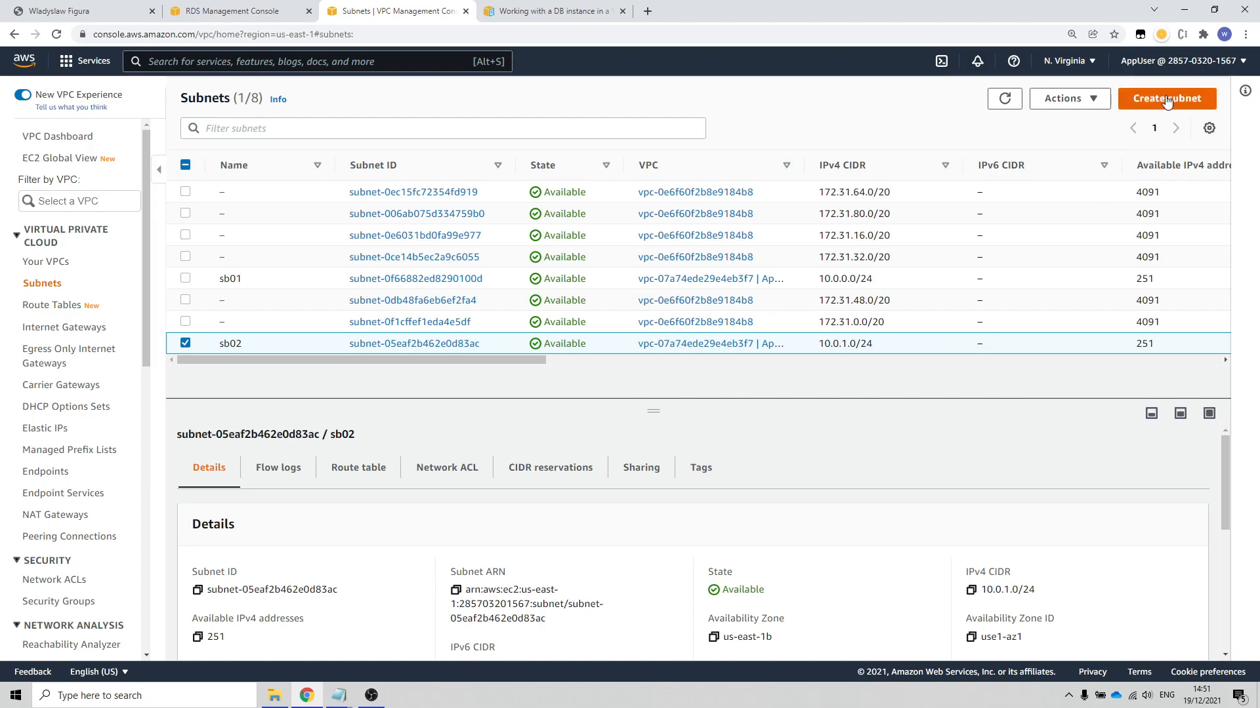
pyautogui.click(1064, 98)
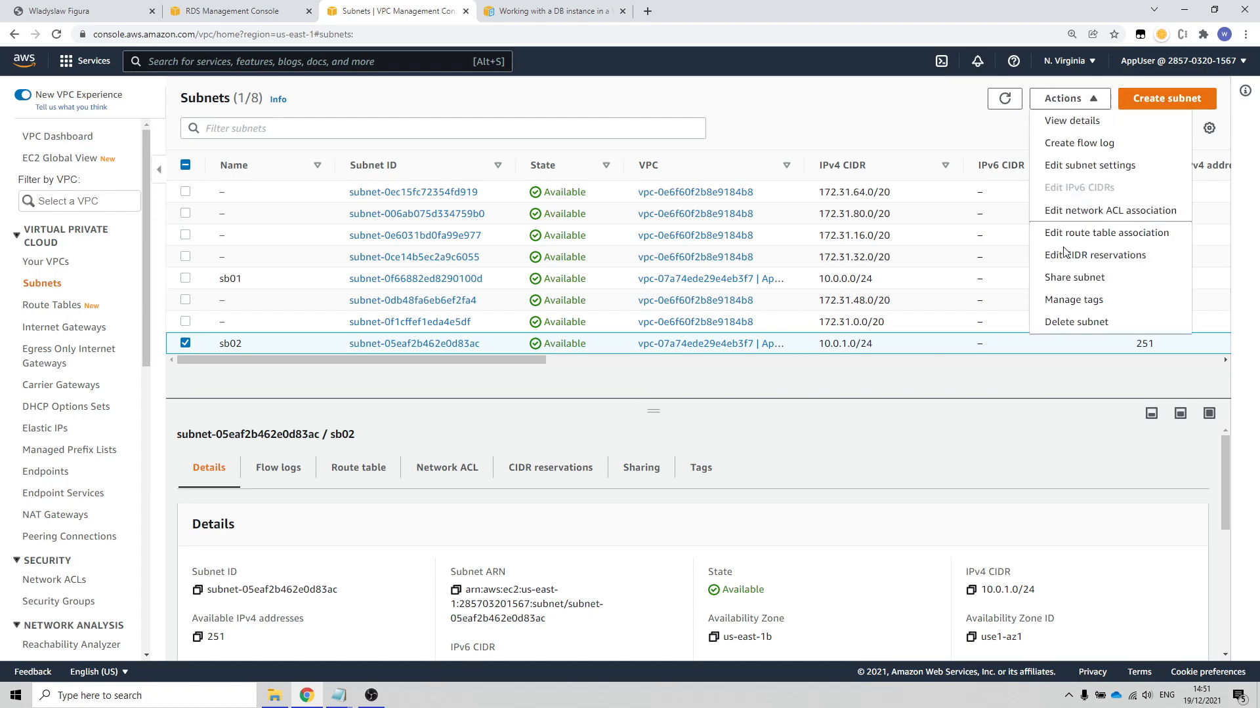
pyautogui.click(1061, 322)
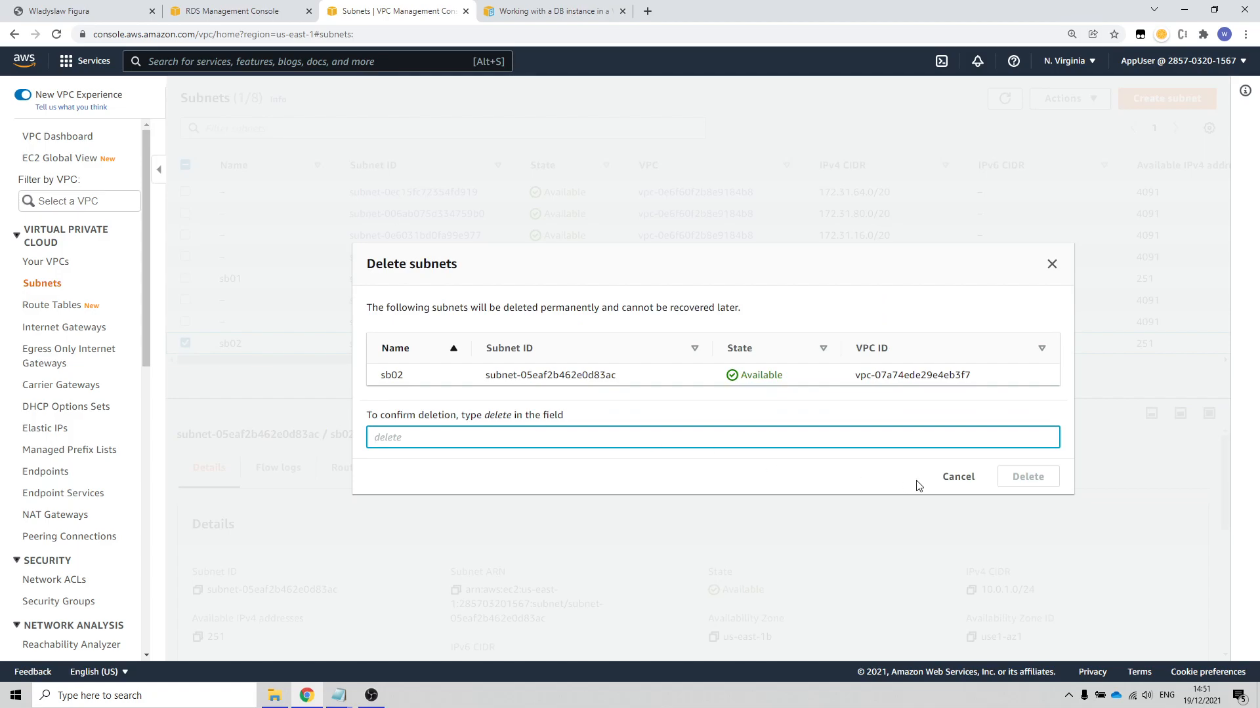
pyautogui.write('delete')
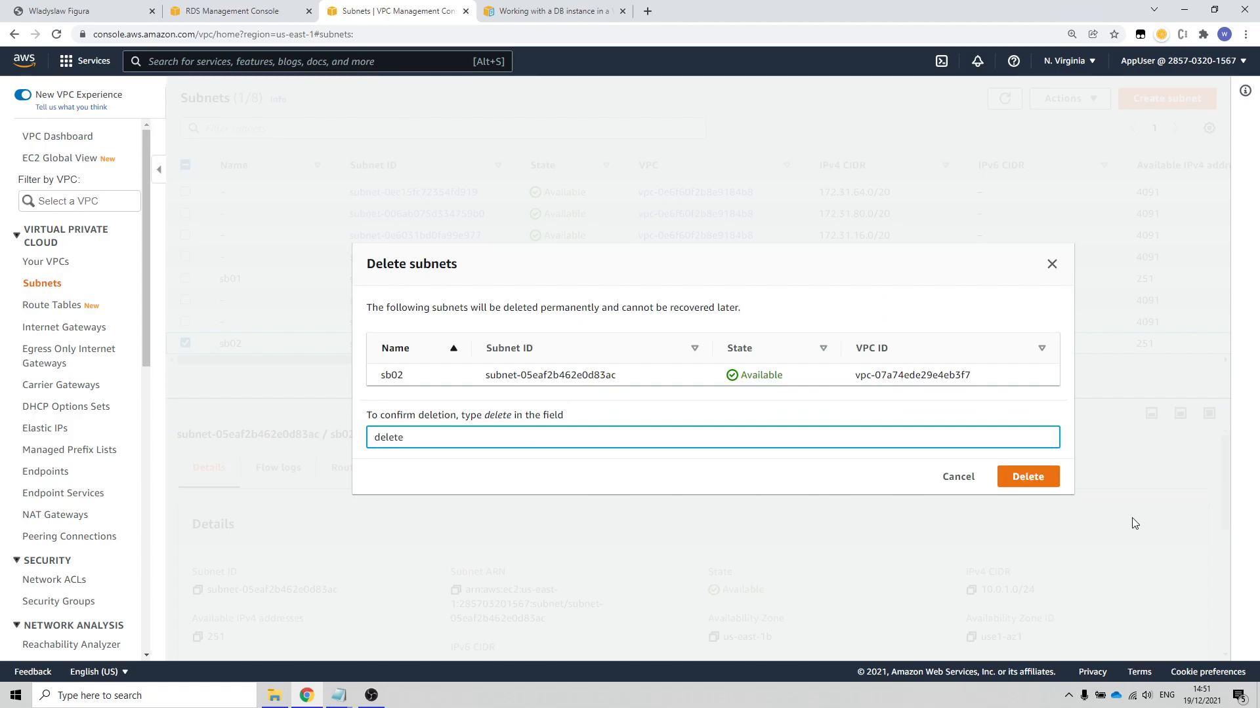
pyautogui.click(1030, 478)
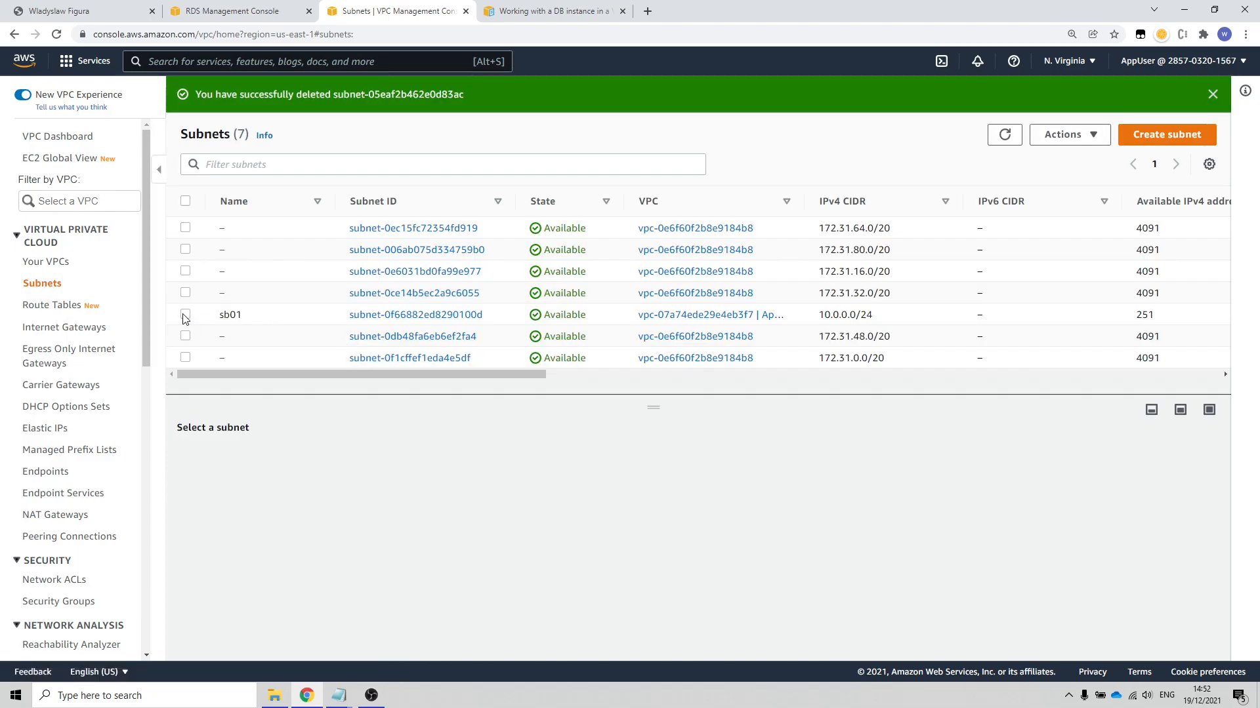
# Step: Delete the subnet sb01 from AppVPC, confirming the deletion with "delete"
pyautogui.click(184, 316)
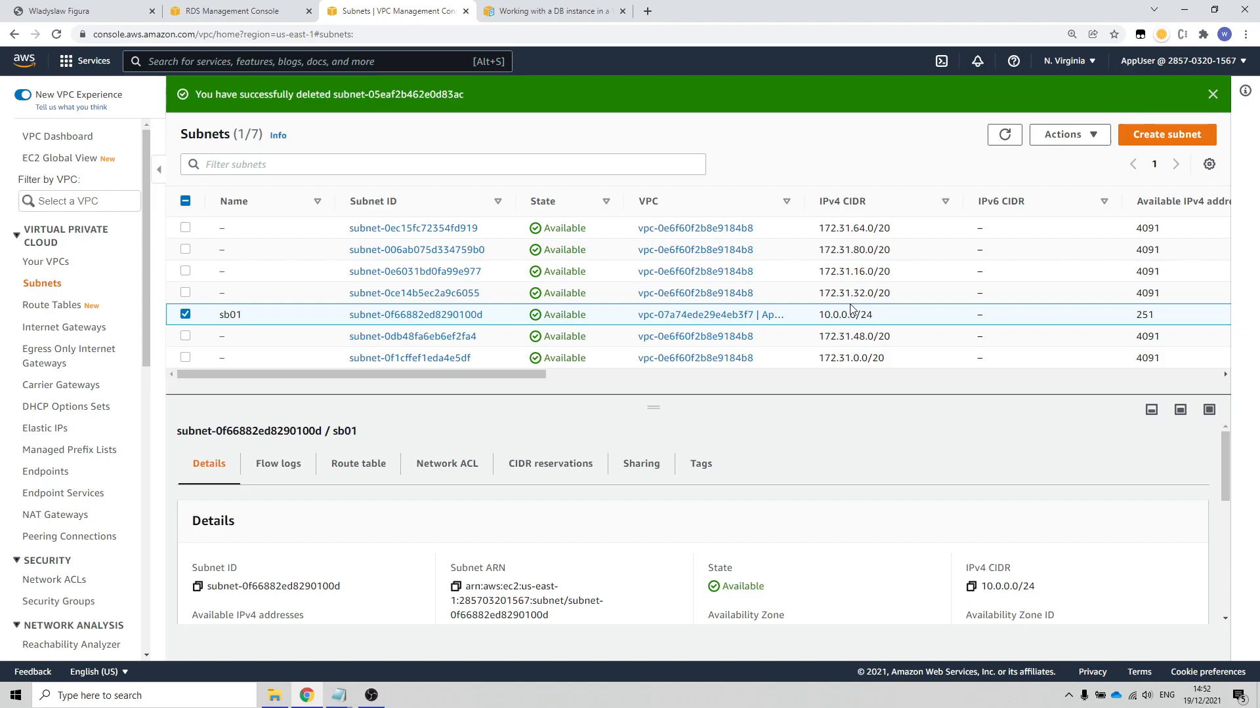
pyautogui.click(1099, 137)
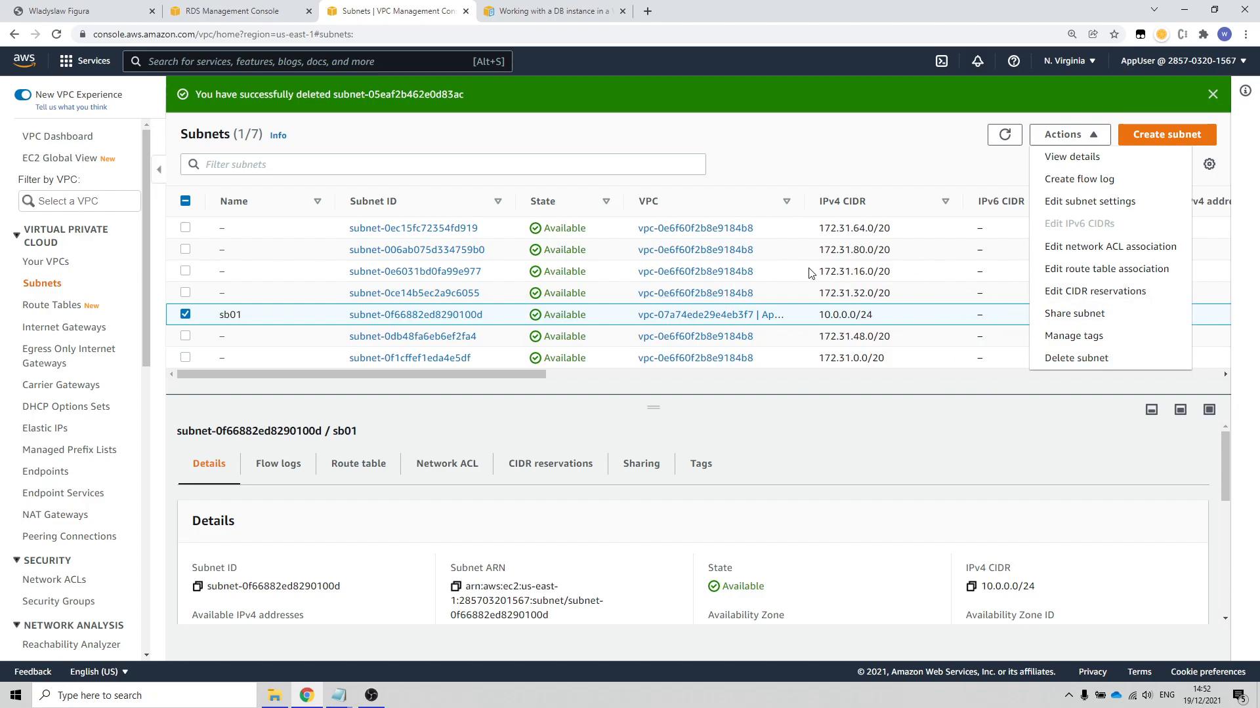
pyautogui.click(1087, 363)
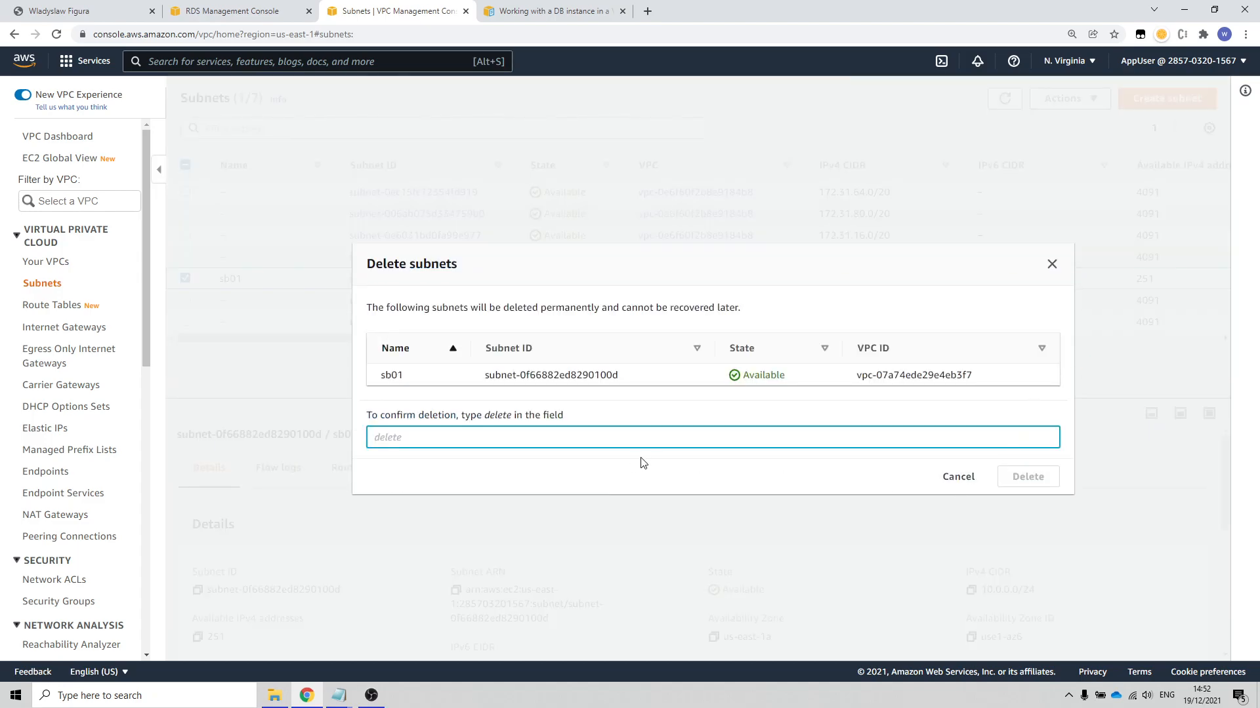
pyautogui.click(636, 438)
pyautogui.write('delete')
pyautogui.click(1050, 484)
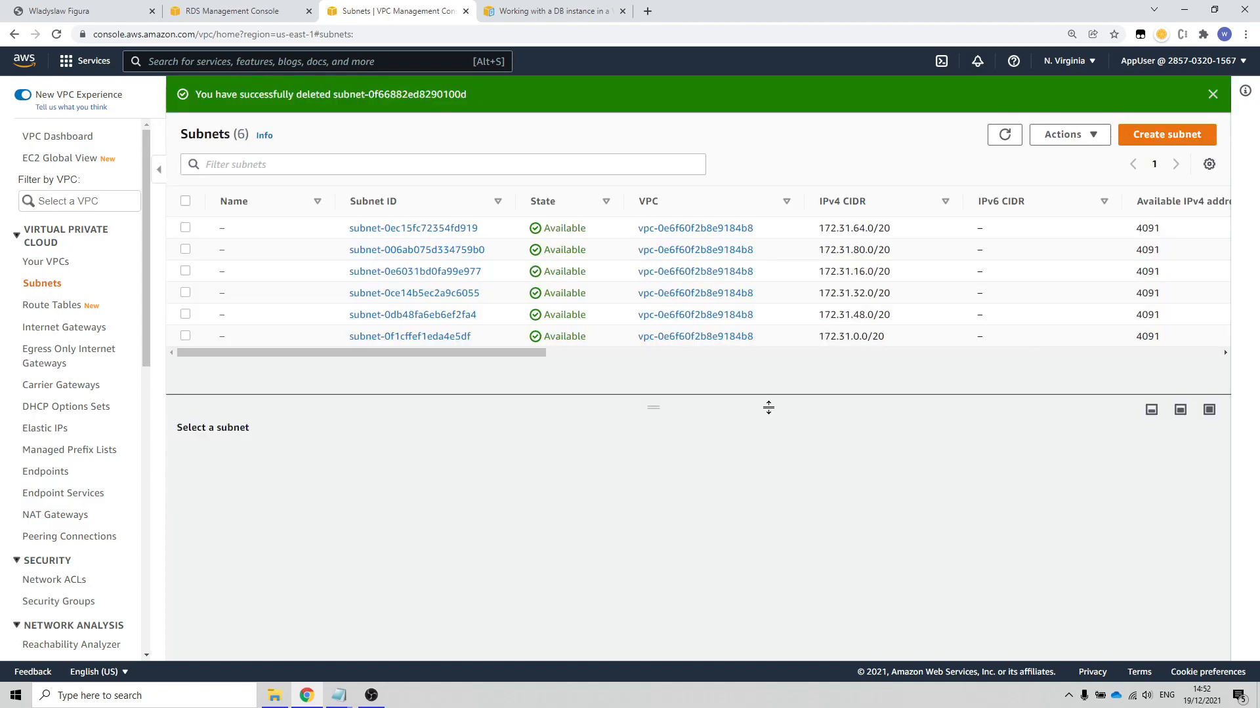
# Step: Start creating a new subnet
pyautogui.click(1182, 138)
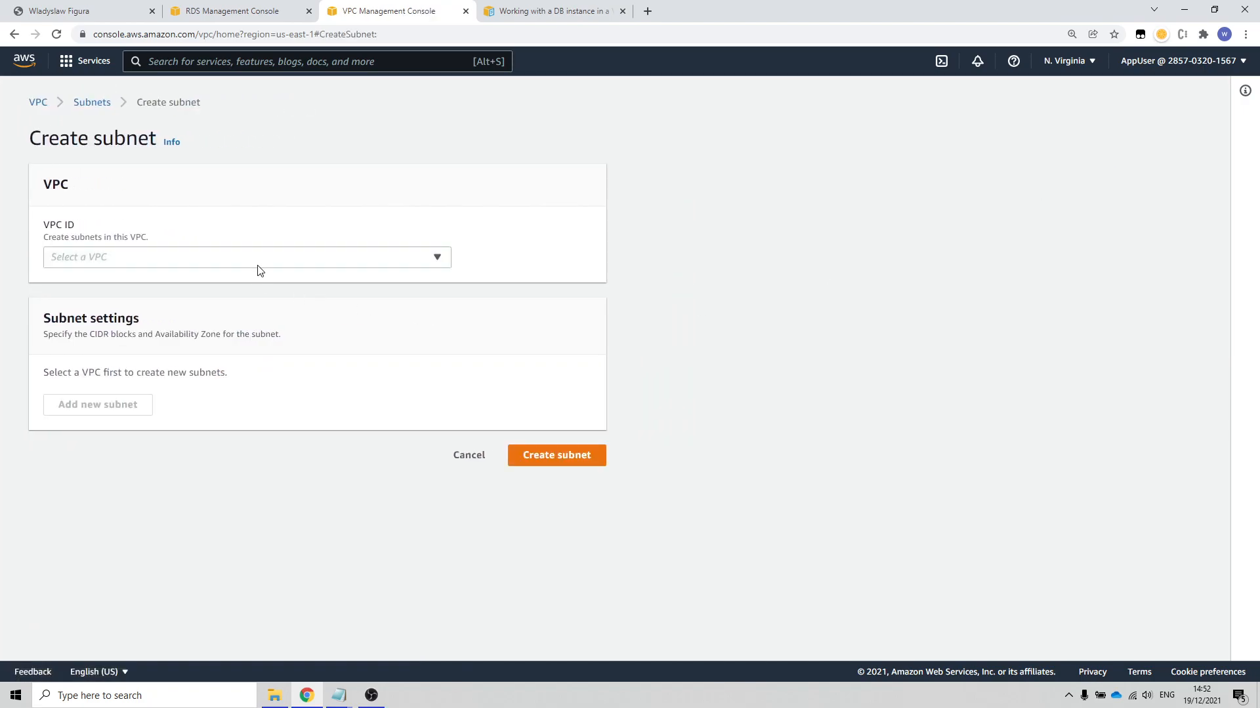
pyautogui.click(261, 257)
pyautogui.write('sb01')
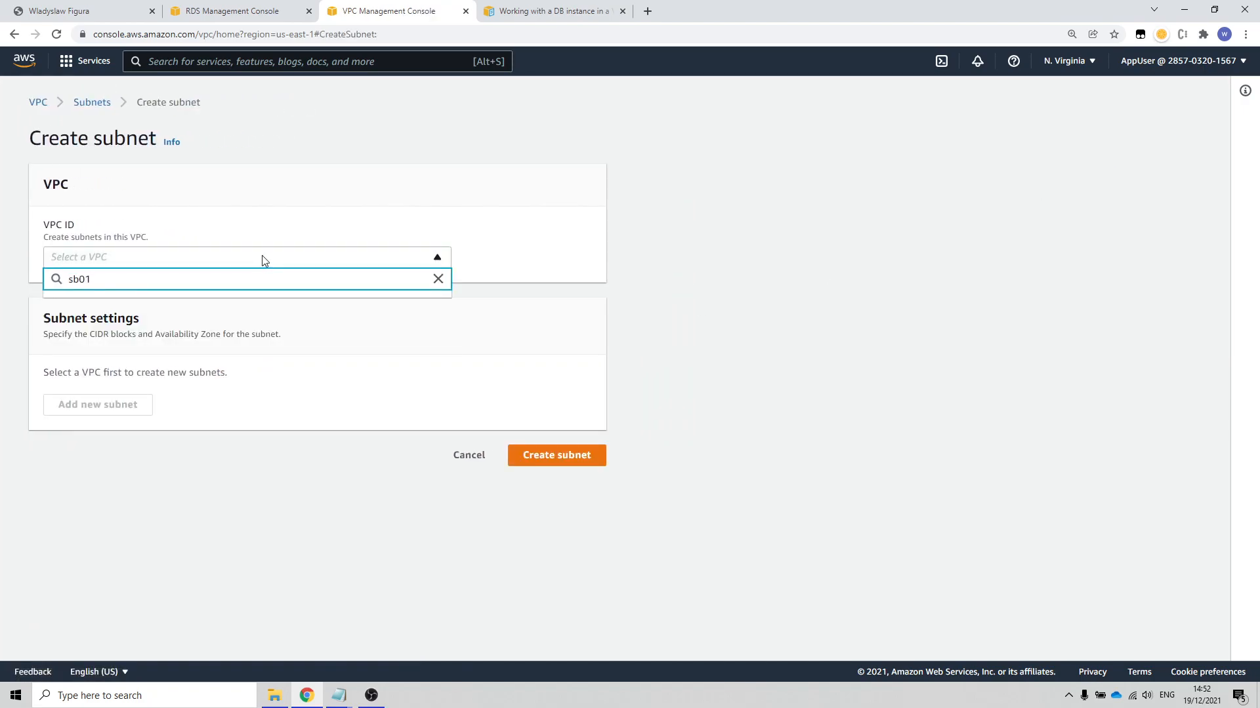
pyautogui.click(340, 507)
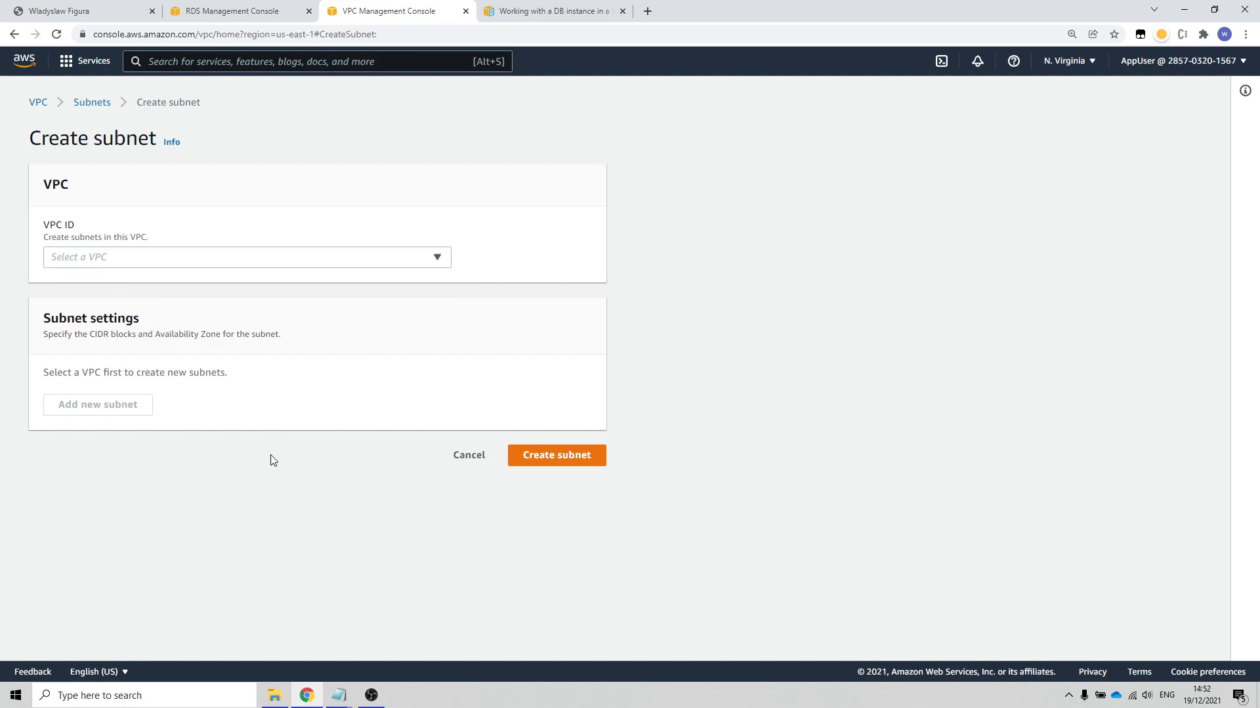
# Step: Assign the new subnet to AppVPC, name it sb01, and set its Availability Zone to us-east-1a
pyautogui.click(180, 265)
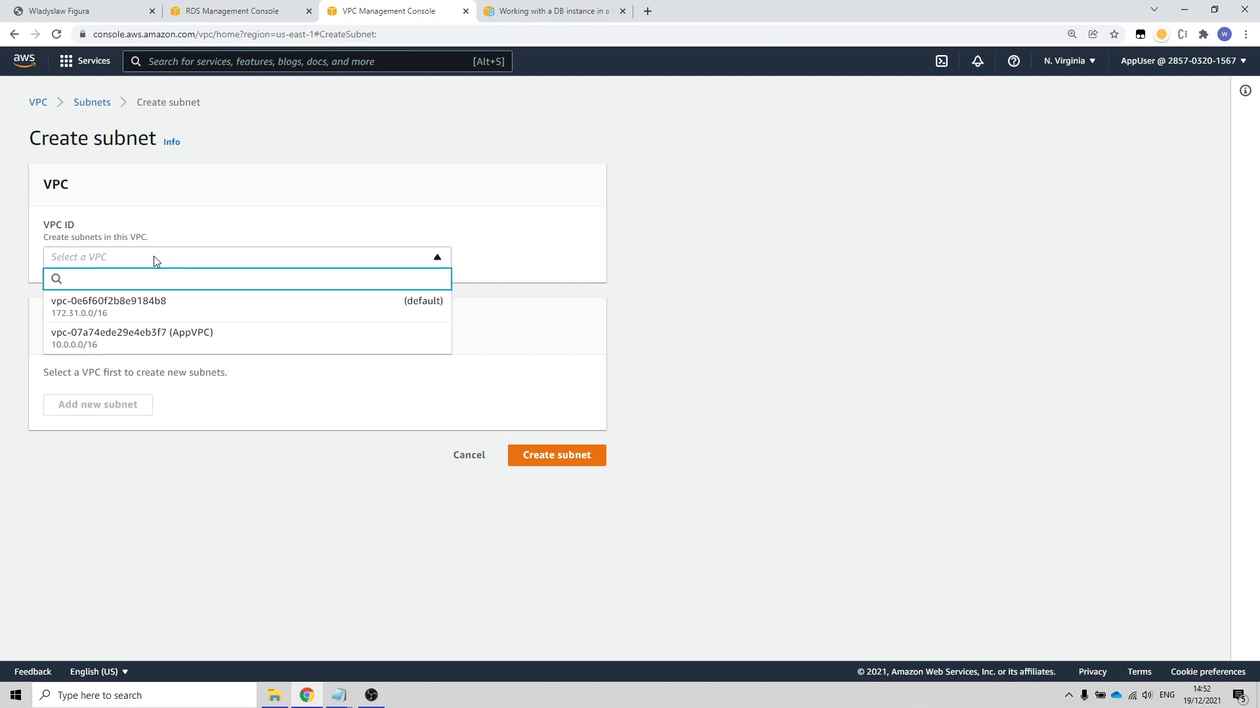
pyautogui.click(201, 343)
pyautogui.scroll(-3, 300, 378)
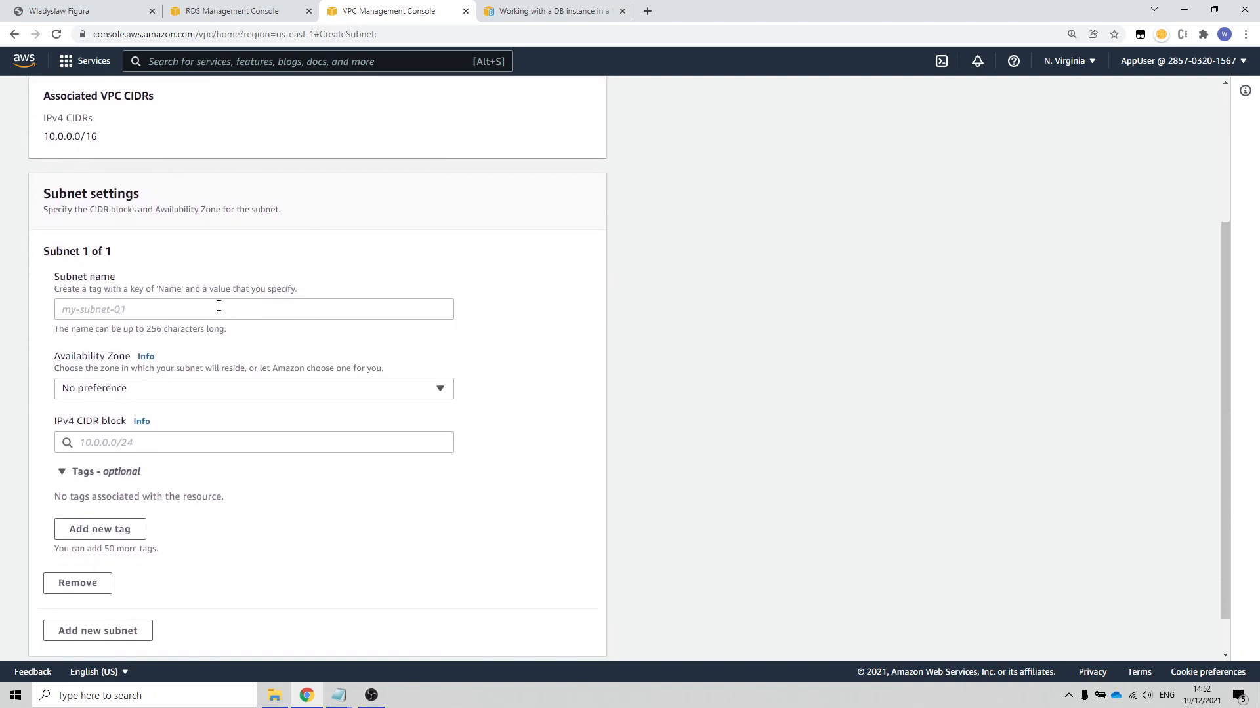
pyautogui.click(188, 309)
pyautogui.write('sb01')
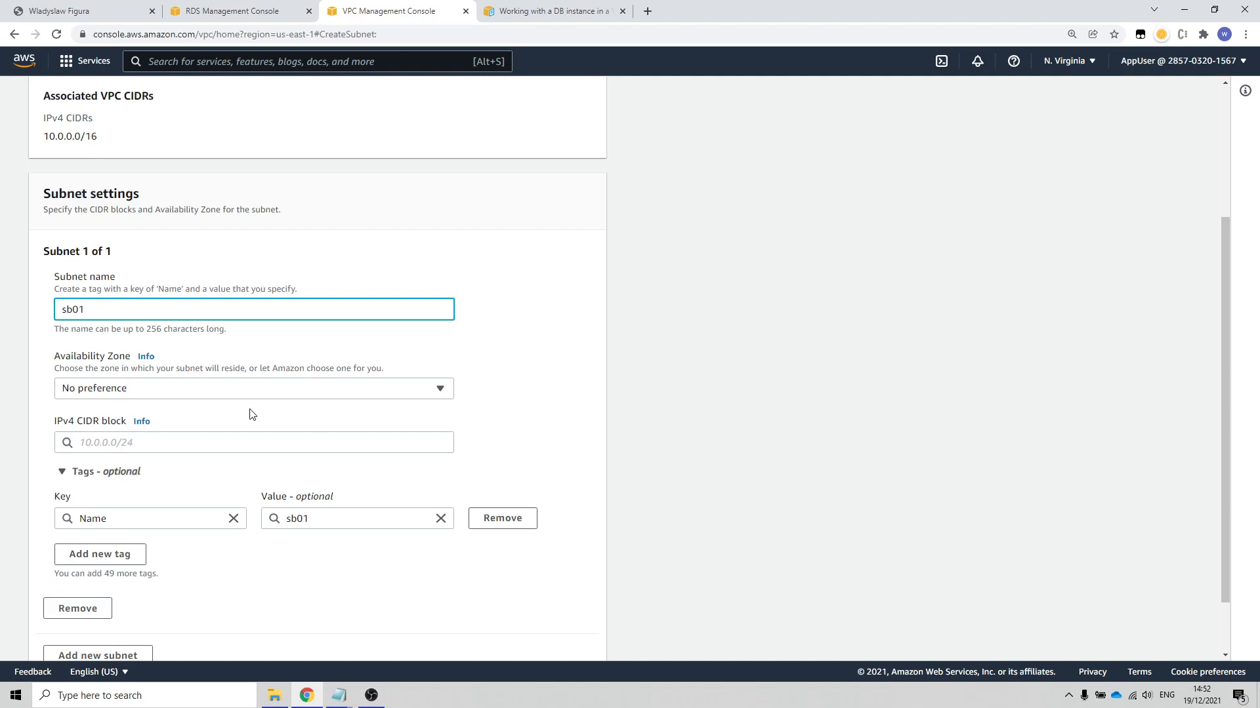
pyautogui.click(218, 388)
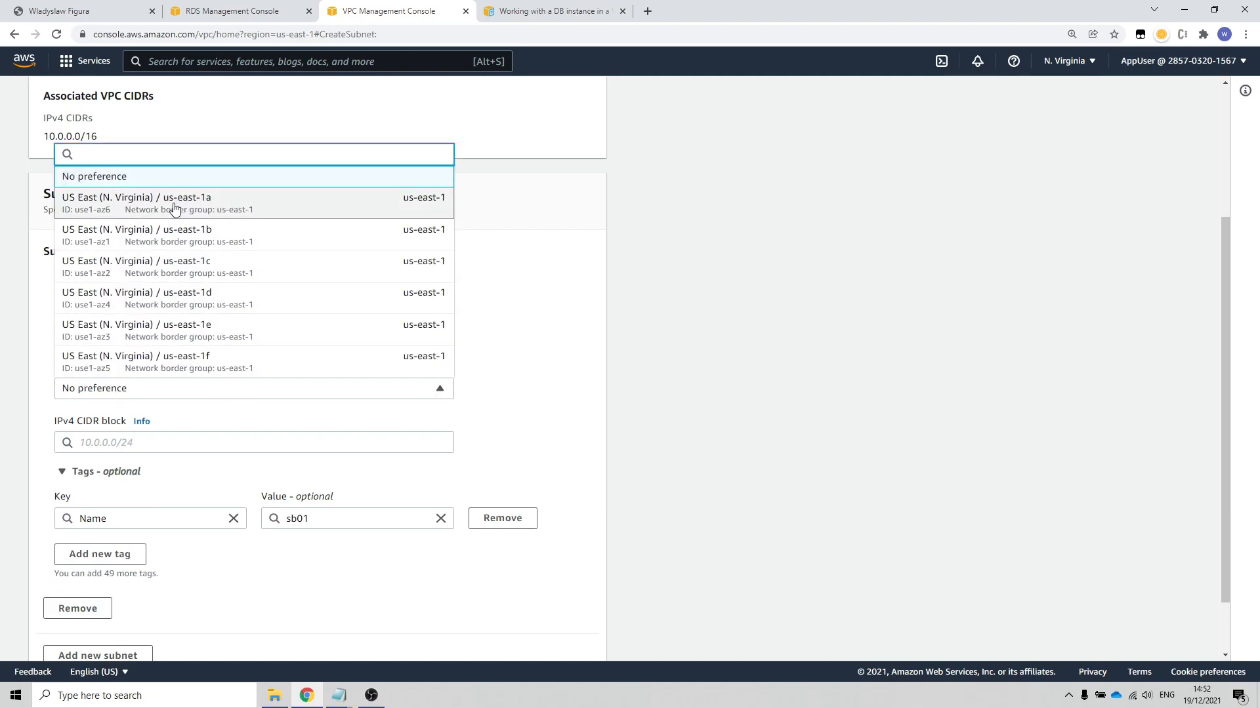
pyautogui.click(276, 209)
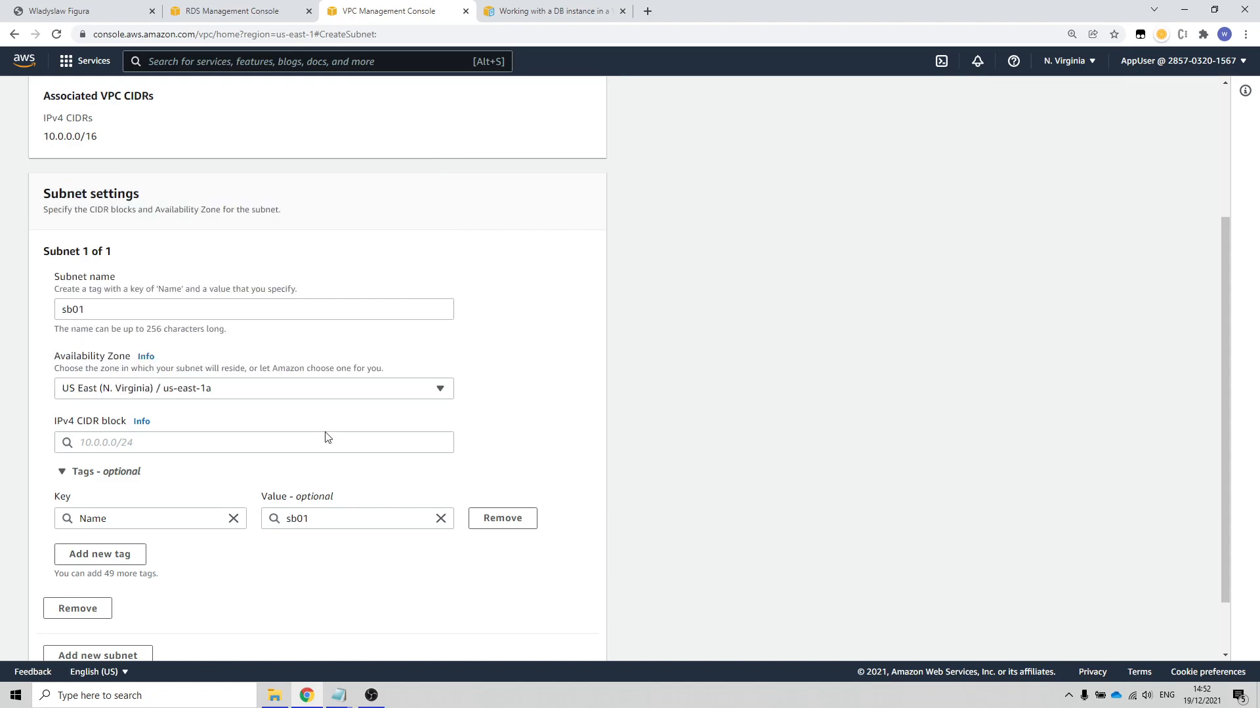
# Step: Set the IPv4 CIDR block of sb01 to 10.0.0.0/24 and create the subnet
pyautogui.scroll(-2, 237, 384)
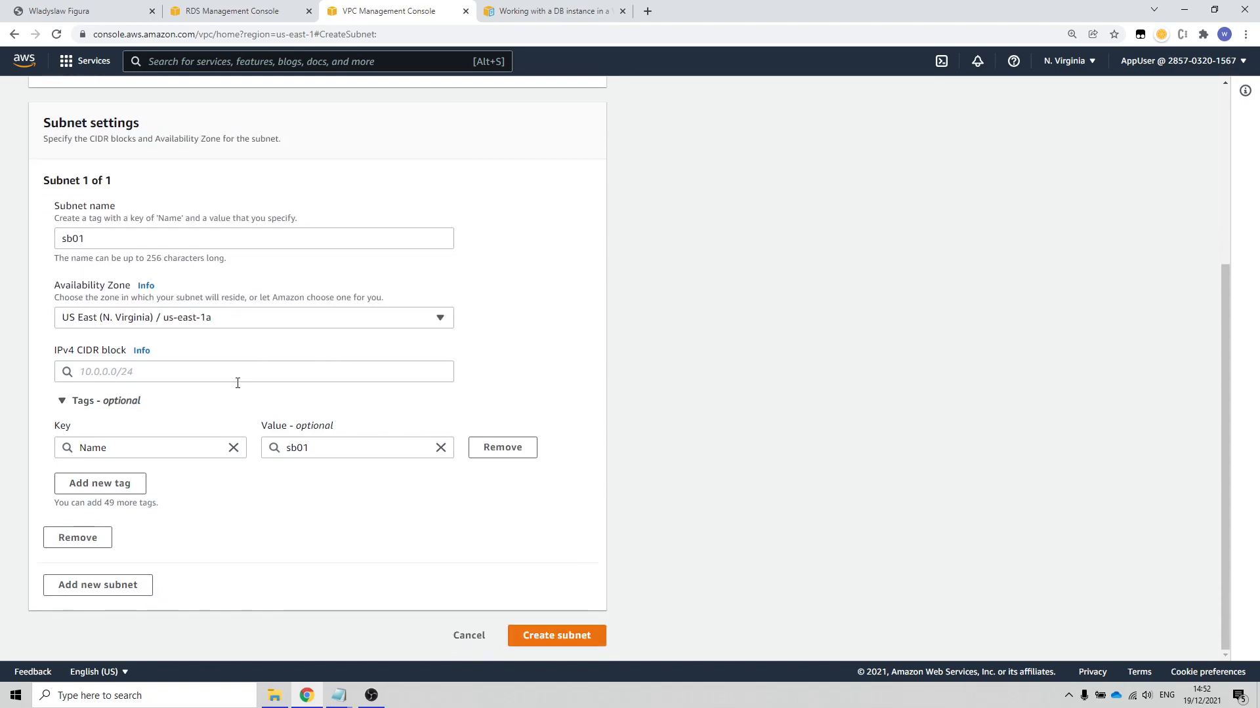
pyautogui.click(198, 374)
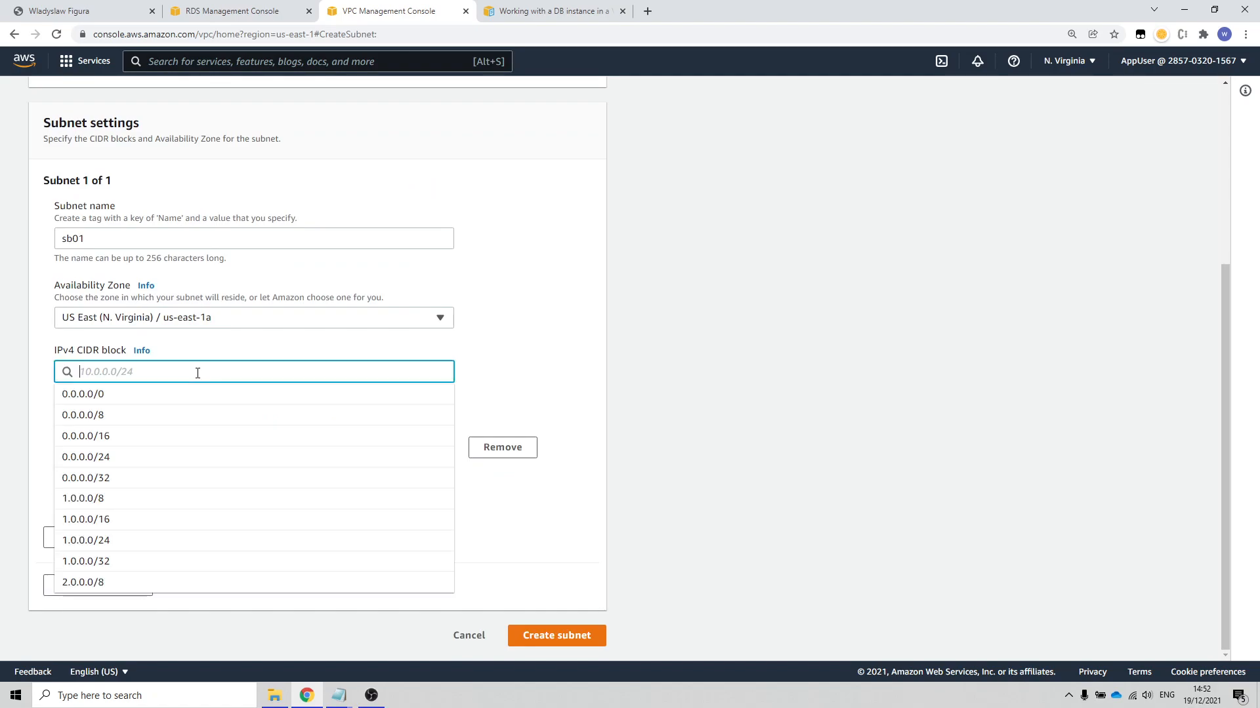
pyautogui.write('10.')
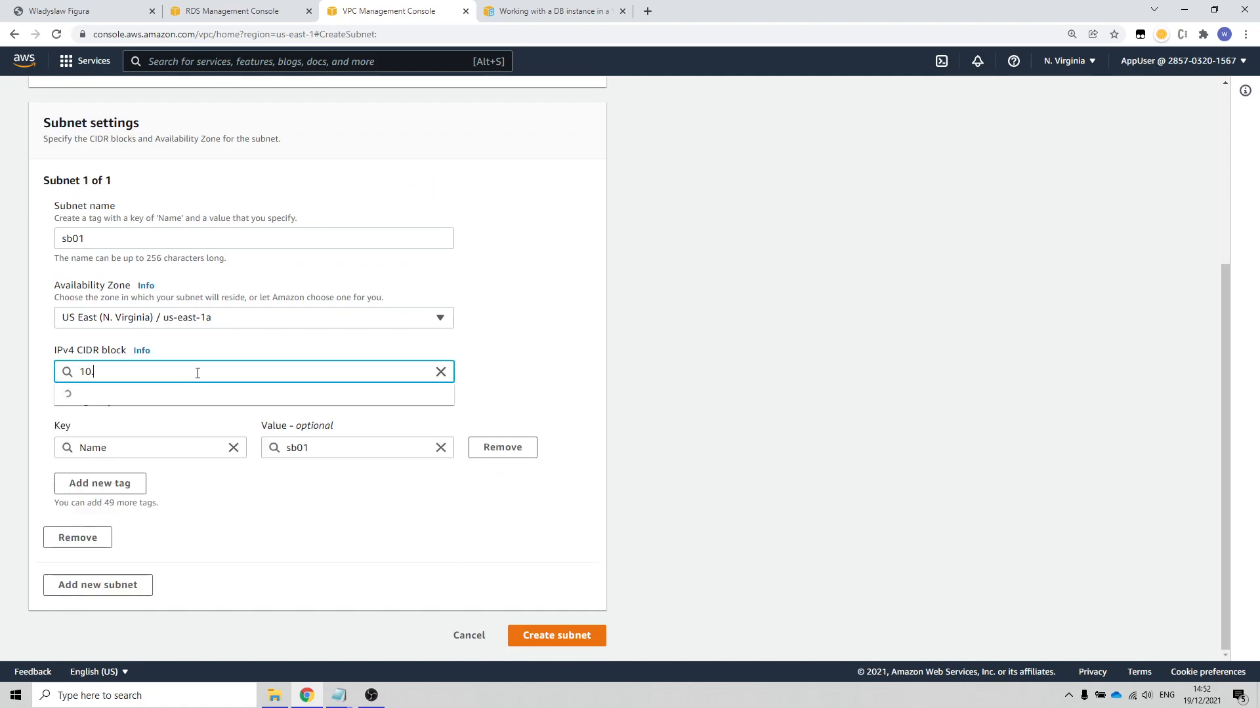
pyautogui.write('0.0.0/24')
pyautogui.click(331, 549)
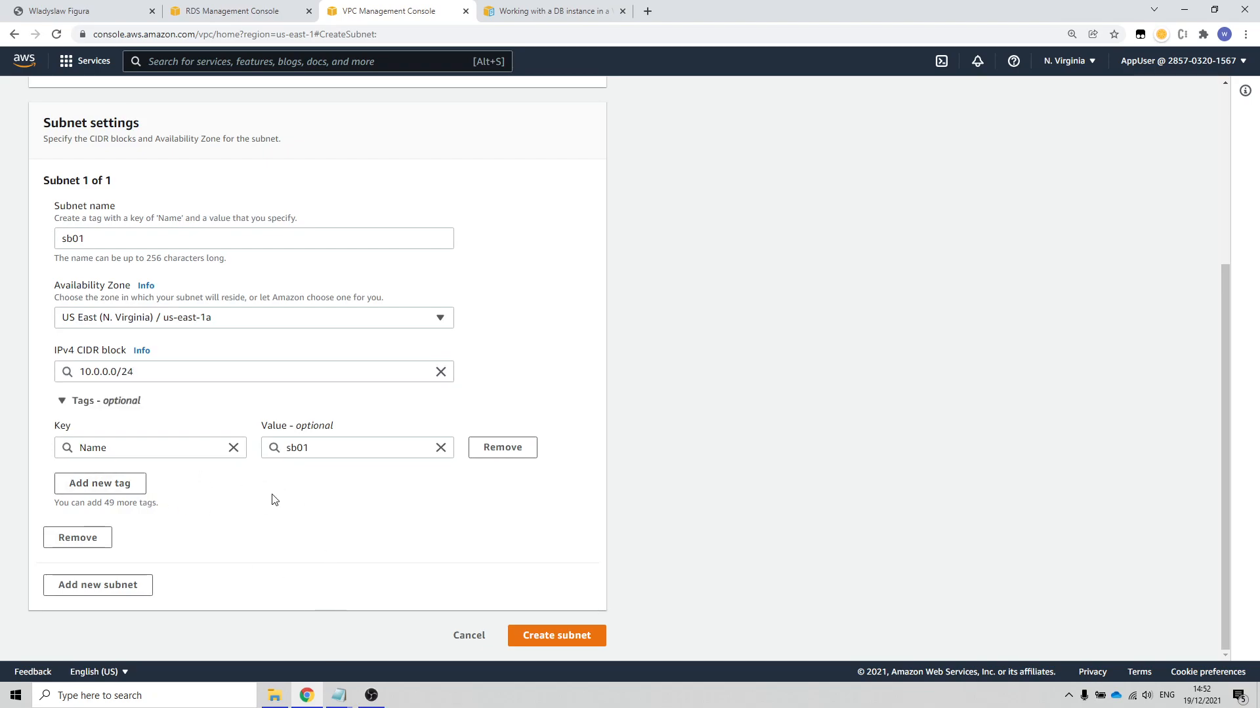
pyautogui.scroll(3, 234, 557)
pyautogui.scroll(-3, 233, 557)
pyautogui.click(544, 635)
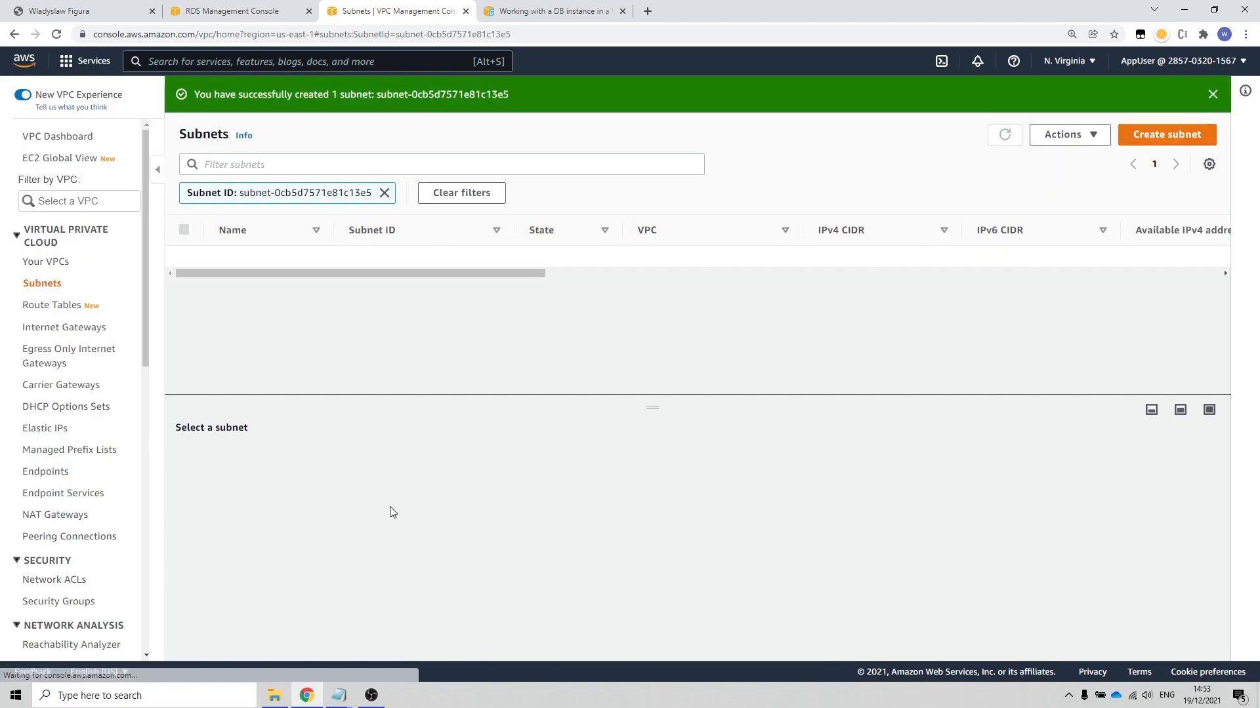
# Step: Remove the subnet ID filter from the list and recheck the VPC subnet requirements in the RDS User Guide
pyautogui.click(386, 192)
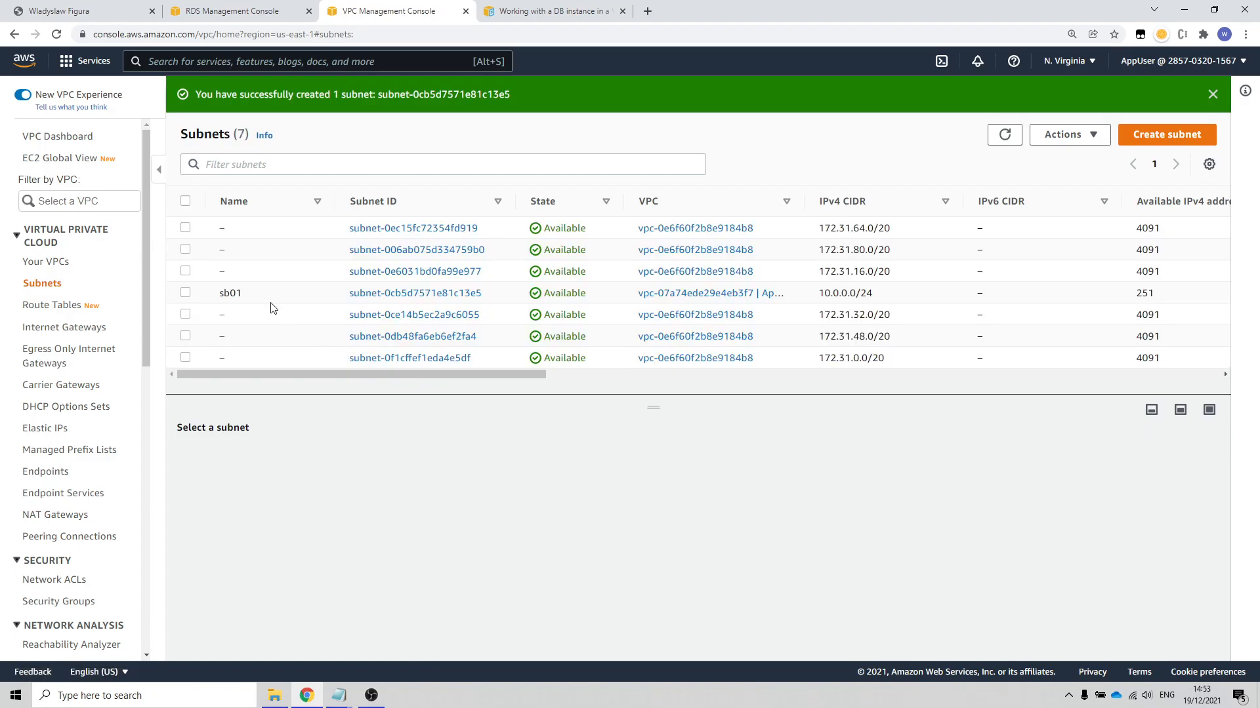
pyautogui.click(516, 15)
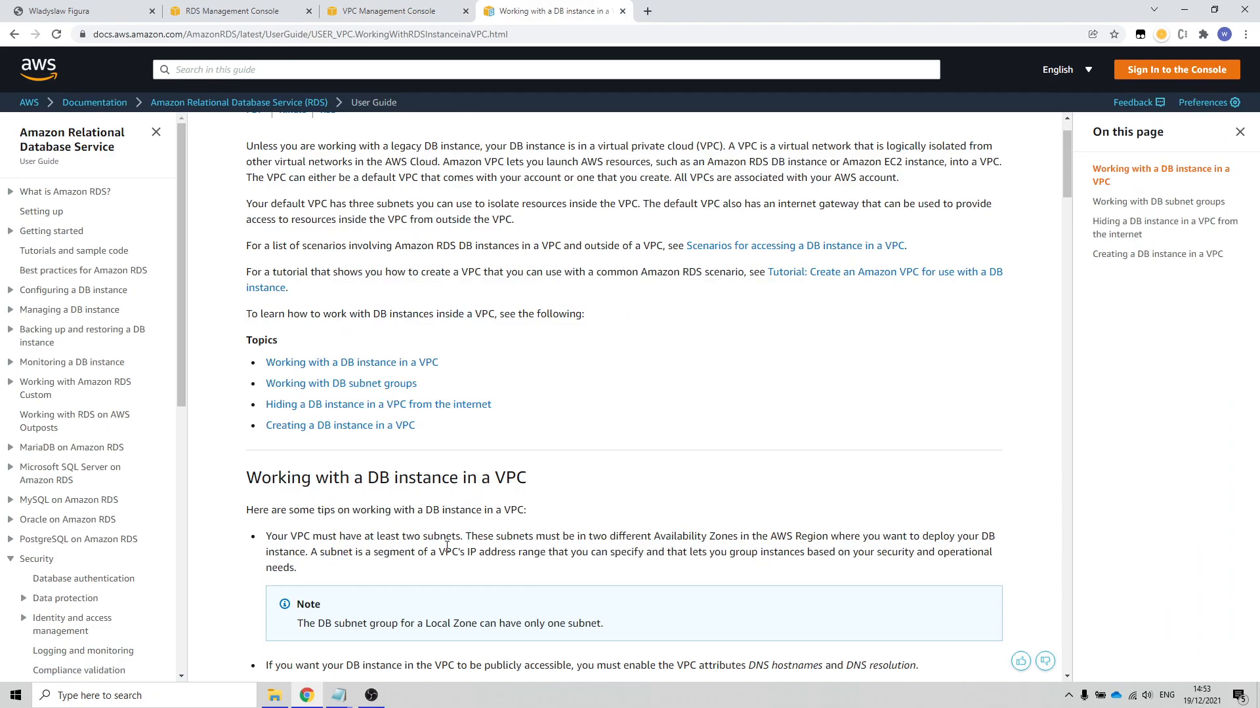
pyautogui.click(389, 11)
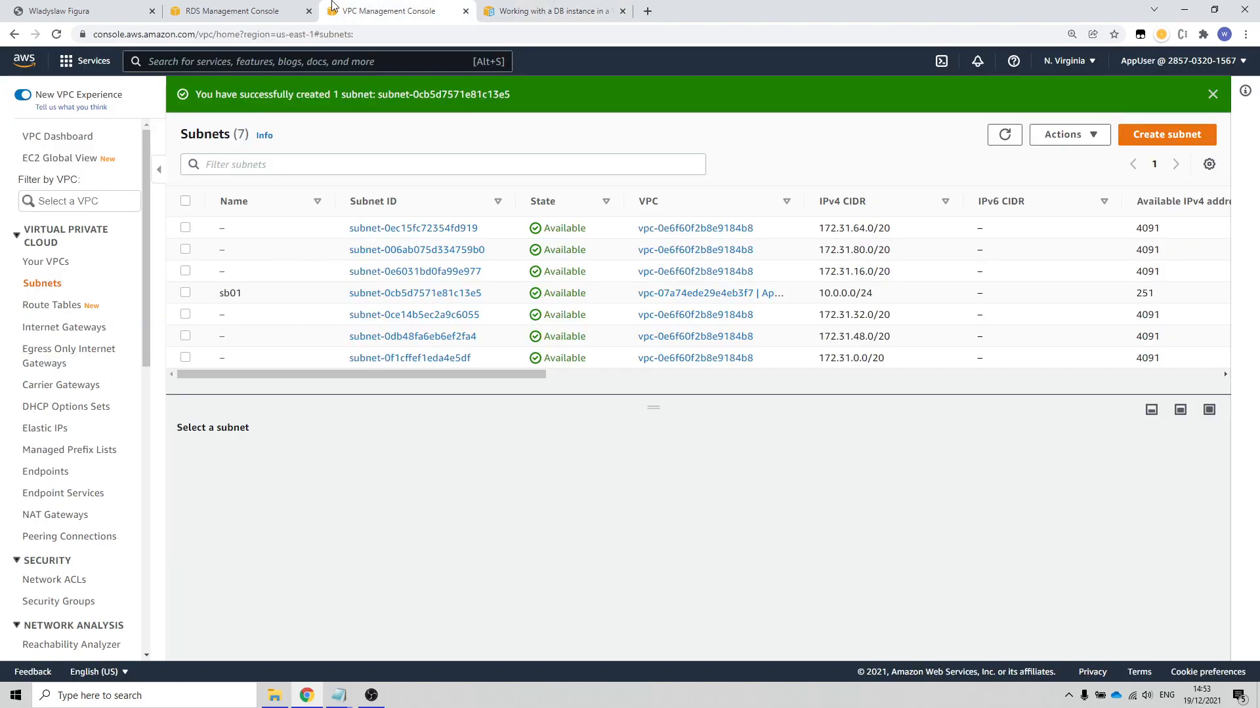
# Step: Start another subnet in AppVPC, name it sb02, and set its Availability Zone to us-east-1b
pyautogui.click(1164, 135)
pyautogui.click(161, 257)
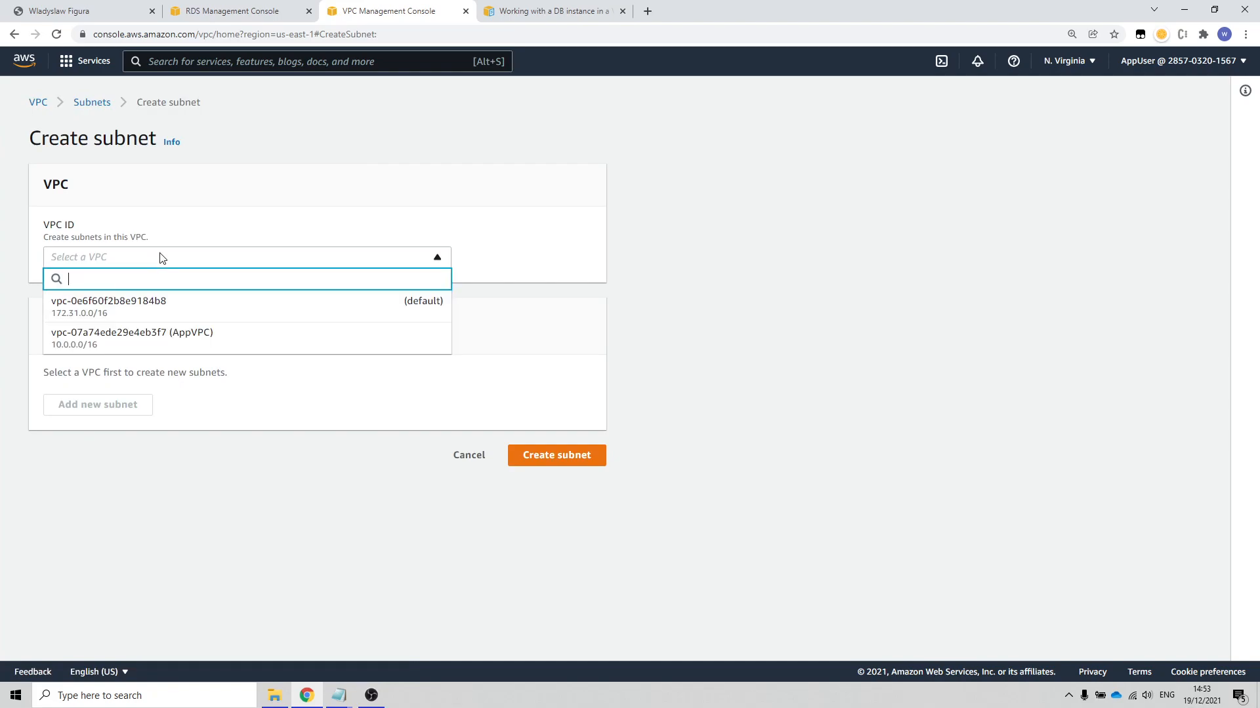
pyautogui.click(208, 339)
pyautogui.scroll(-3, 321, 390)
pyautogui.click(174, 303)
pyautogui.write('sb02')
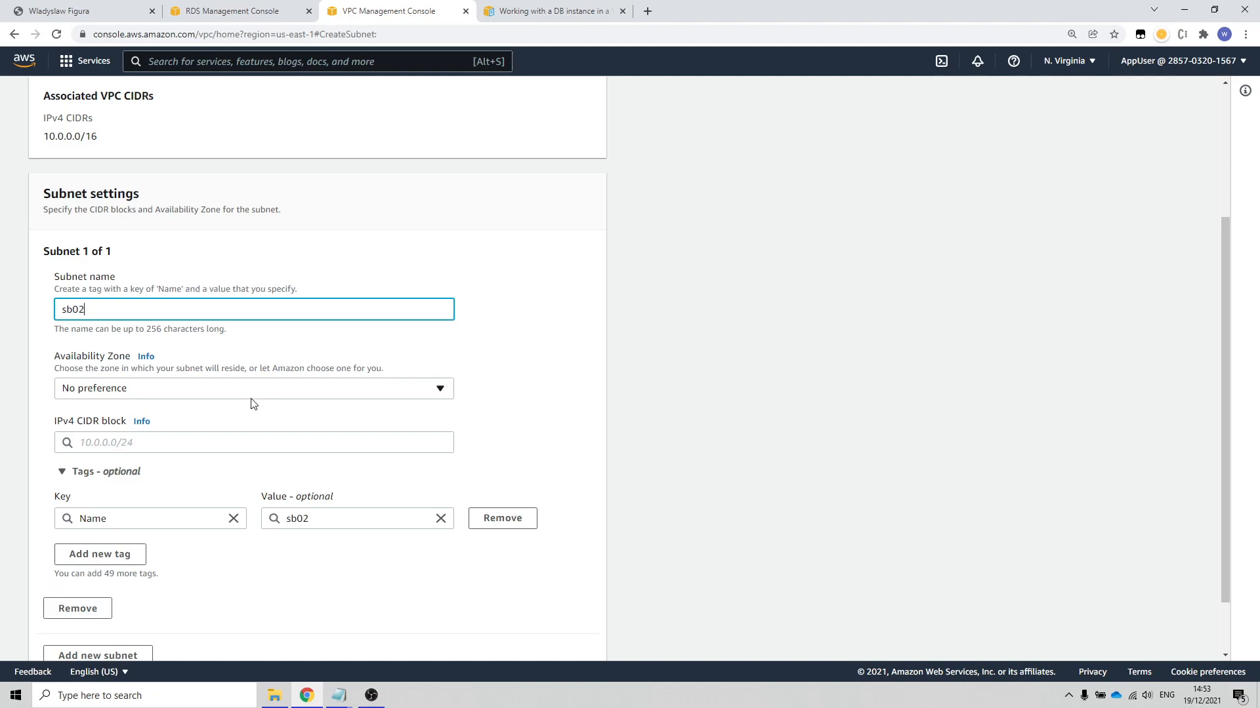
pyautogui.click(253, 392)
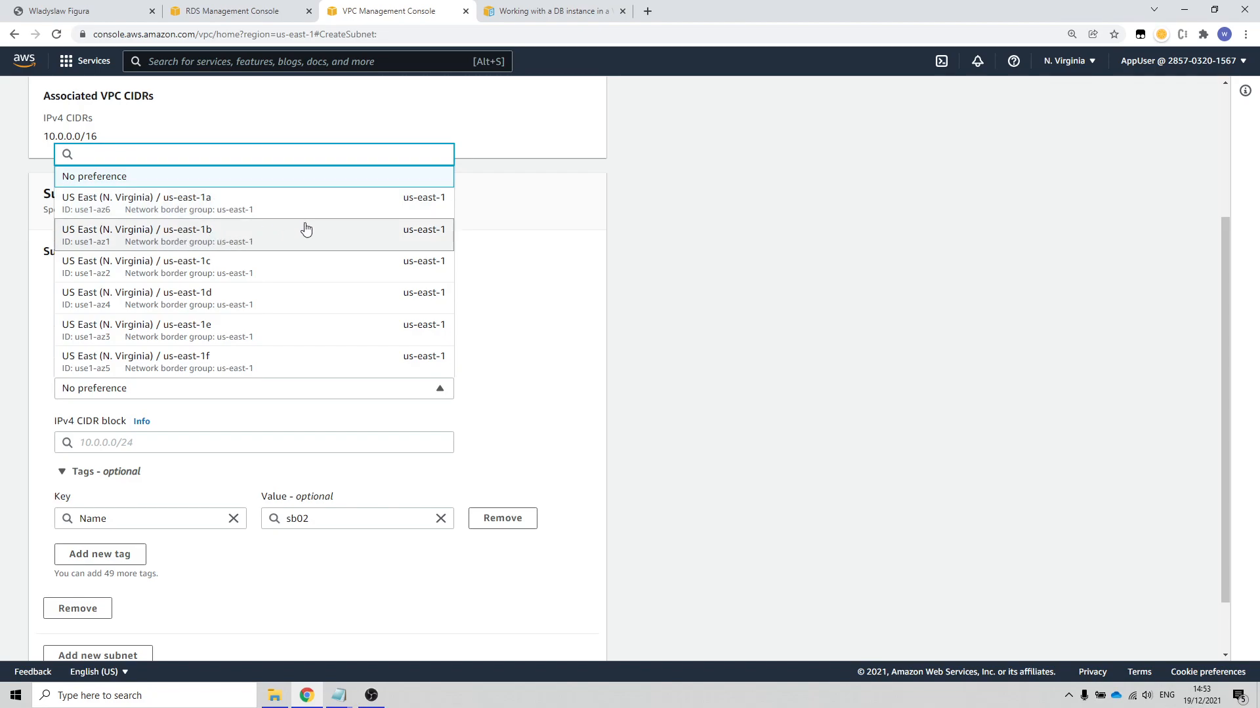
pyautogui.click(282, 239)
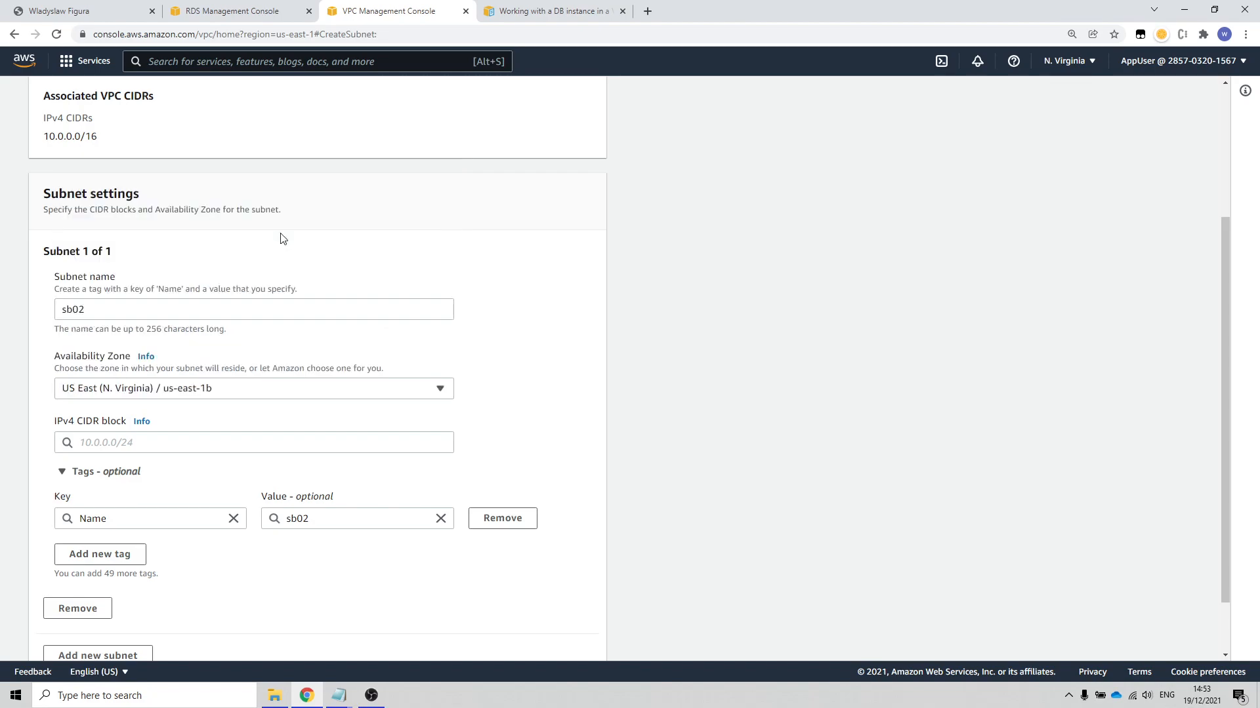
# Step: Set the IPv4 CIDR block of sb02 to 10.0.1.0/24 and create the subnet
pyautogui.click(151, 441)
pyautogui.write('10.0')
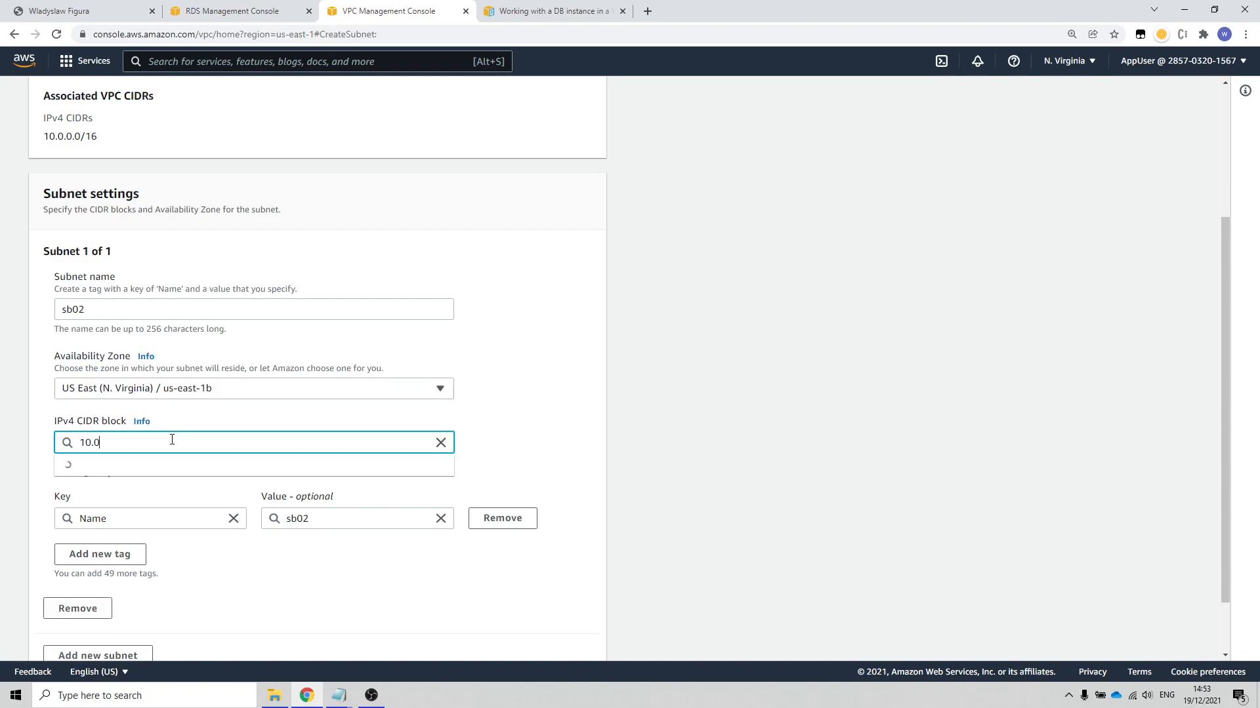
pyautogui.write('.1.0.')
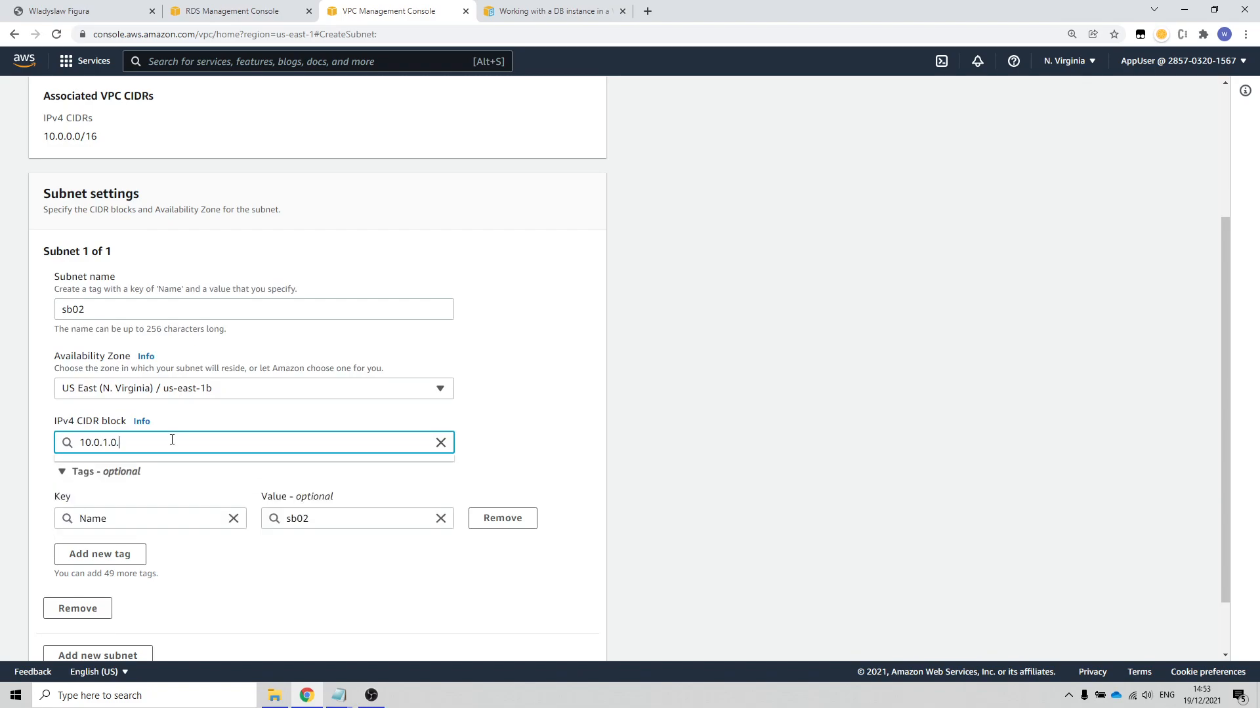
pyautogui.press('BackSpace')
pyautogui.write('/24')
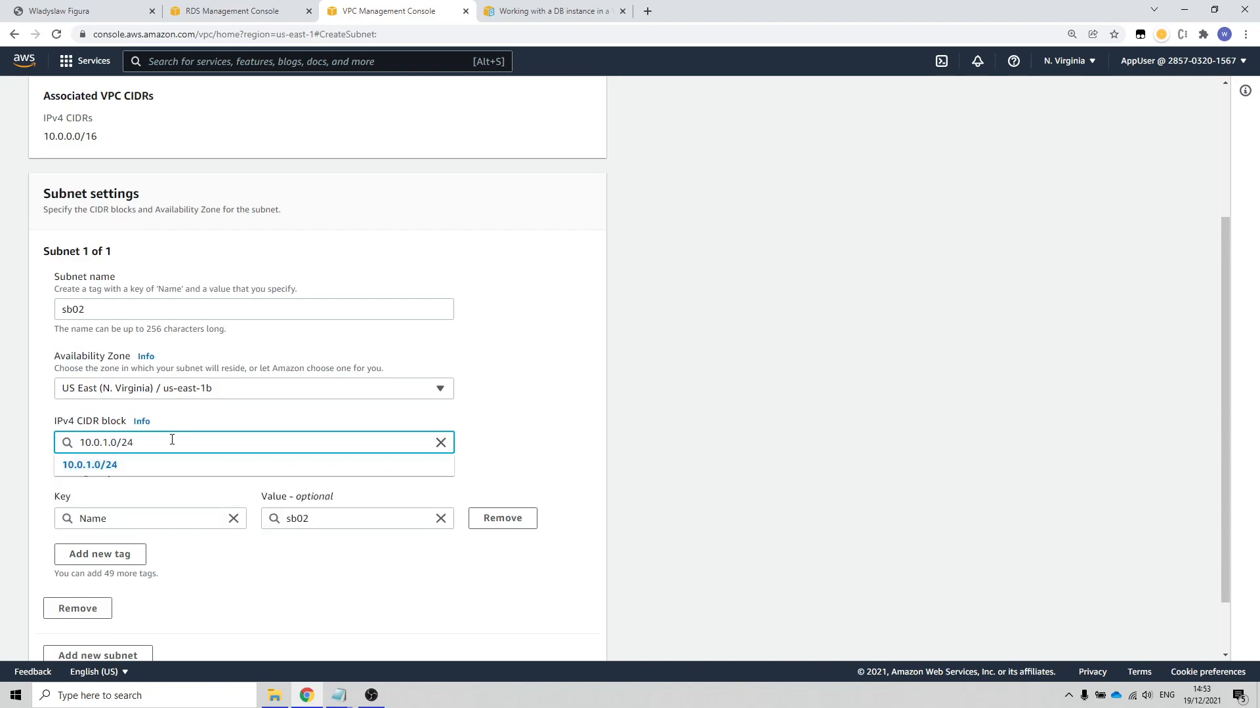
pyautogui.click(477, 575)
pyautogui.scroll(-1, 443, 571)
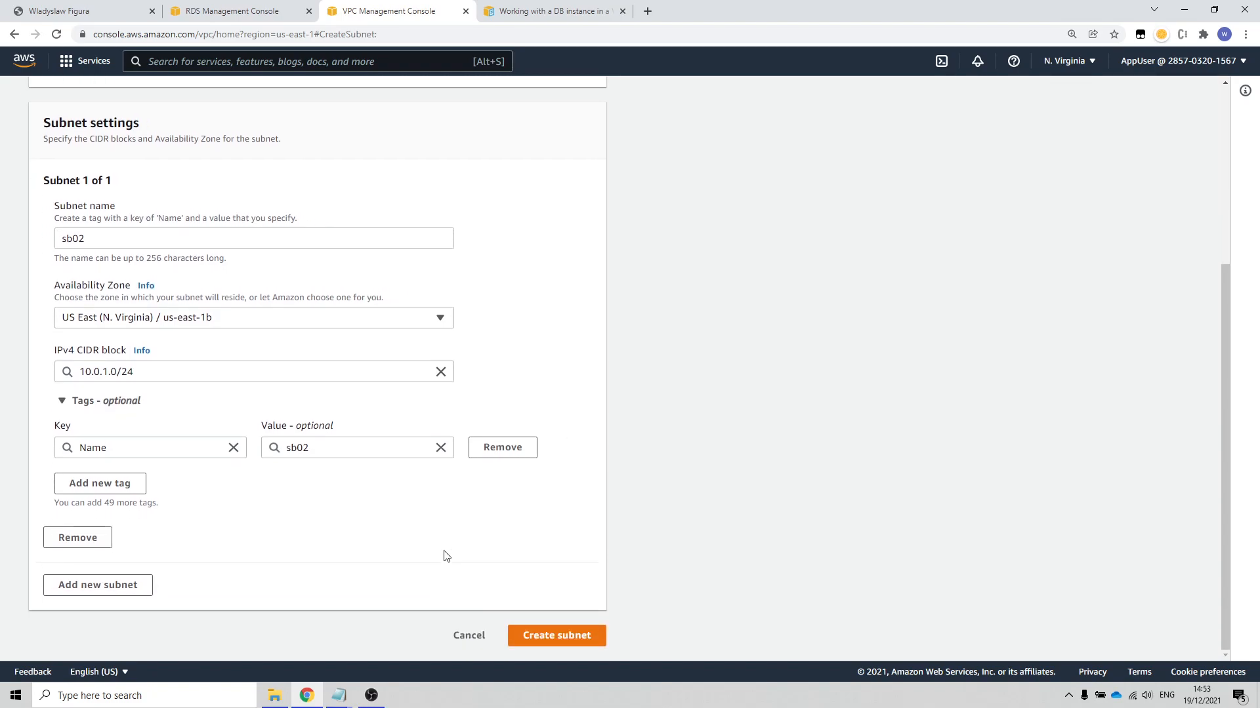
pyautogui.click(556, 636)
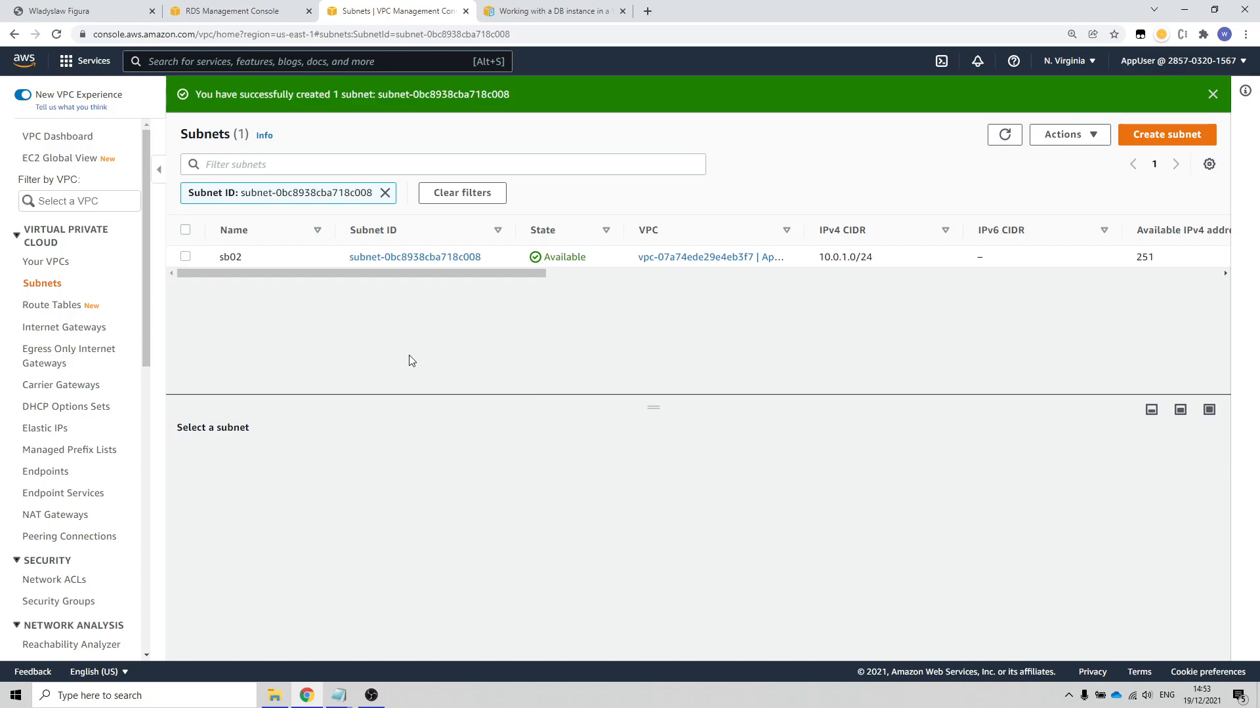
# Step: Remove the subnet ID filter from the list and associate subnet sb01 with the route table AppRouteTable
pyautogui.click(385, 194)
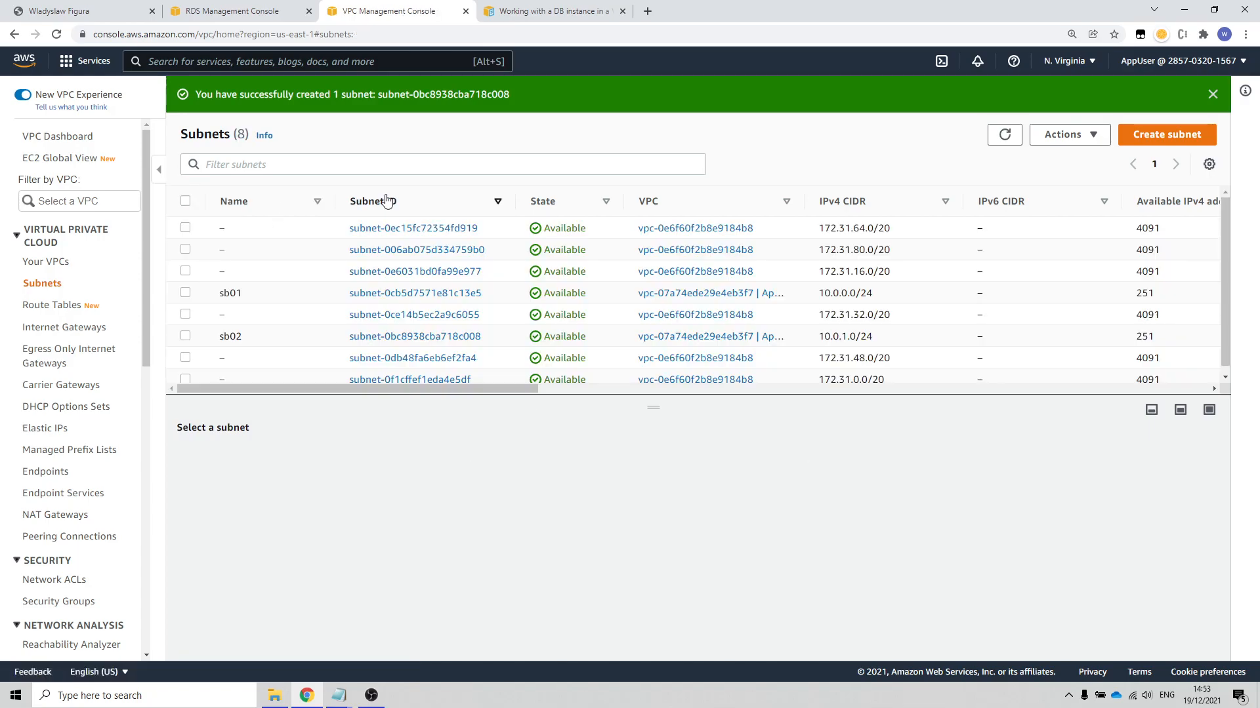
pyautogui.click(410, 295)
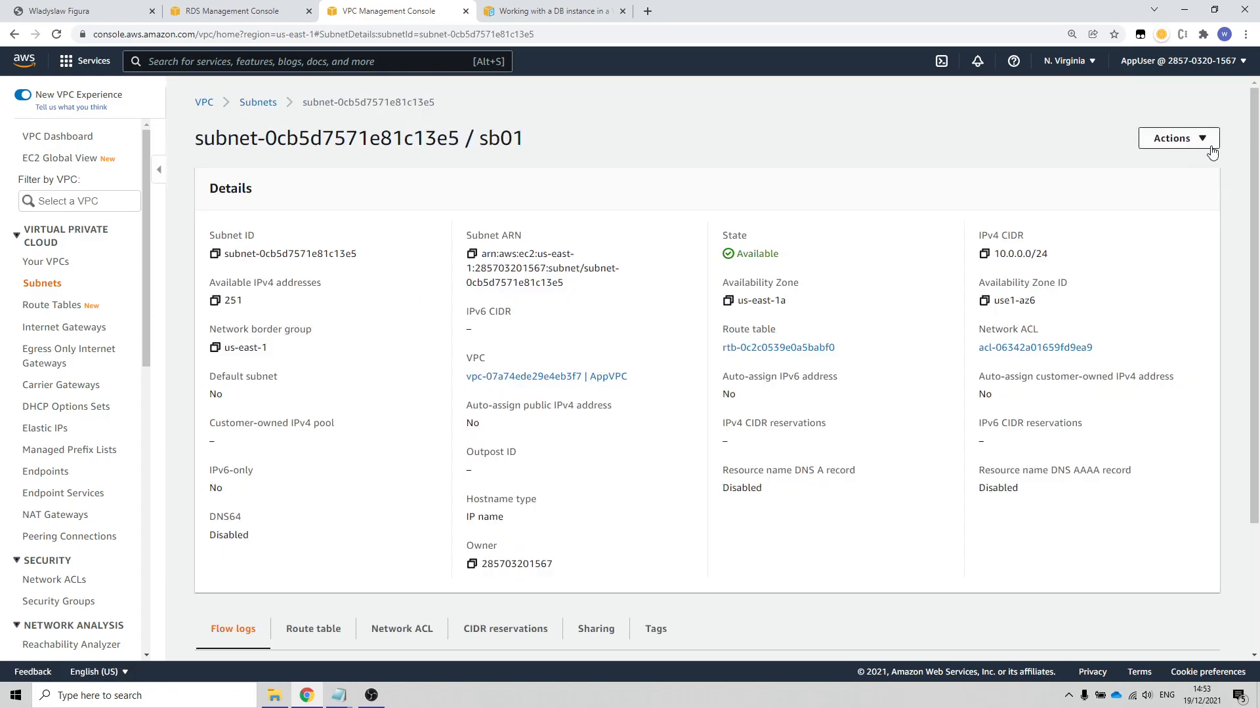
pyautogui.click(1209, 142)
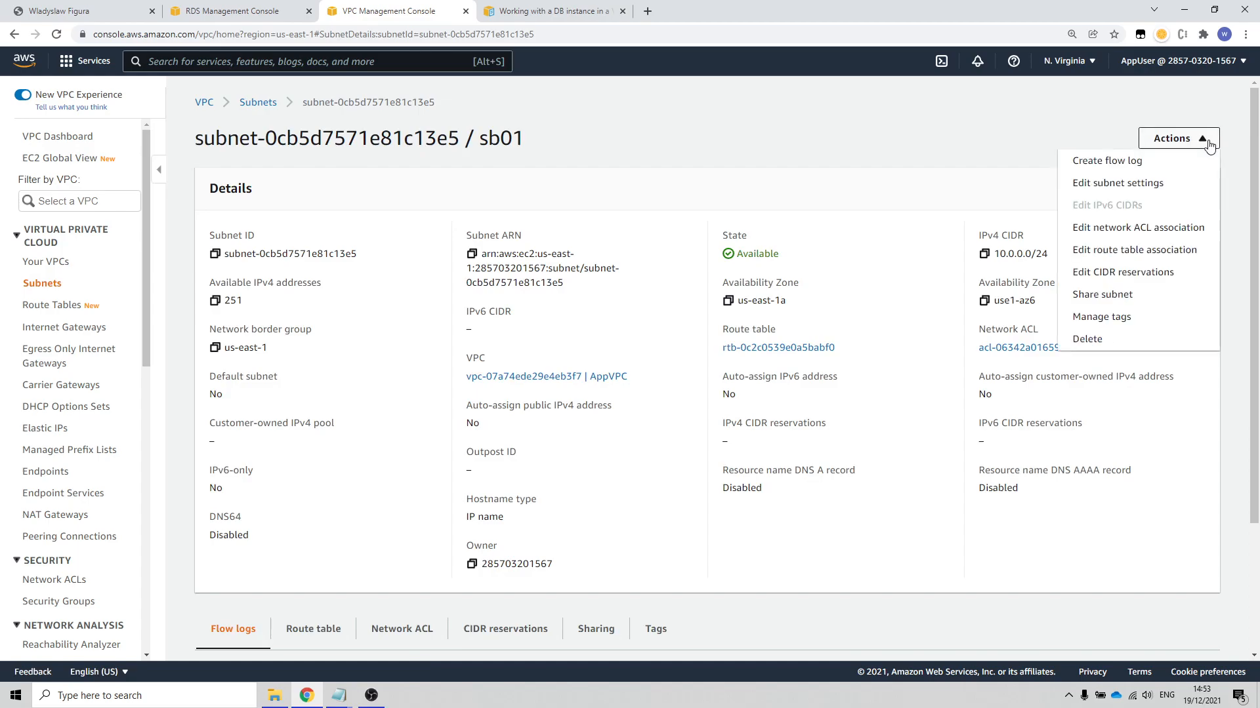
pyautogui.click(1140, 253)
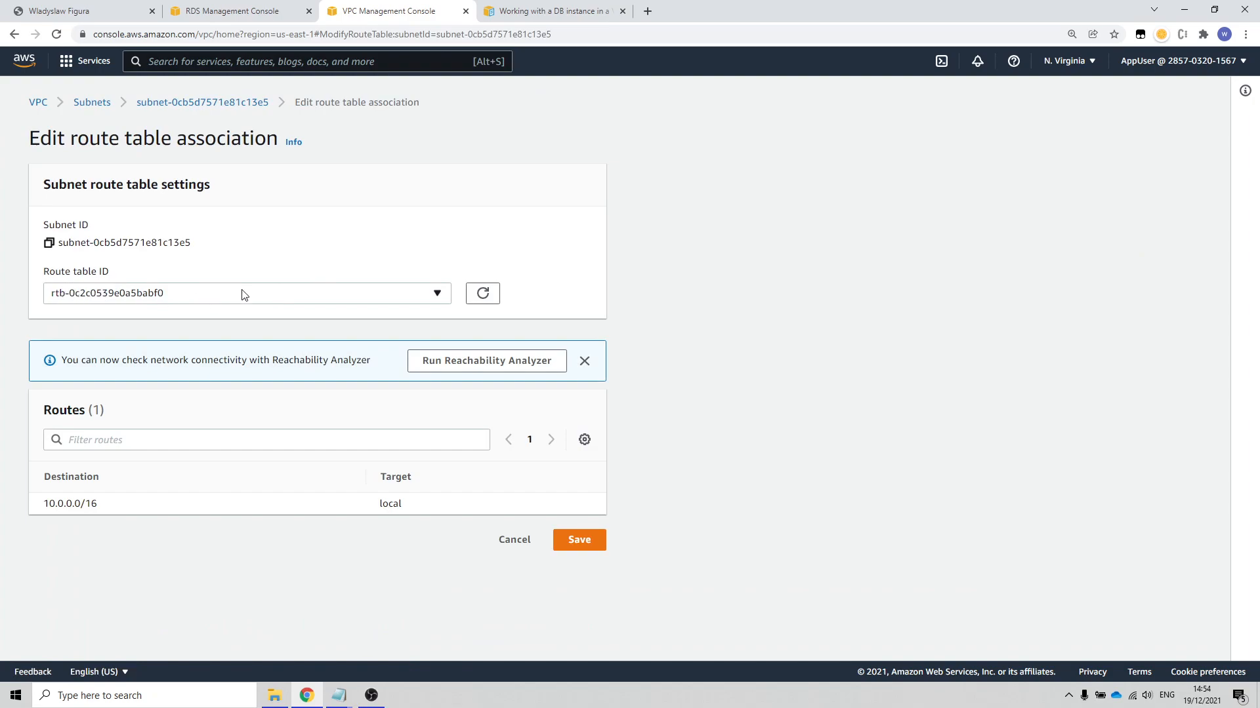
pyautogui.click(312, 293)
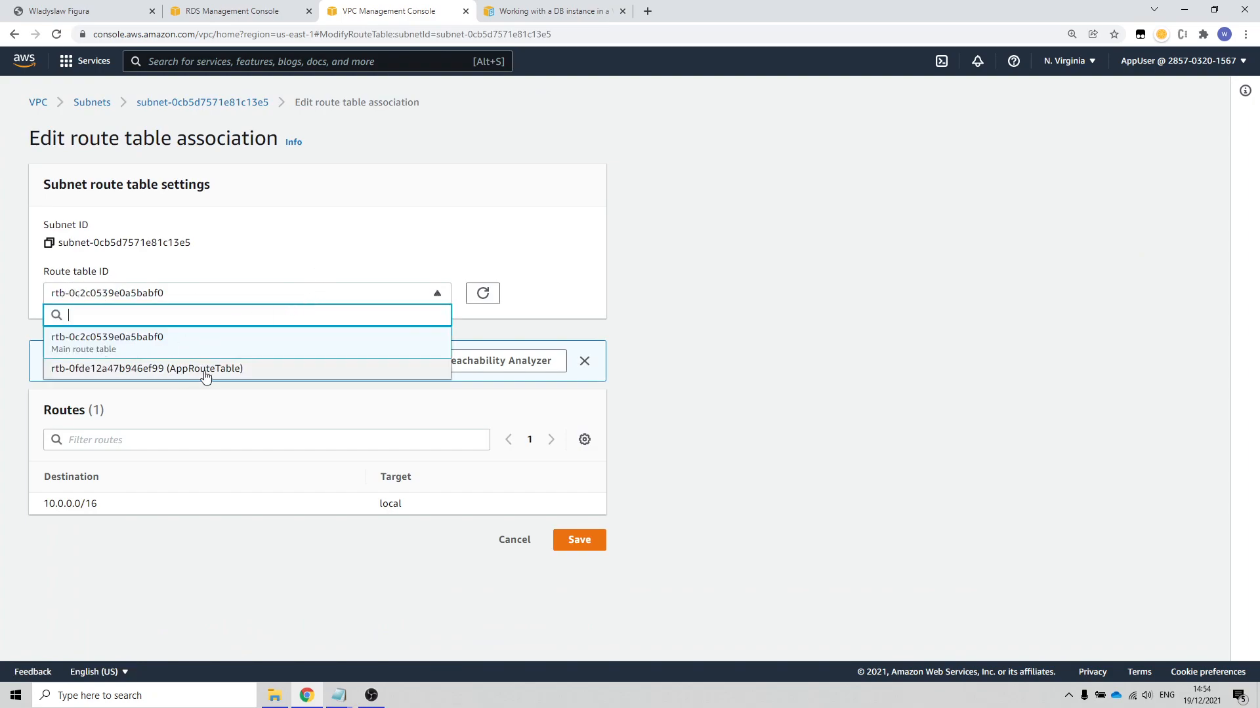
pyautogui.click(284, 374)
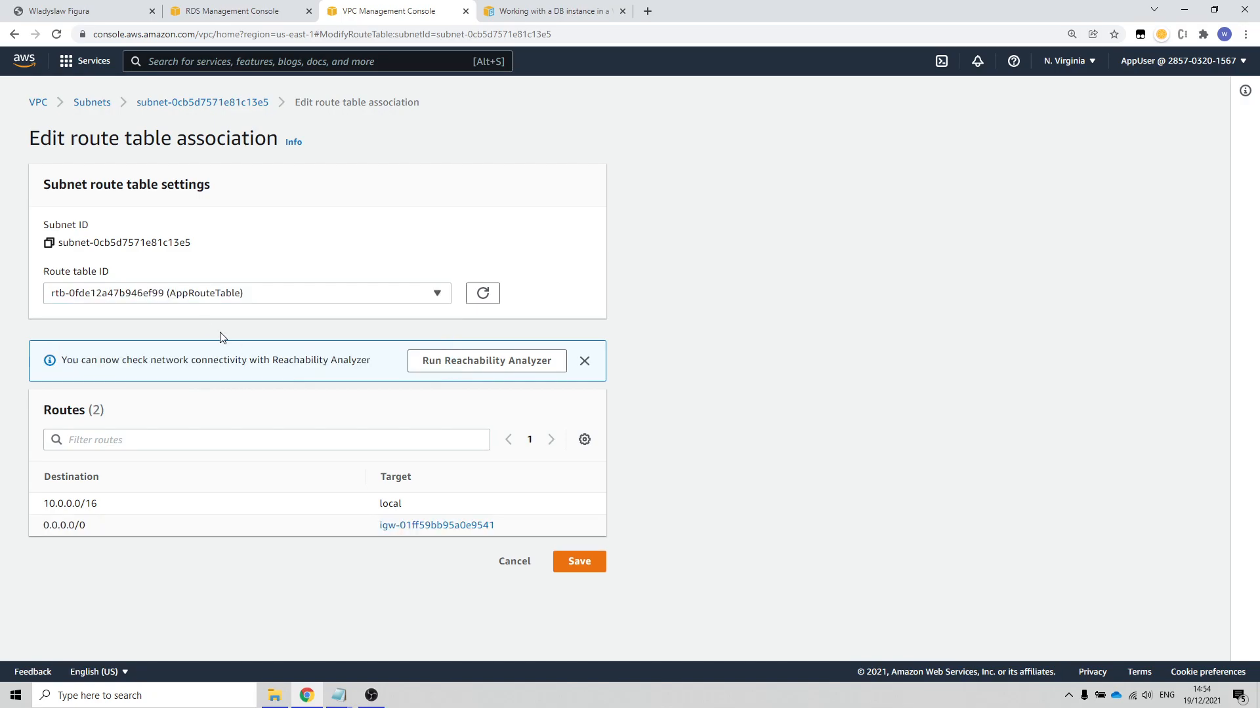
pyautogui.click(584, 562)
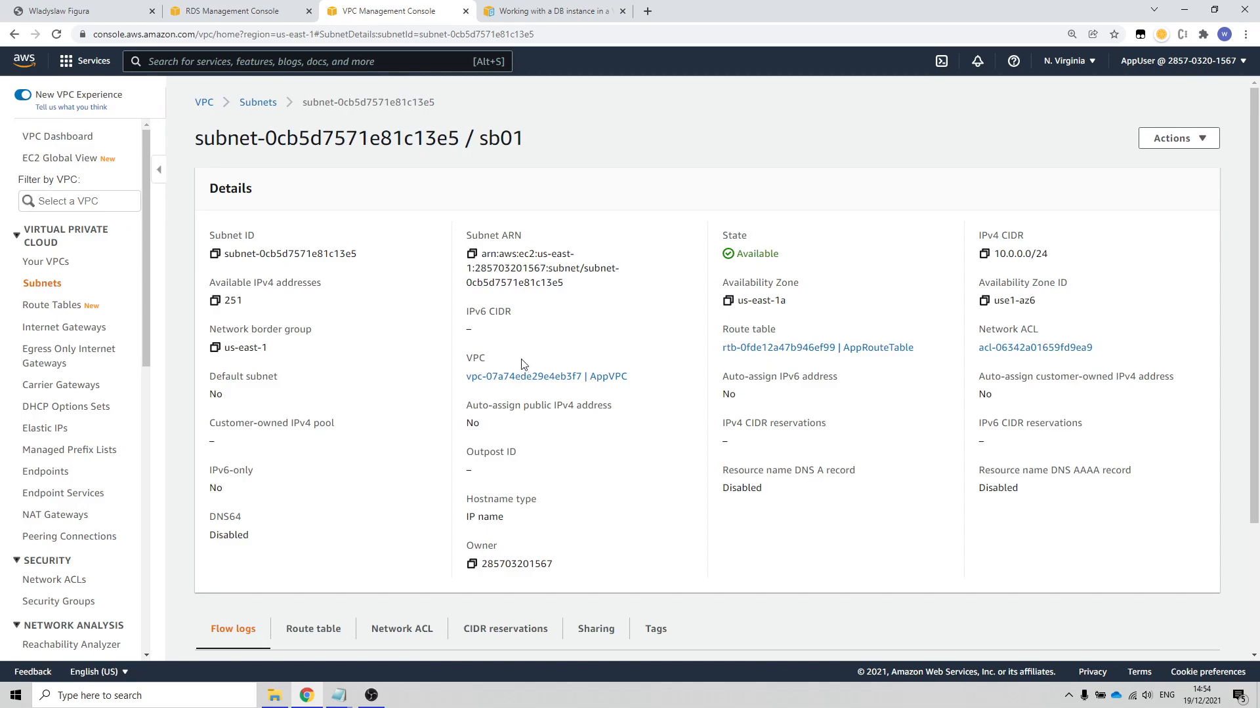
pyautogui.scroll(-1, 353, 397)
pyautogui.scroll(1, 402, 388)
# Step: Associate subnet sb02 with the route table AppRouteTable
pyautogui.click(41, 283)
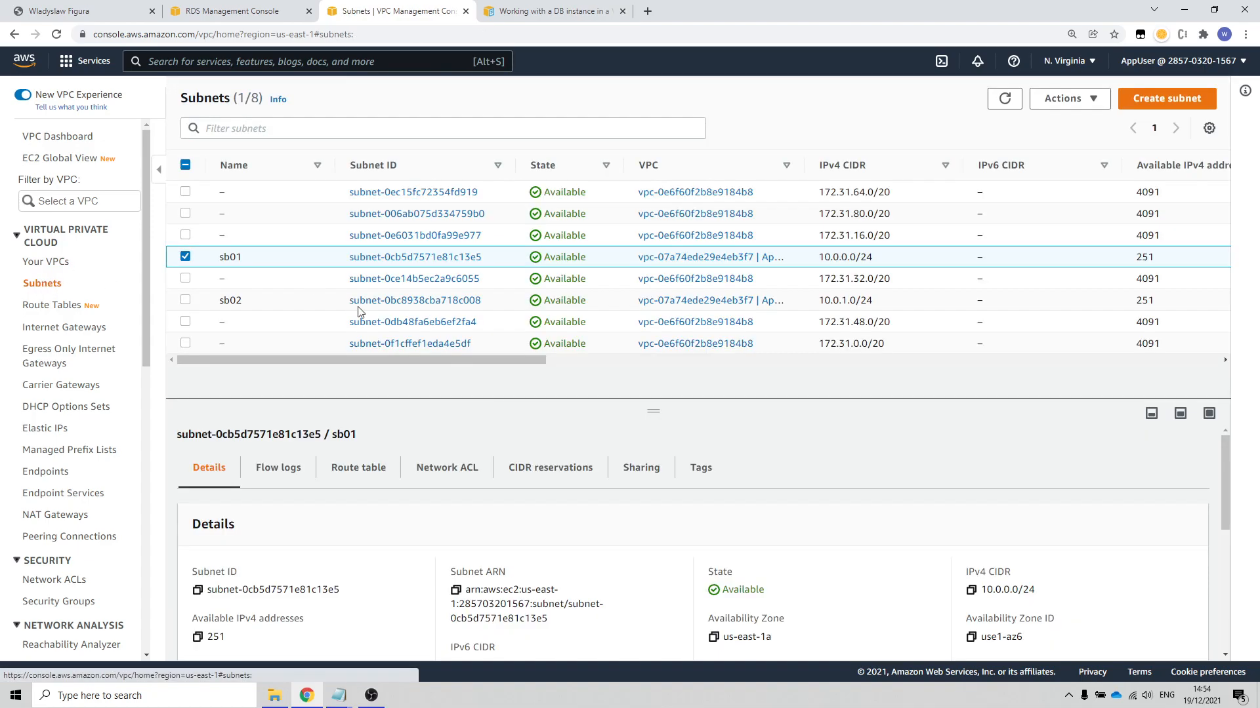
pyautogui.click(423, 300)
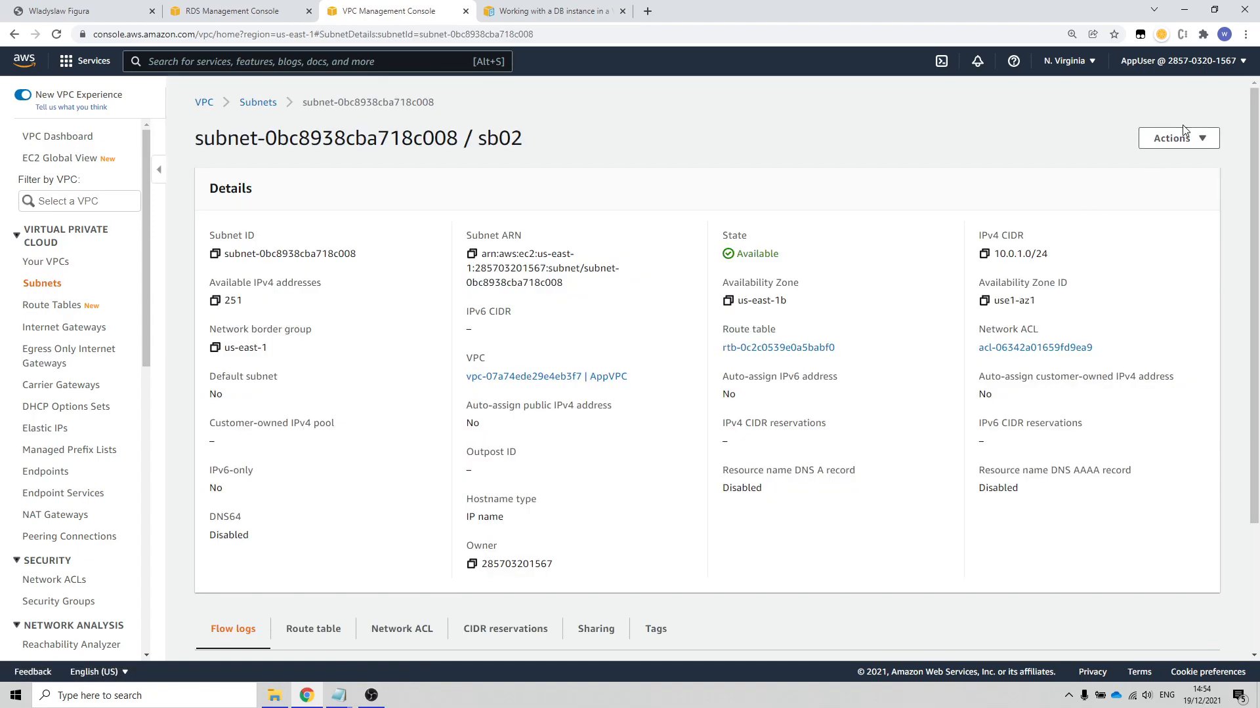
pyautogui.click(1199, 136)
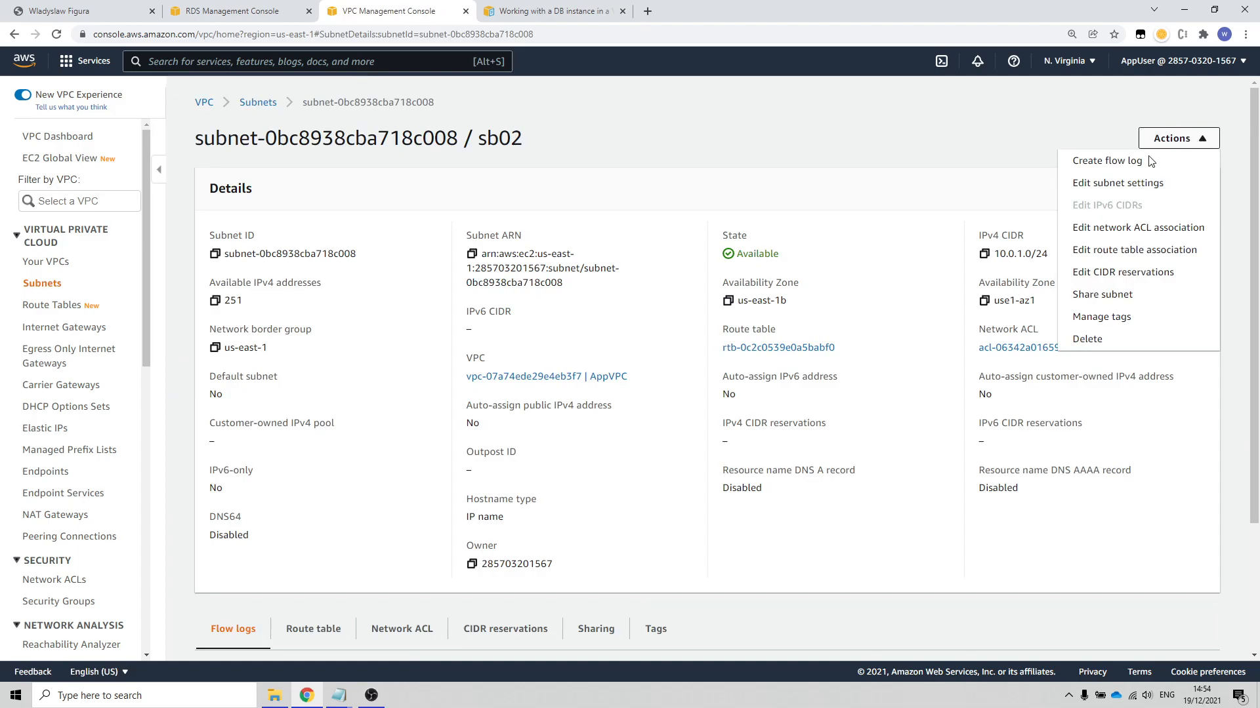
pyautogui.click(1132, 250)
pyautogui.click(263, 306)
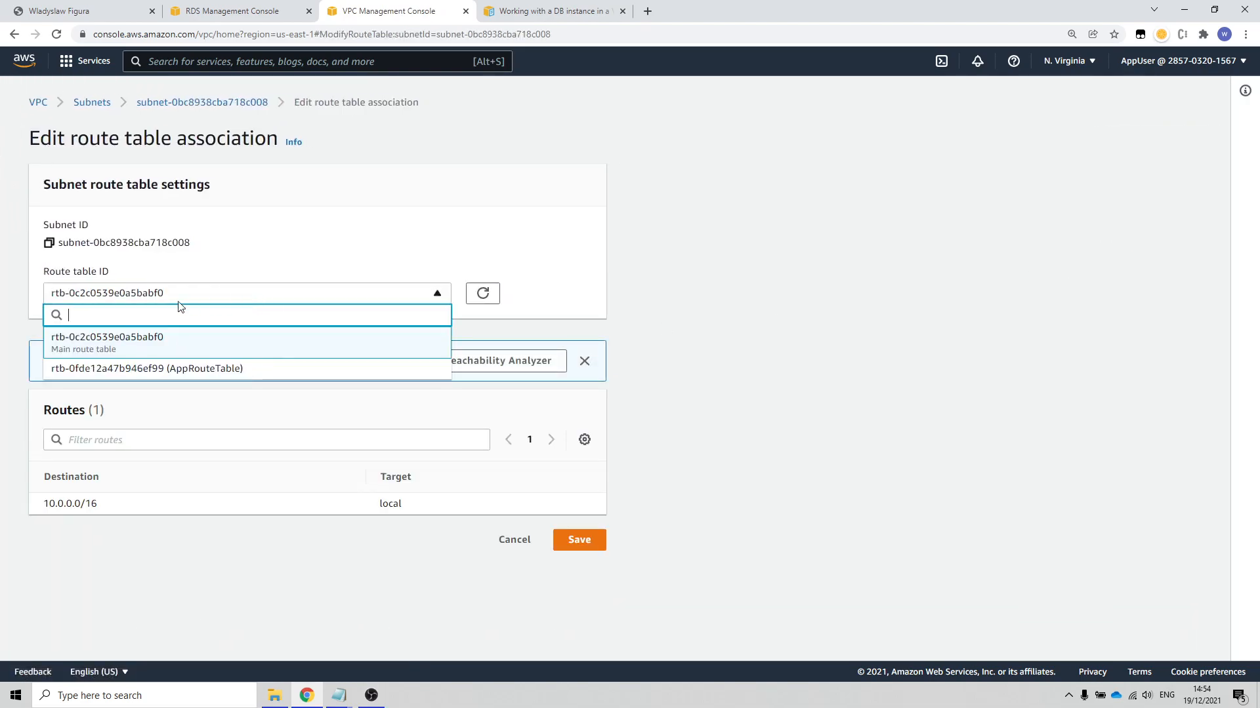
pyautogui.click(233, 369)
pyautogui.click(577, 561)
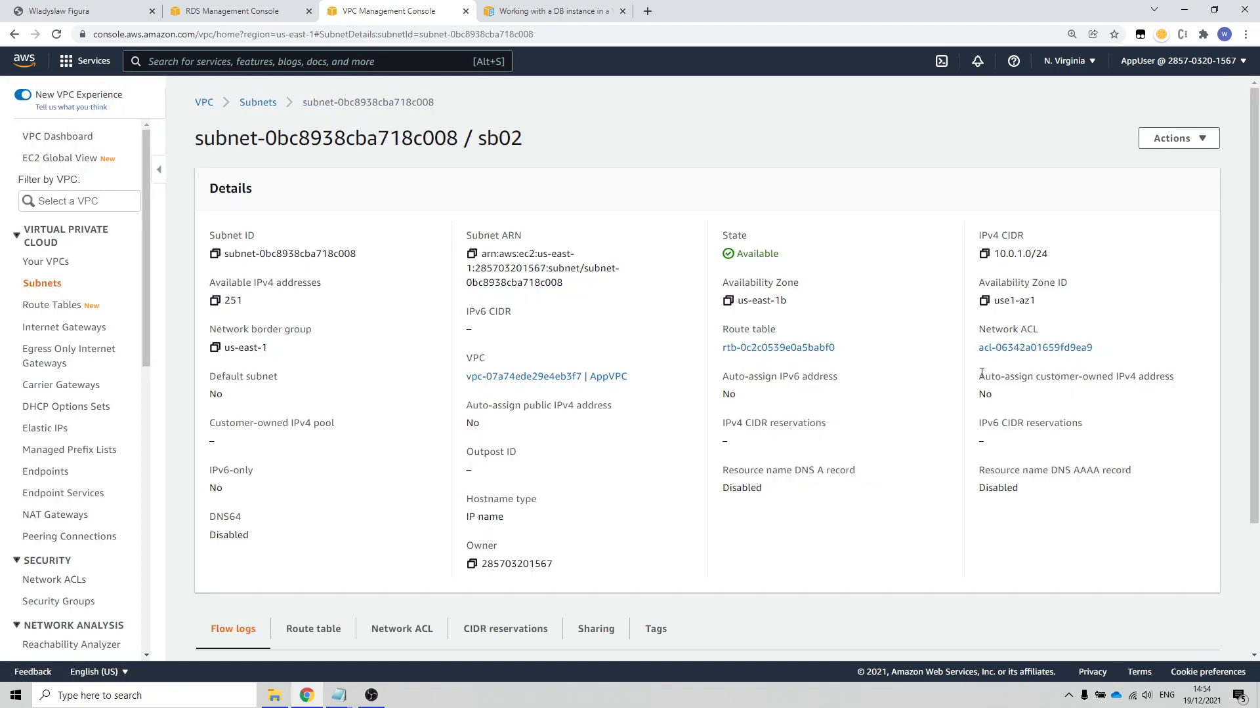
pyautogui.scroll(-3, 720, 423)
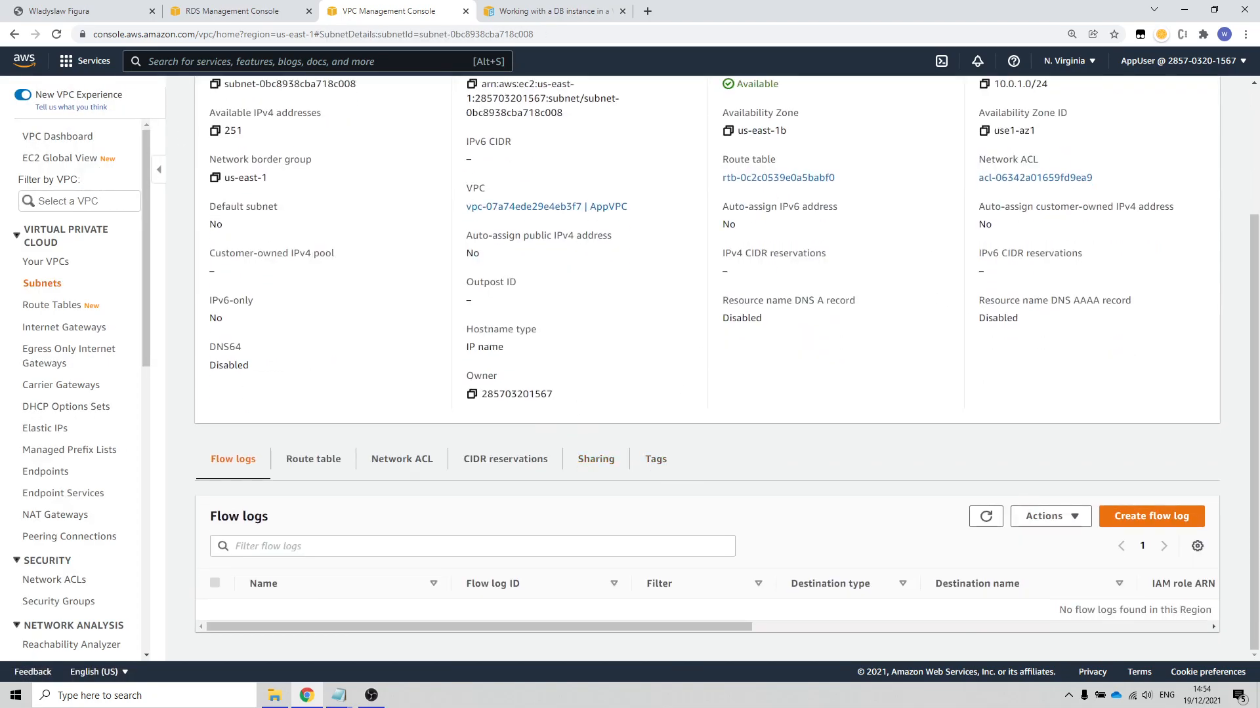
# Step: Review the RDS User Guide tips on DNS attributes and DB subnet groups for a DB instance in a VPC
pyautogui.hotkey('ctrl', 'Tab')
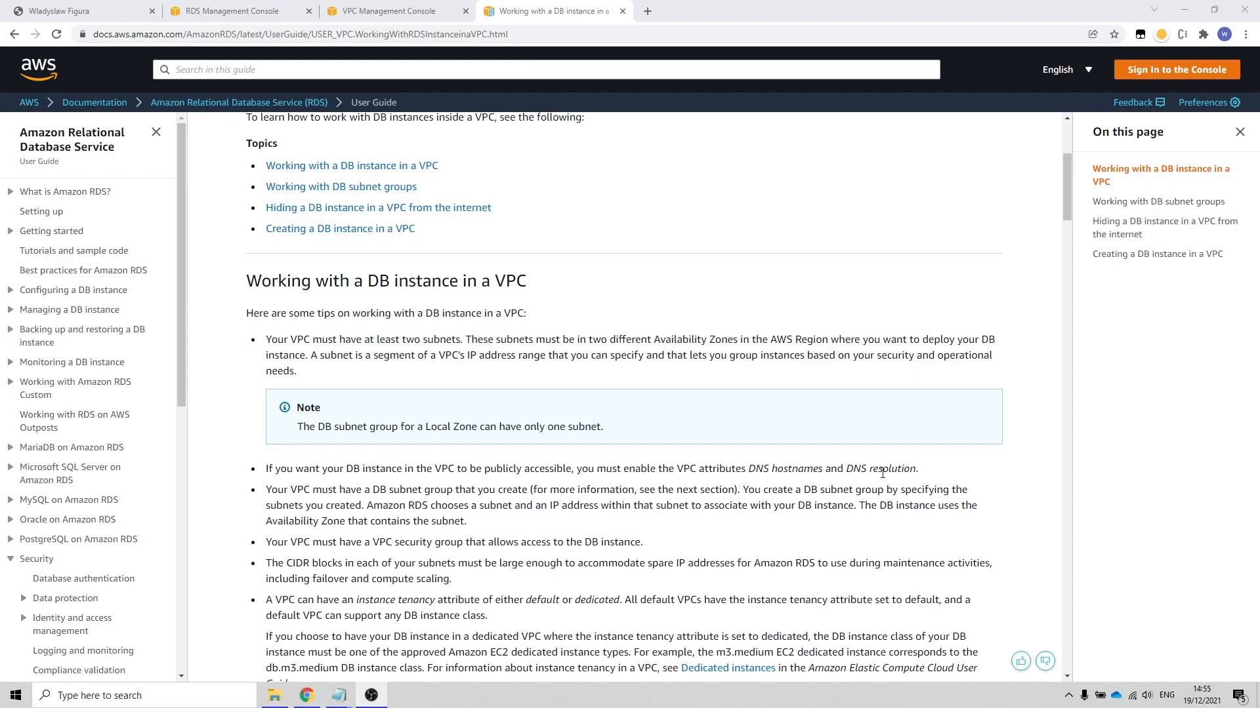
pyautogui.click(291, 72)
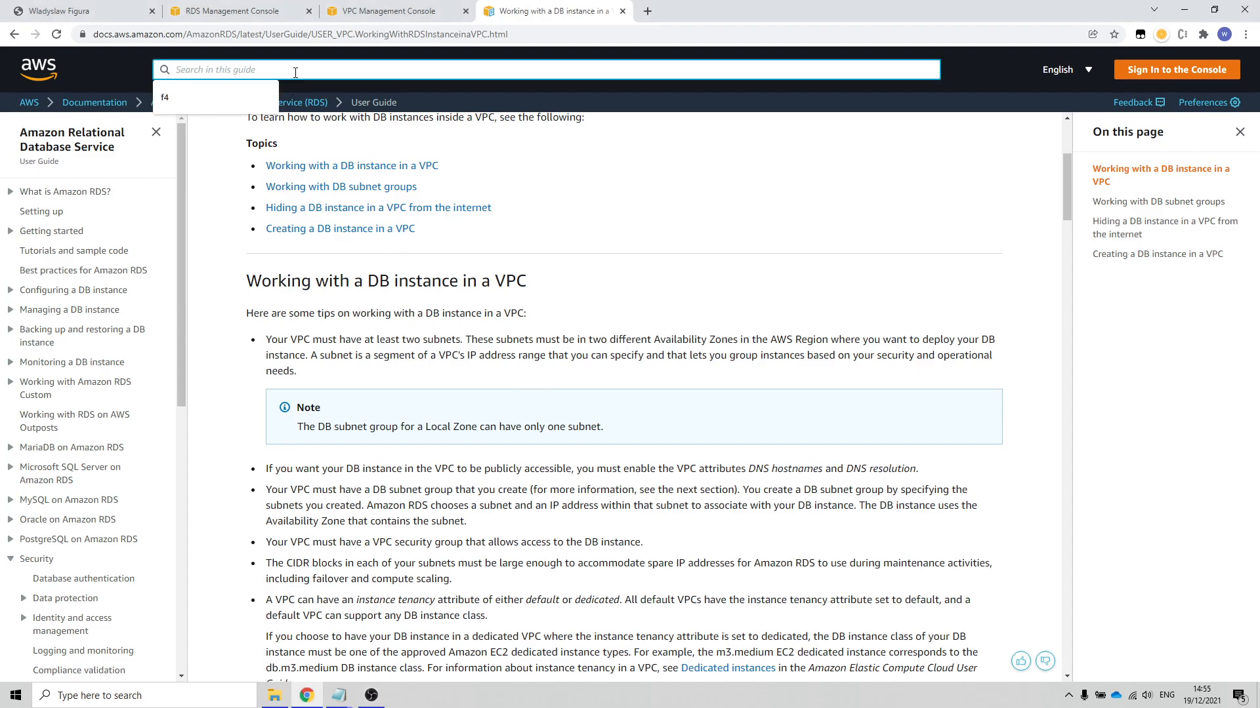
pyautogui.write('vpc')
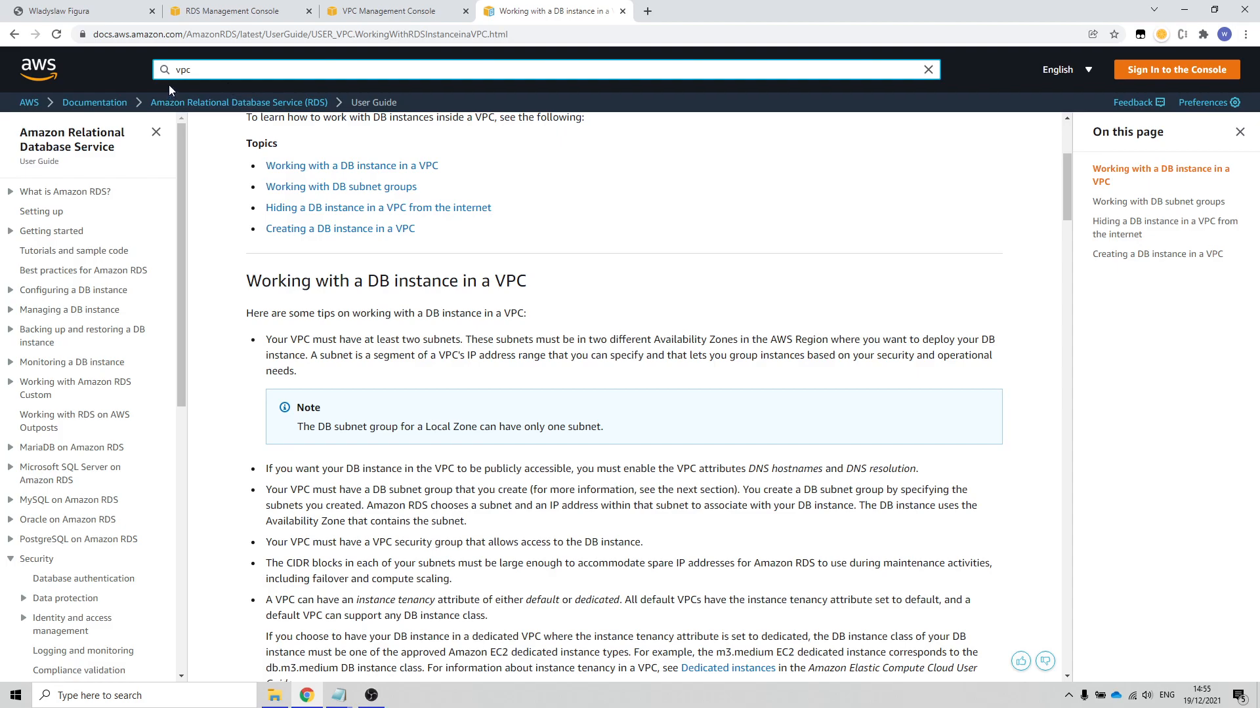
pyautogui.scroll(4, 323, 151)
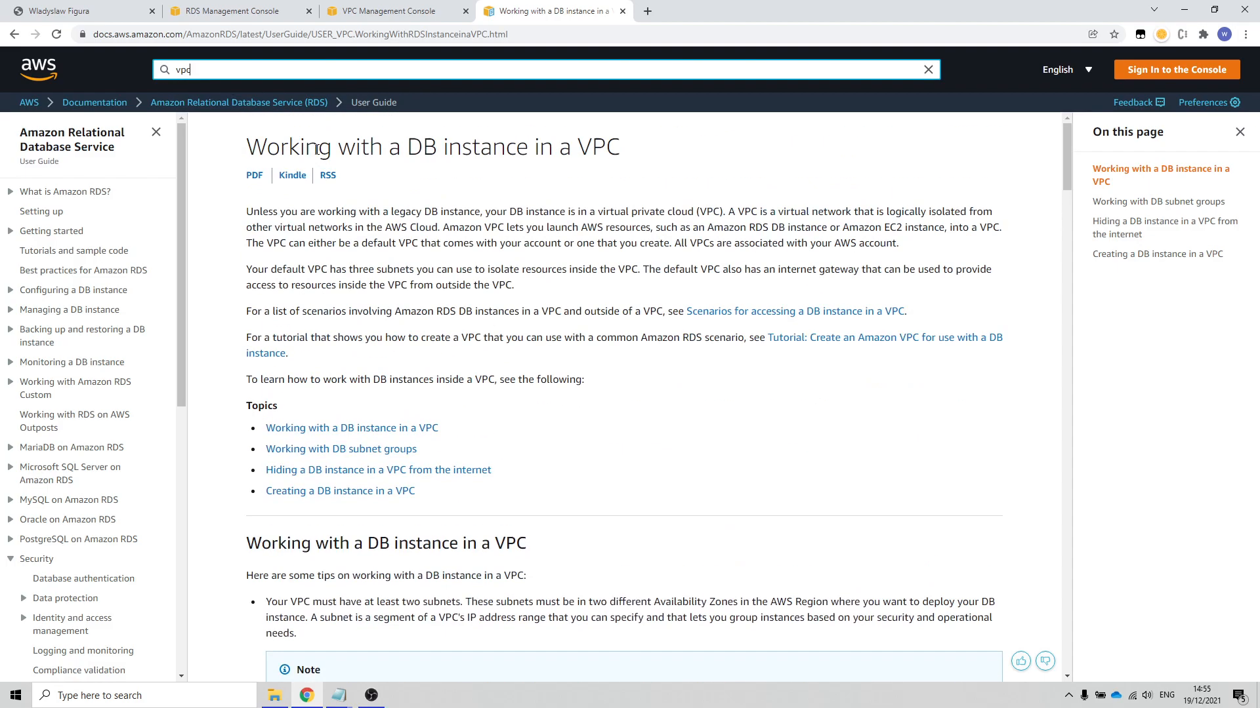
# Step: Return to the VPC console and check the DNS hostnames and DNS resolution settings of AppVPC
pyautogui.click(376, 13)
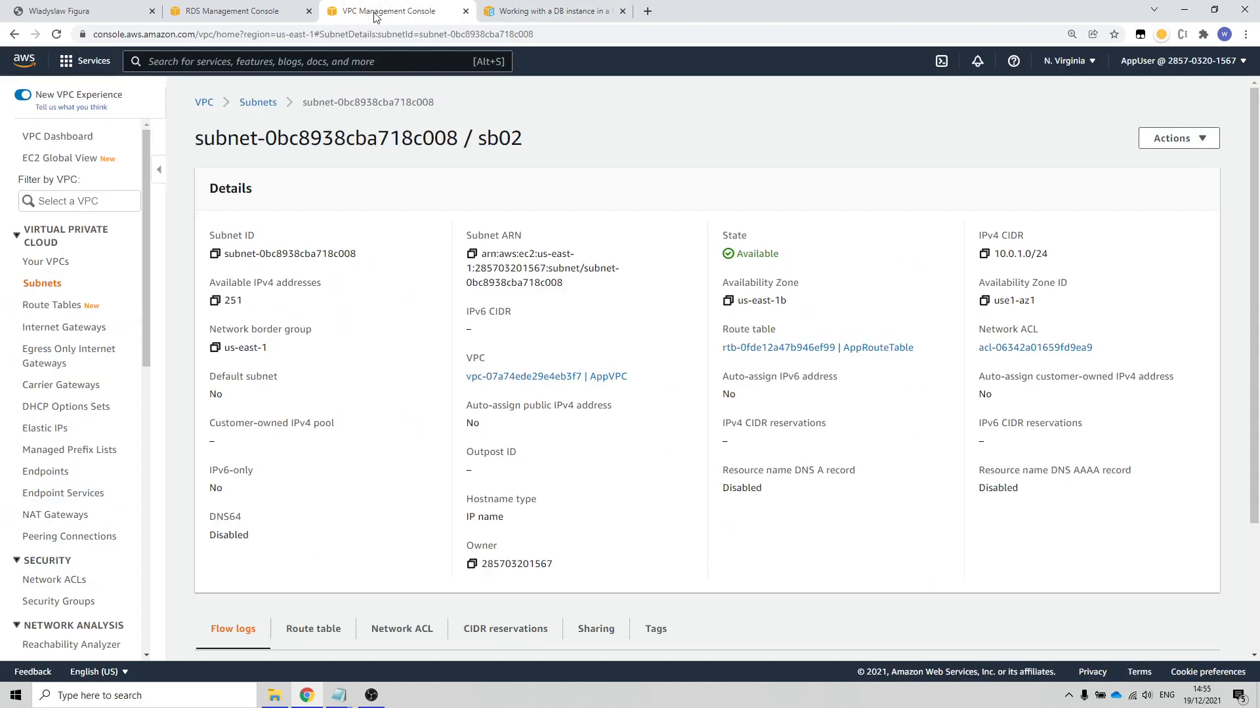
pyautogui.click(286, 60)
pyautogui.write('vpc')
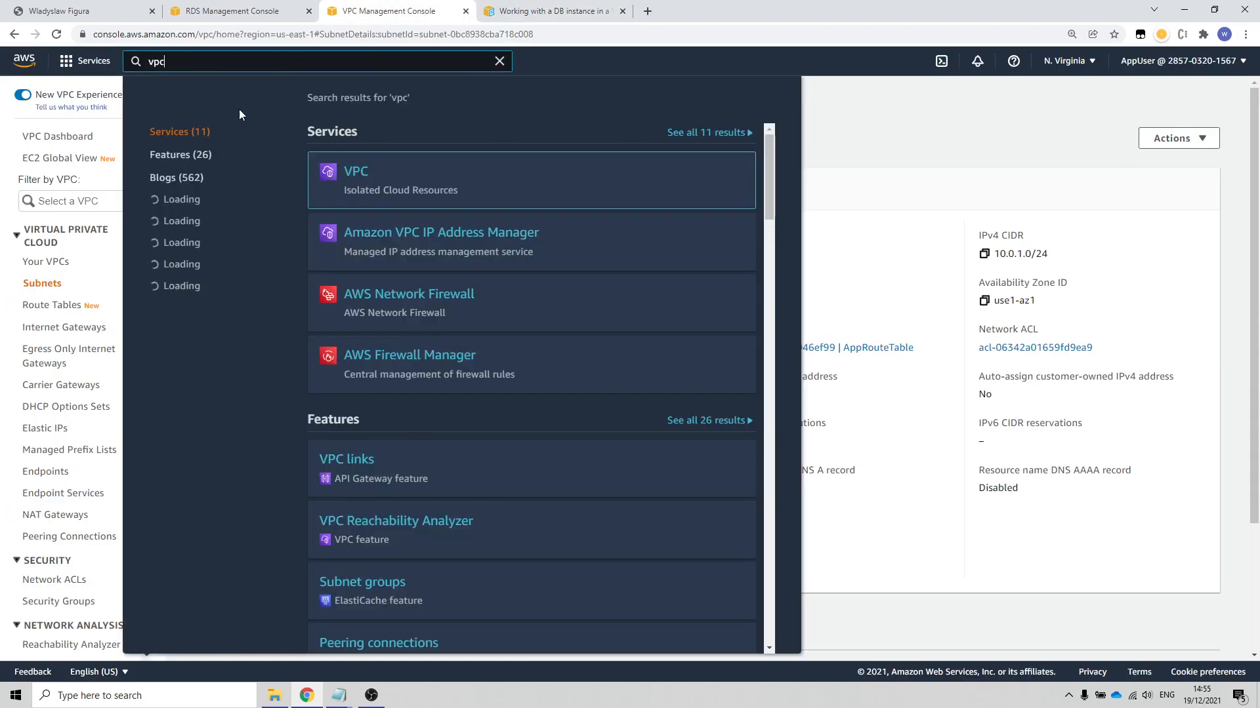
pyautogui.click(367, 171)
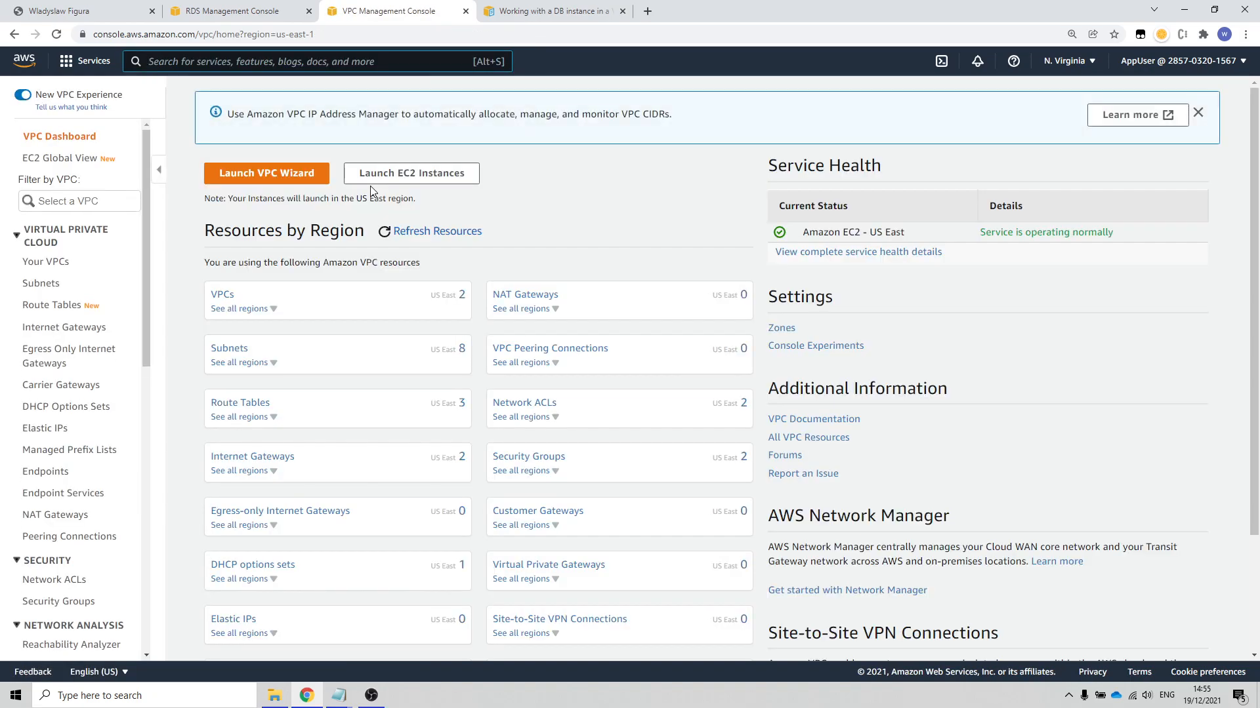
pyautogui.click(222, 296)
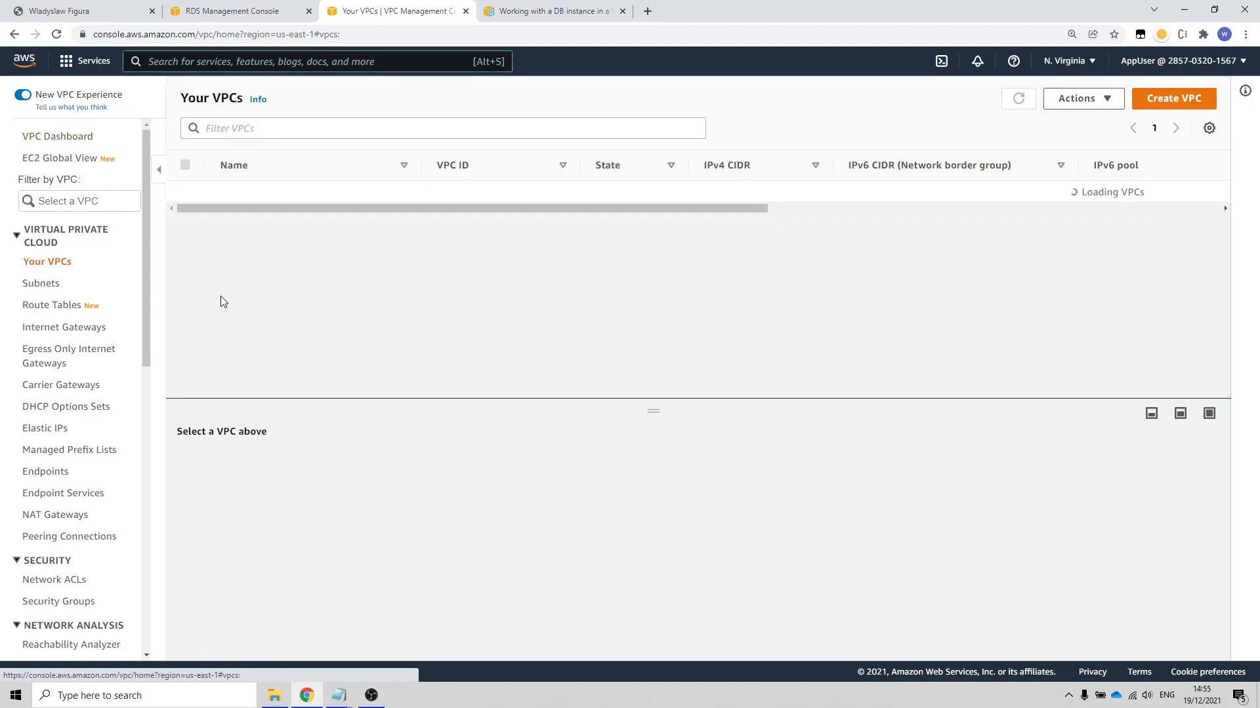
pyautogui.click(478, 215)
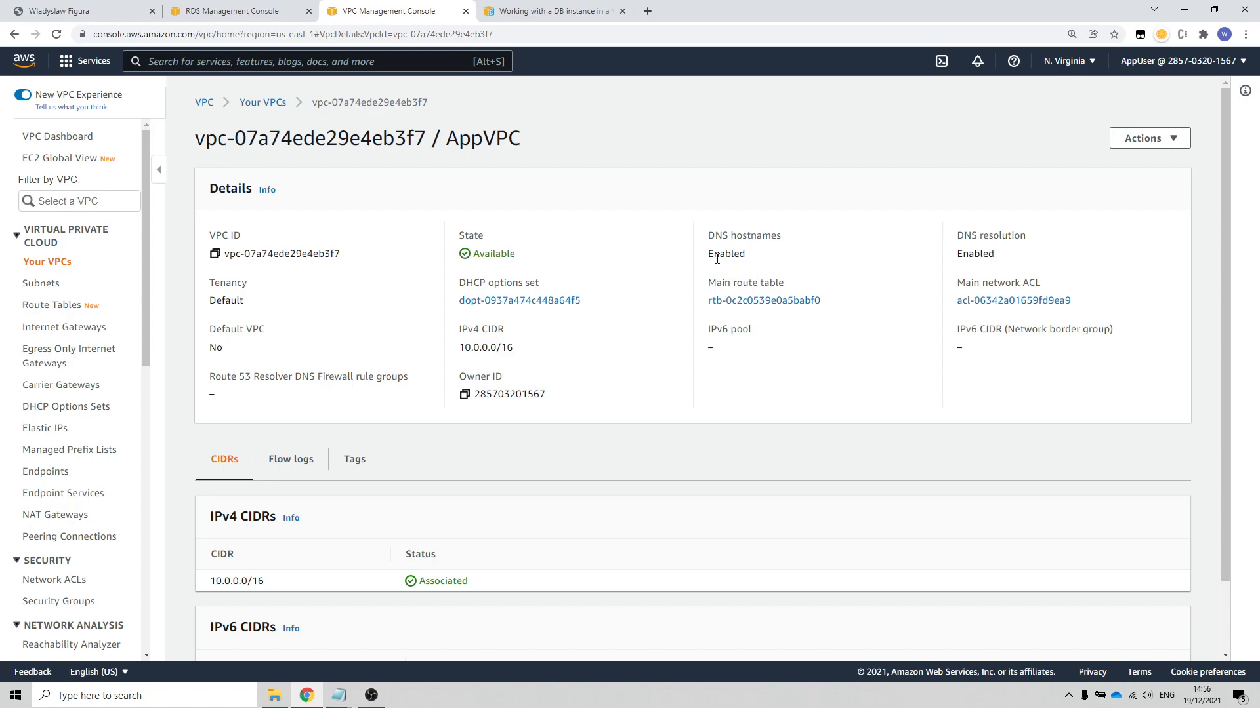
pyautogui.click(1173, 138)
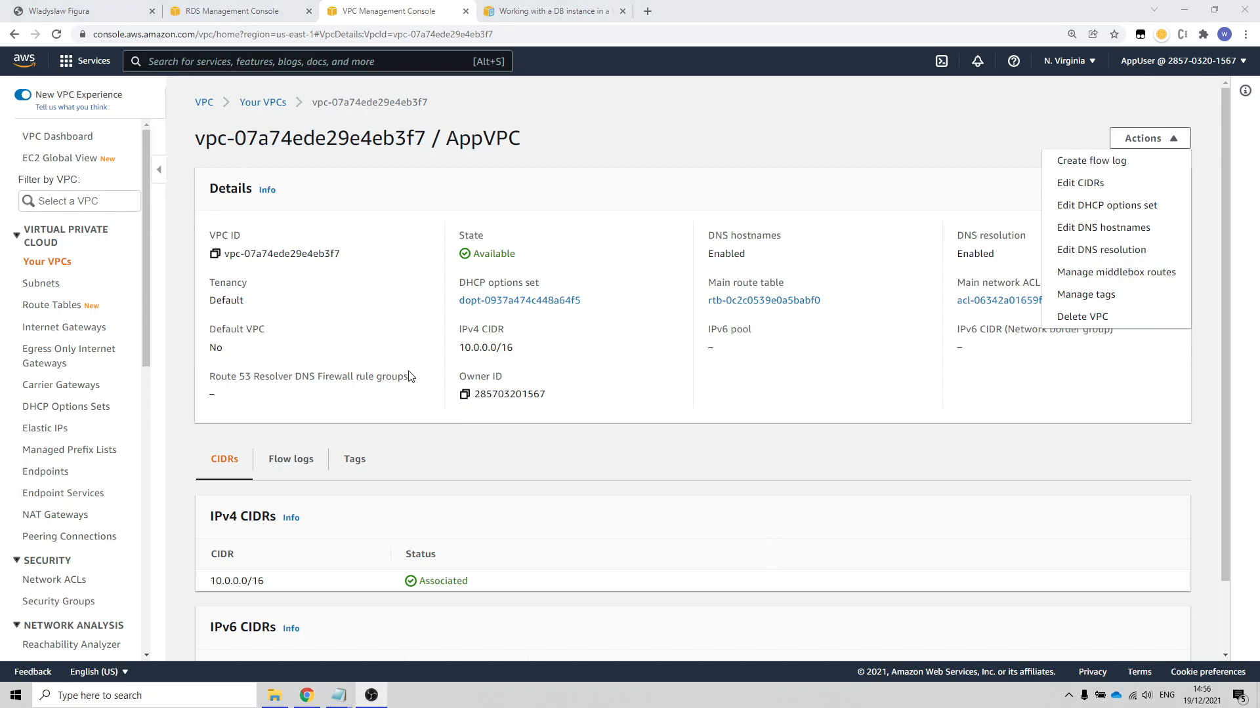
# Step: Go to the subnet groups in the RDS console and start creating a DB subnet group
pyautogui.click(221, 60)
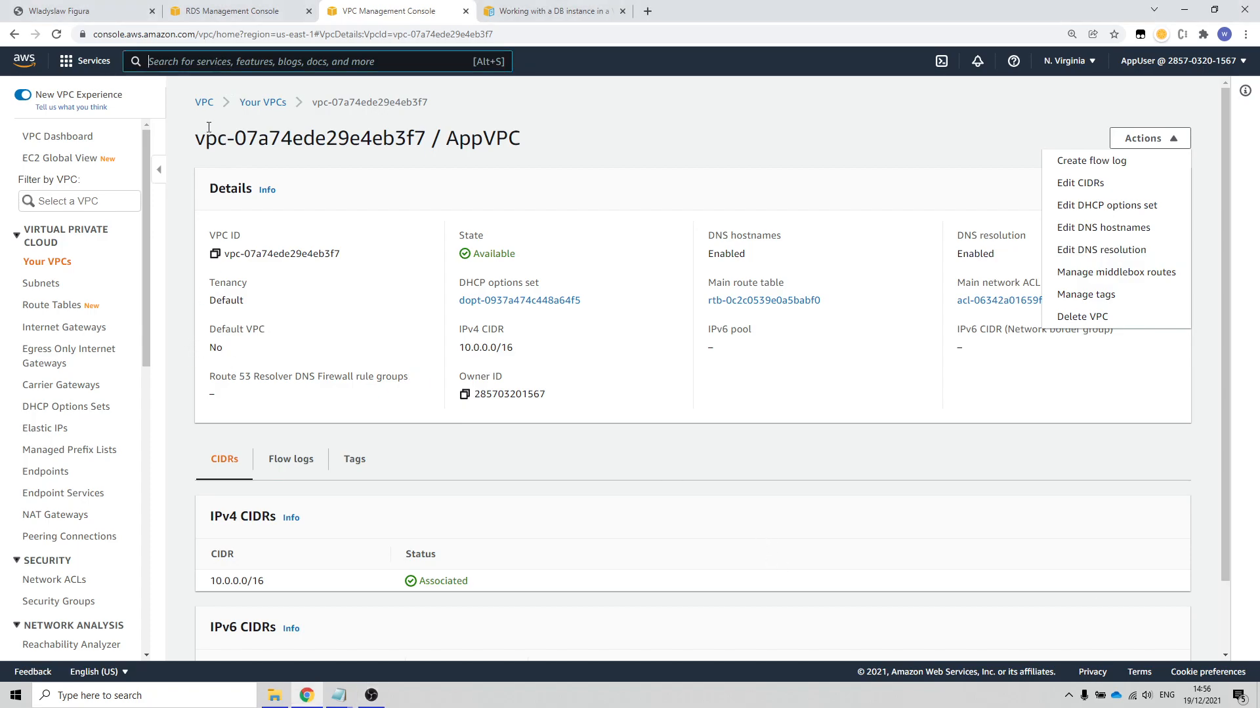
pyautogui.write('rds')
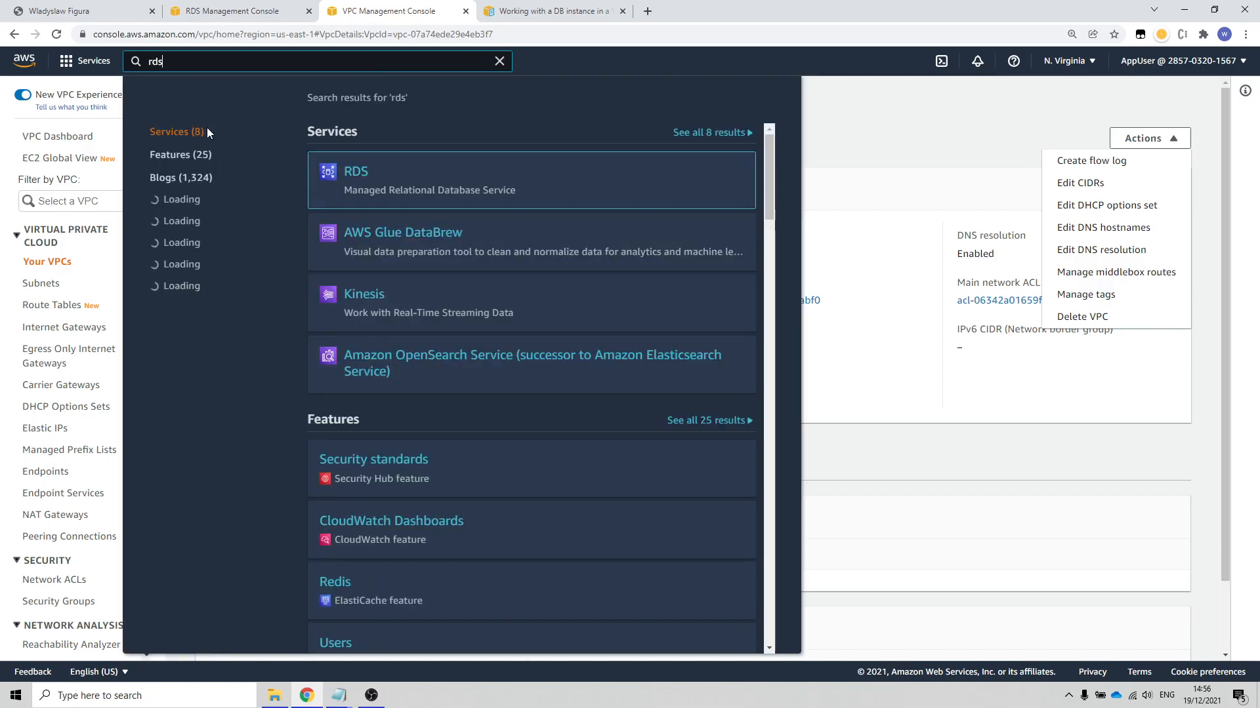
pyautogui.click(355, 173)
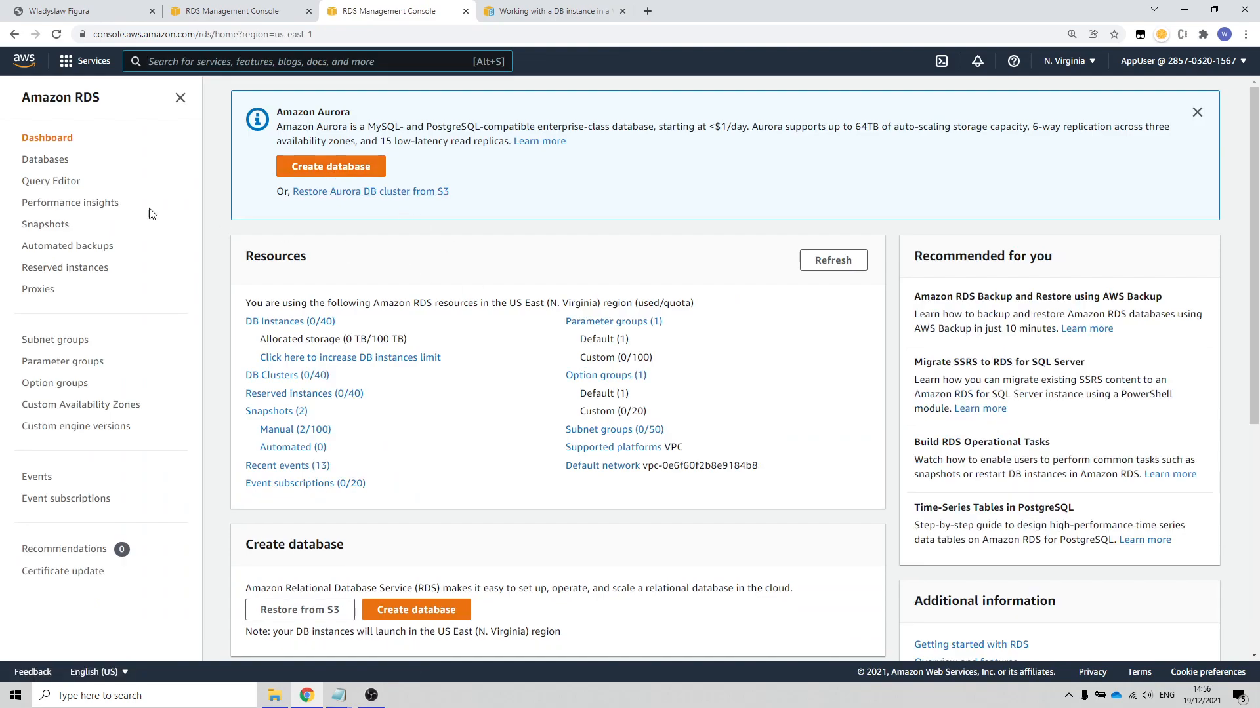
pyautogui.click(37, 341)
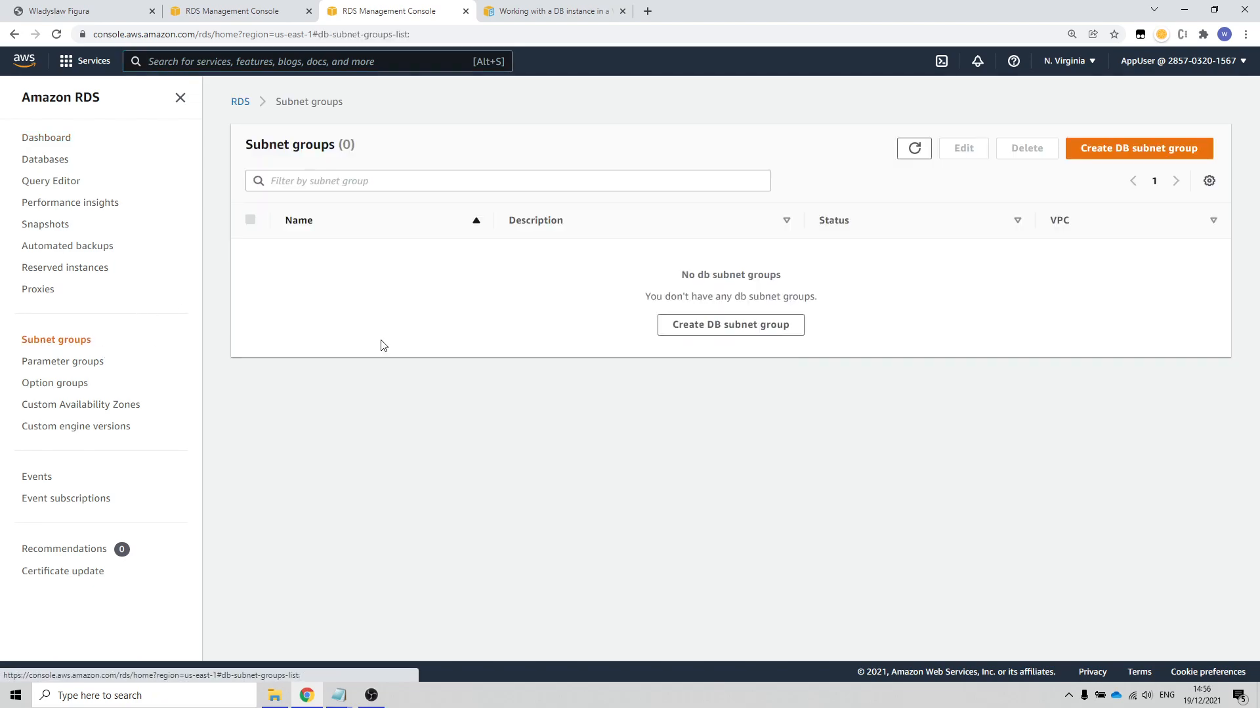
pyautogui.click(1132, 158)
# Step: Name the subnet group SubnetGroup01, describe it as Backend, and assign it to AppVPC
pyautogui.click(313, 287)
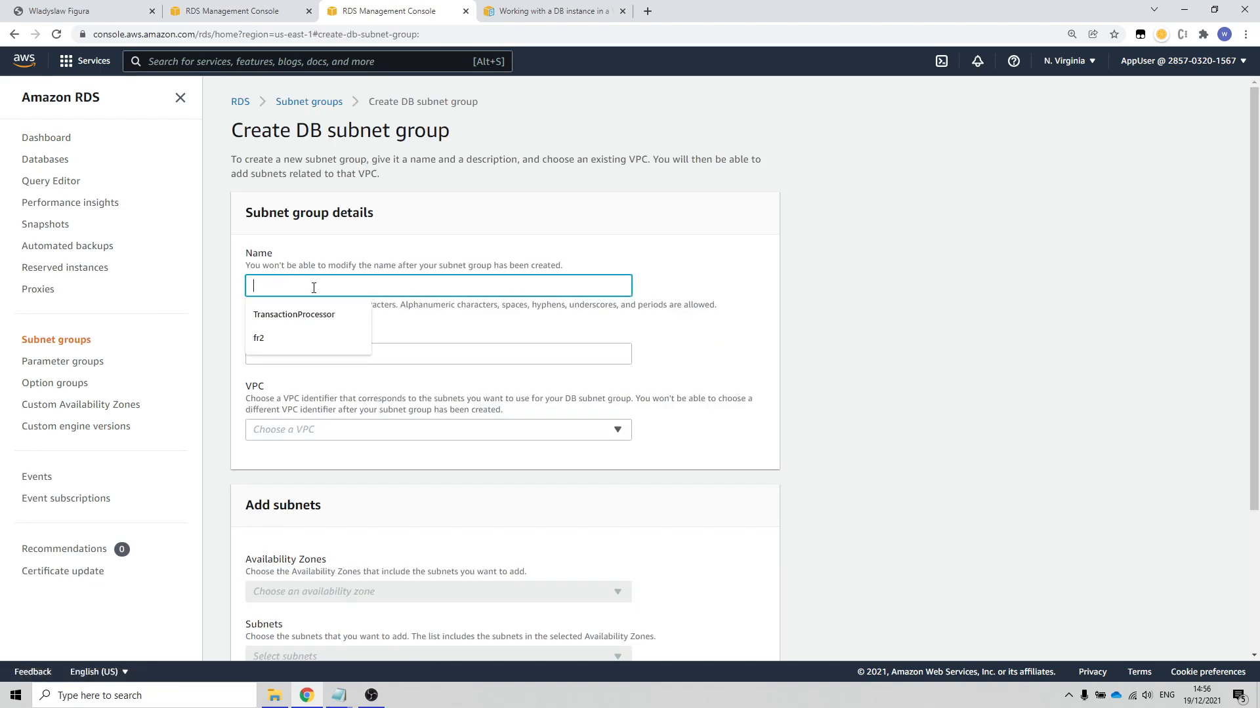
pyautogui.write('Subn')
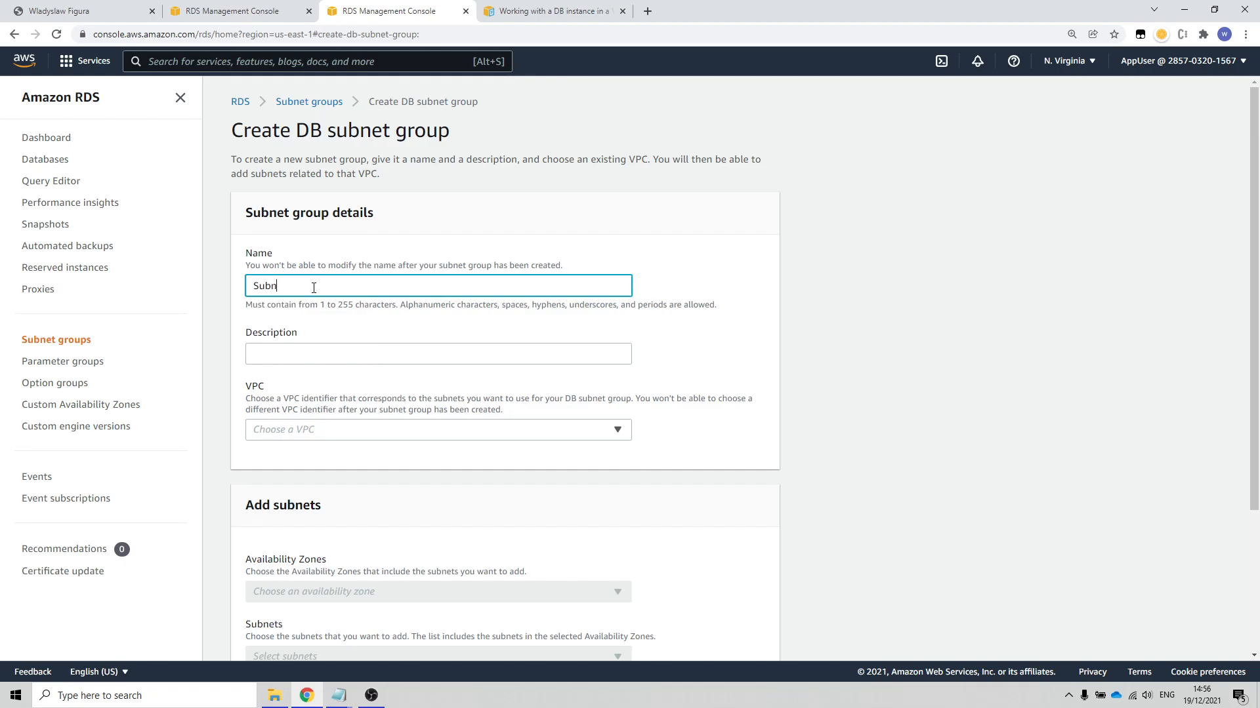
pyautogui.write('erGroup01')
pyautogui.click(327, 353)
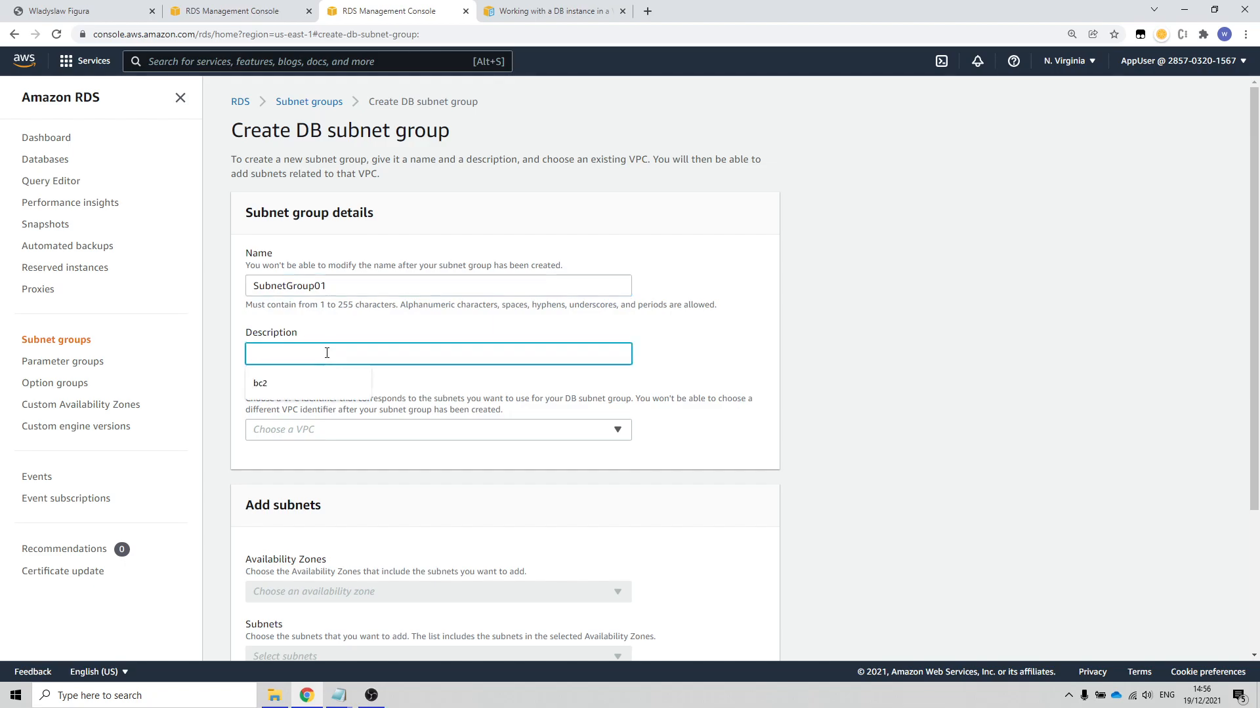
pyautogui.write('Backend')
pyautogui.click(377, 430)
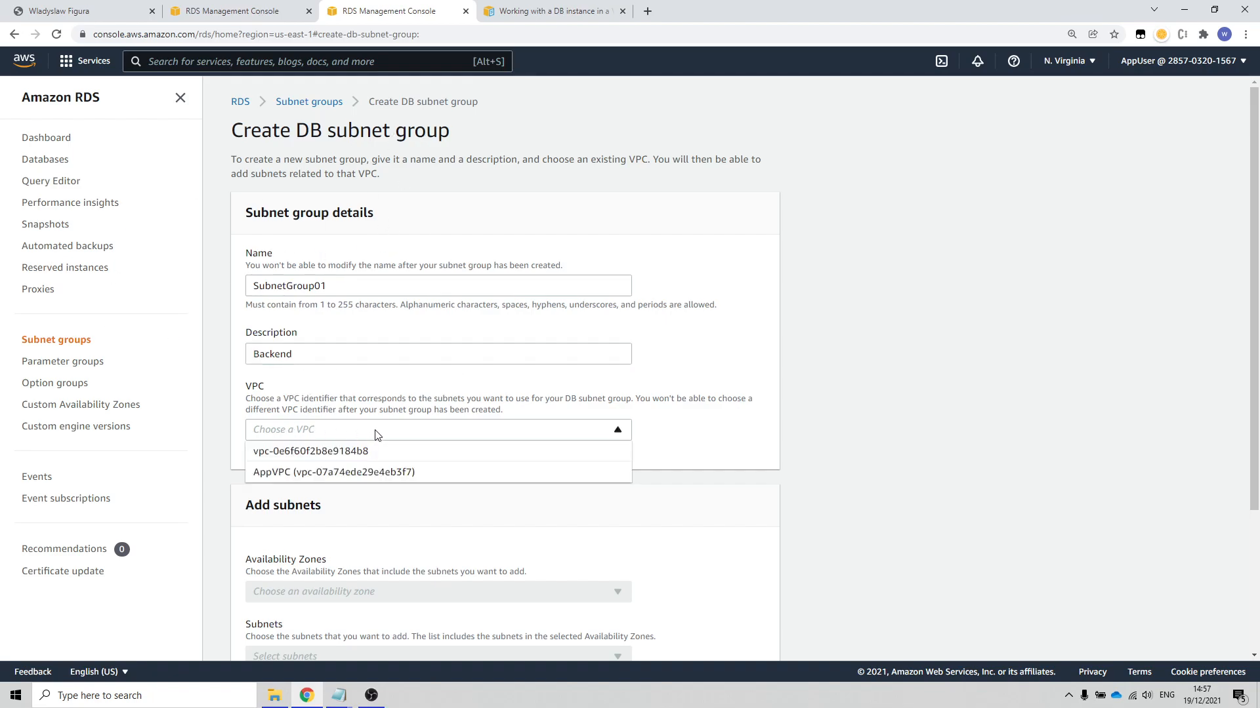
pyautogui.click(269, 472)
# Step: Choose the Availability Zones us-east-1a and us-east-1b for the subnet group
pyautogui.scroll(-3, 561, 459)
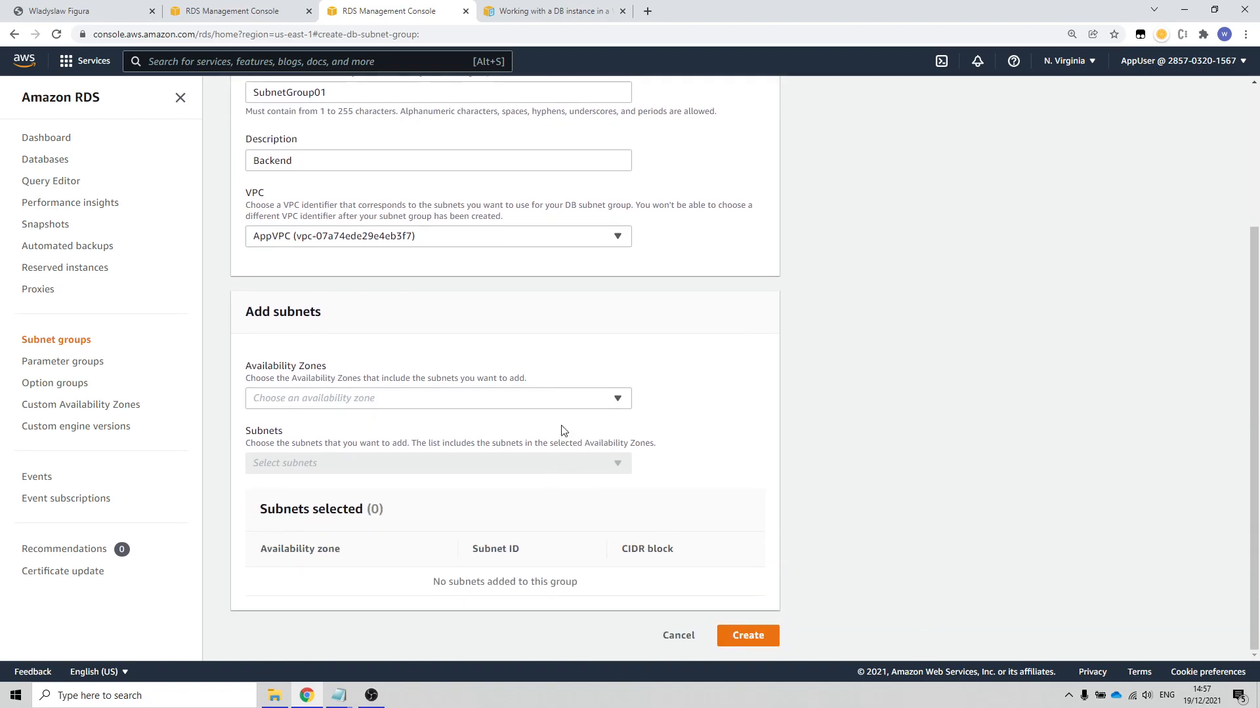
pyautogui.click(385, 405)
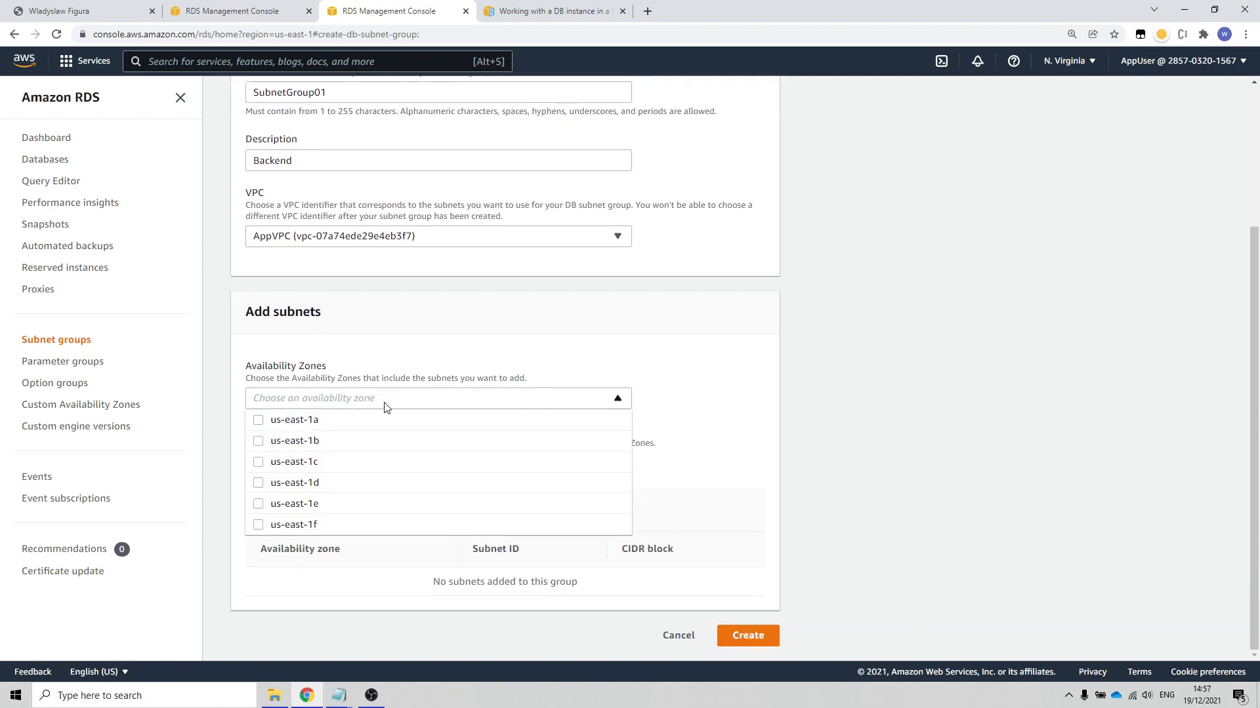
pyautogui.click(257, 423)
pyautogui.click(259, 441)
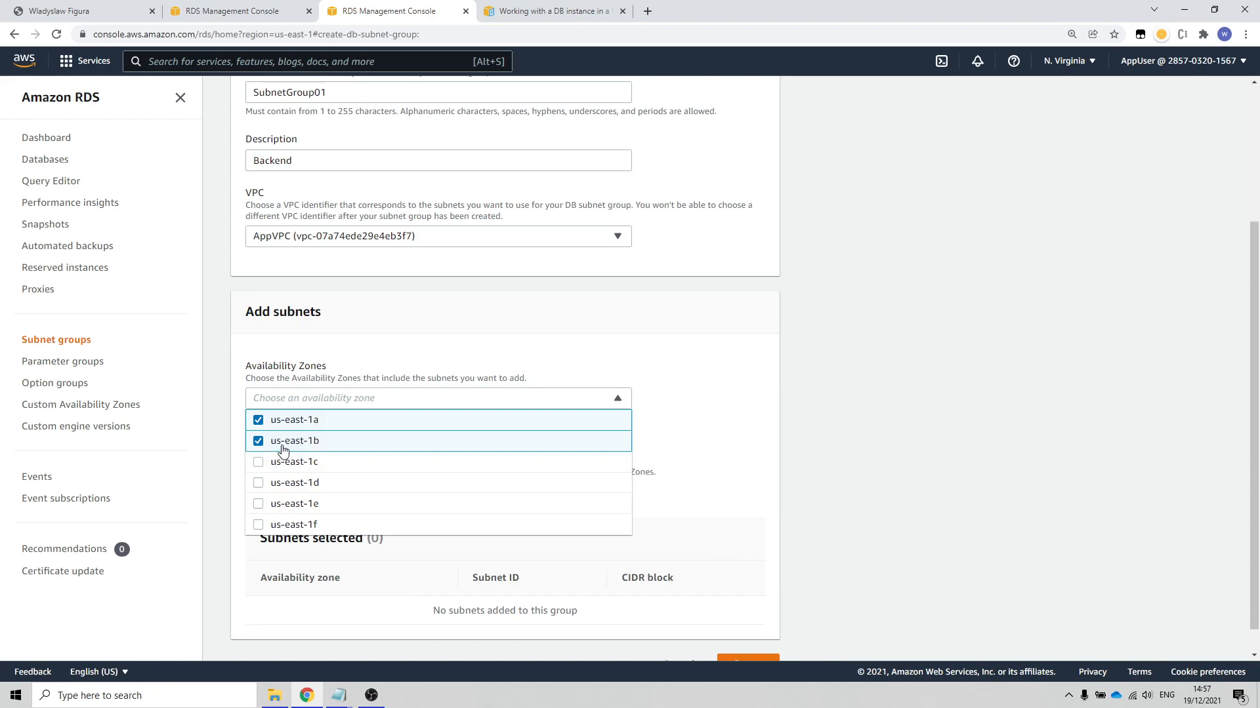
pyautogui.click(912, 470)
pyautogui.scroll(-1, 682, 475)
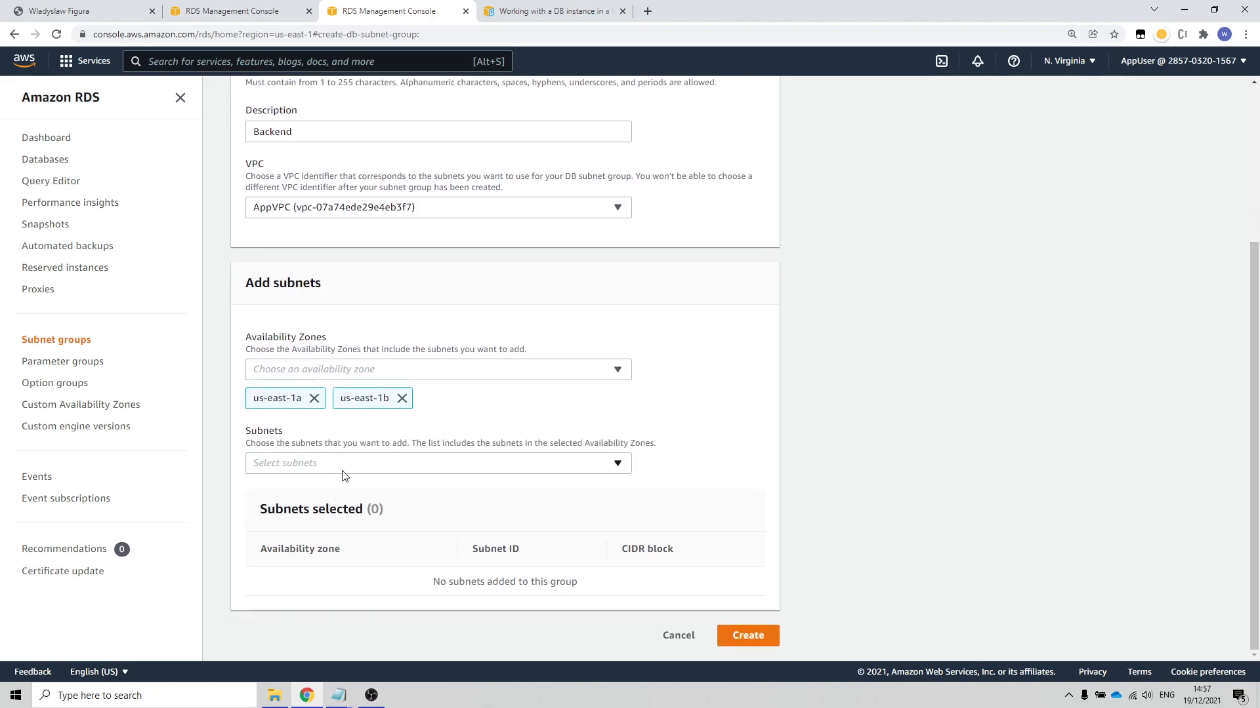
# Step: Add the subnets 10.0.0.0/24 and 10.0.1.0/24 and create the subnet group
pyautogui.click(380, 469)
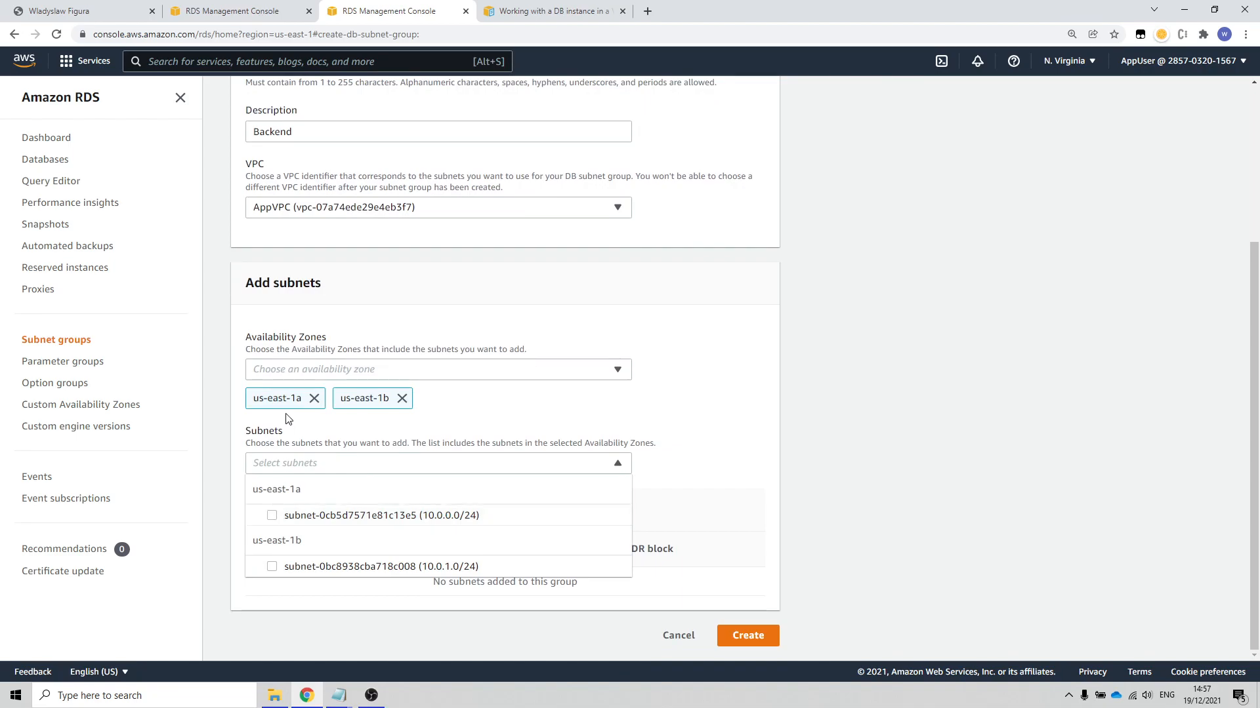
pyautogui.click(272, 515)
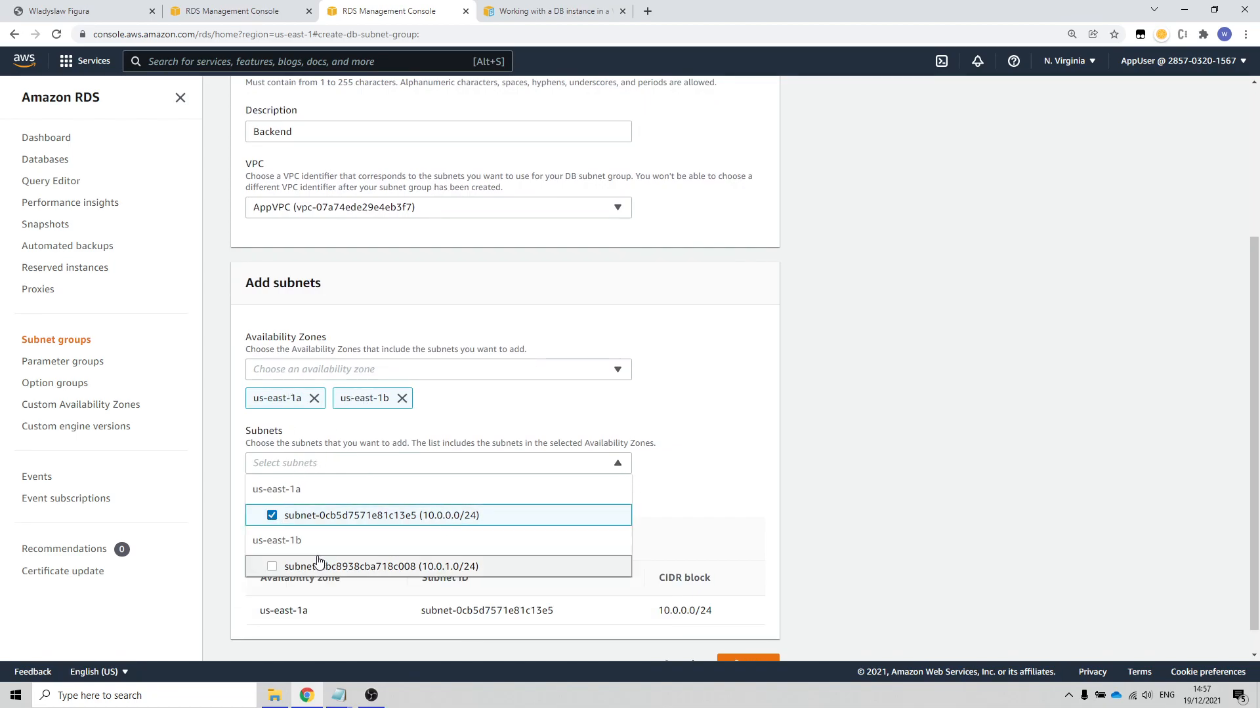
pyautogui.click(272, 566)
pyautogui.scroll(-1, 822, 513)
pyautogui.scroll(-1, 822, 514)
pyautogui.click(741, 639)
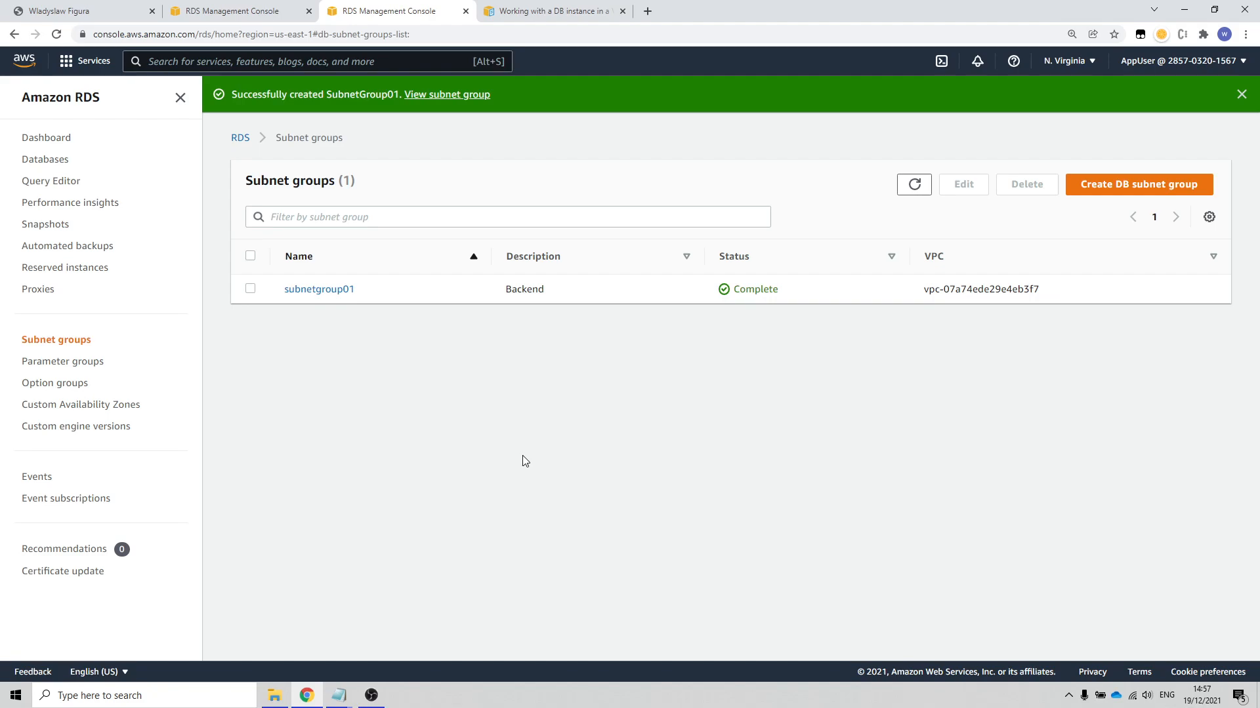
# Step: Start creating a new RDS database with the MySQL engine and the Free tier template
pyautogui.click(36, 160)
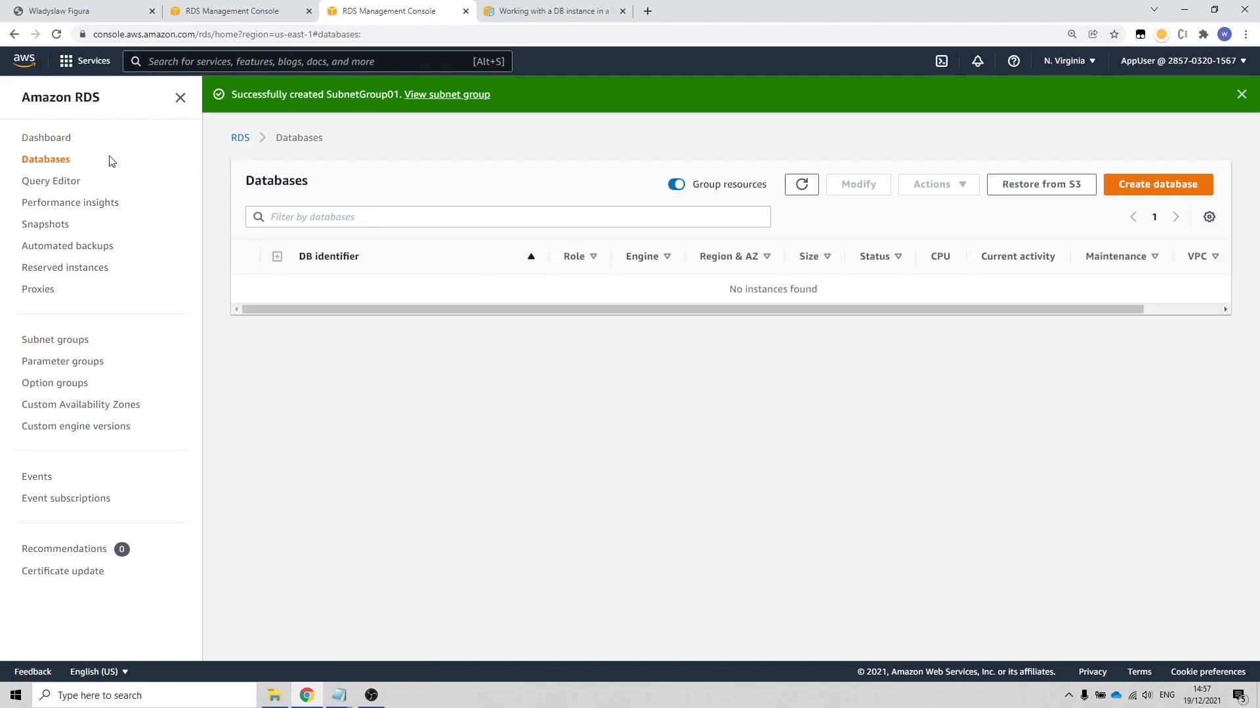
pyautogui.click(1156, 187)
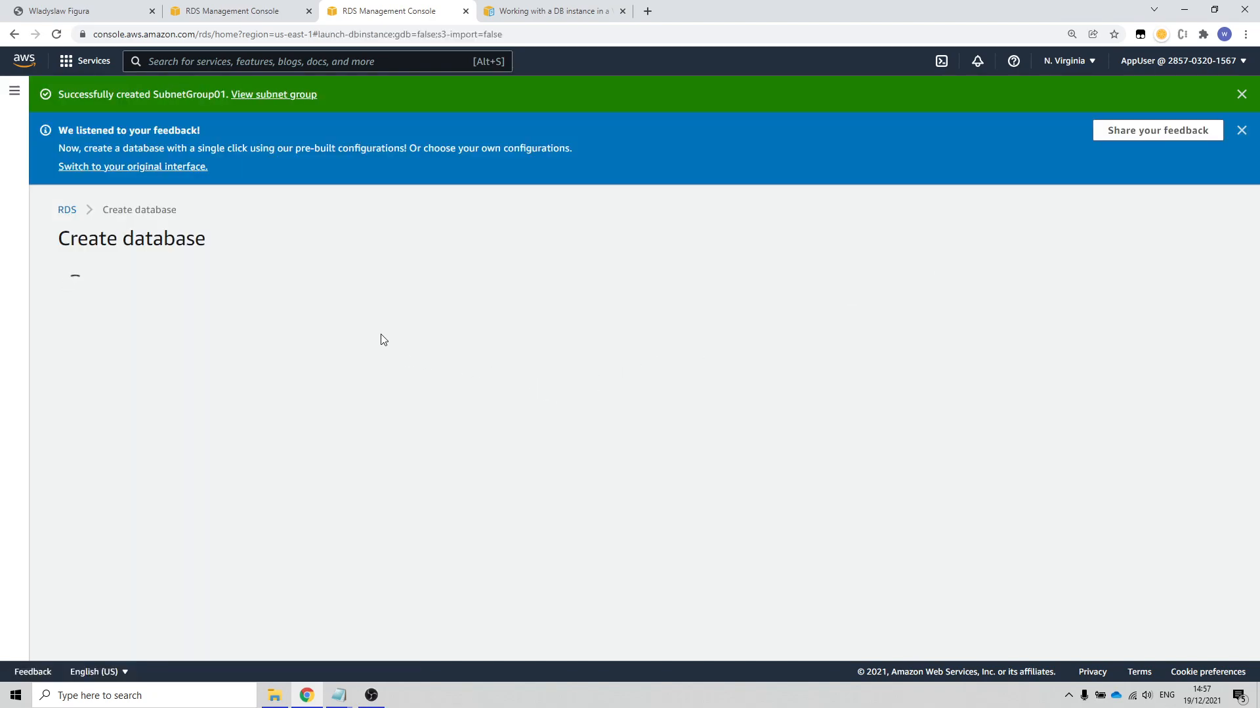
pyautogui.scroll(-1, 295, 398)
pyautogui.scroll(-3, 295, 403)
pyautogui.click(262, 306)
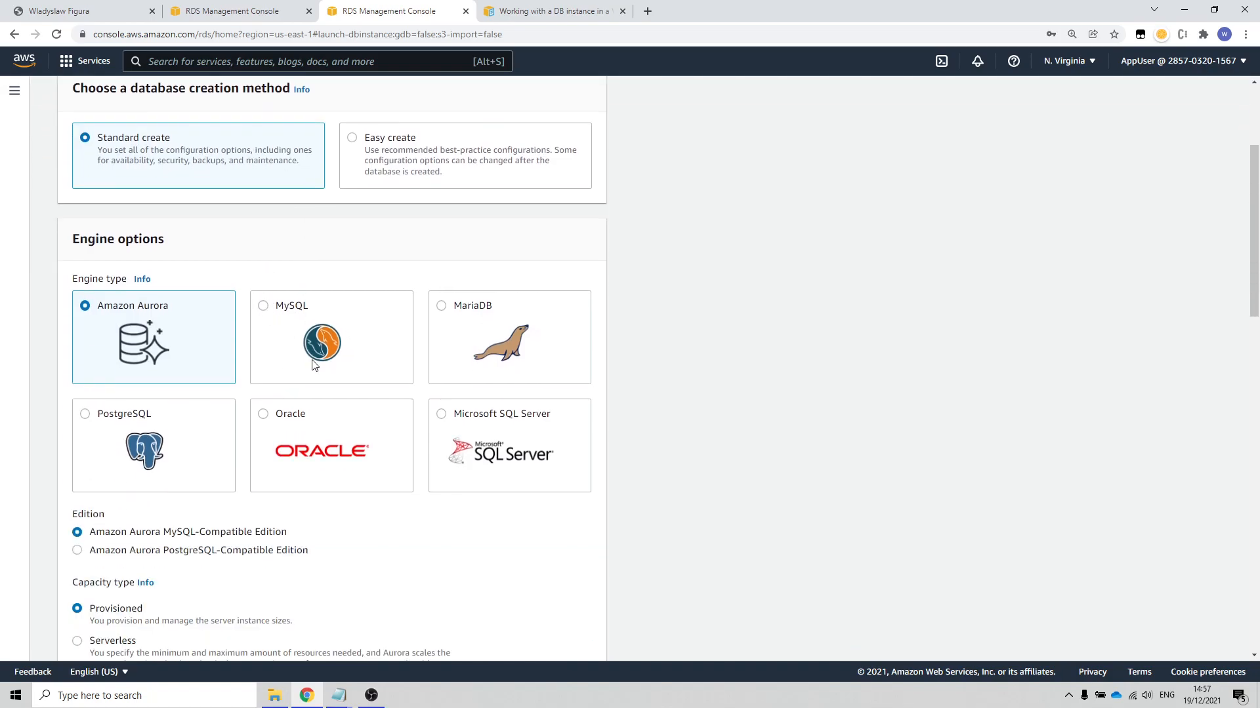
pyautogui.scroll(-9, 351, 433)
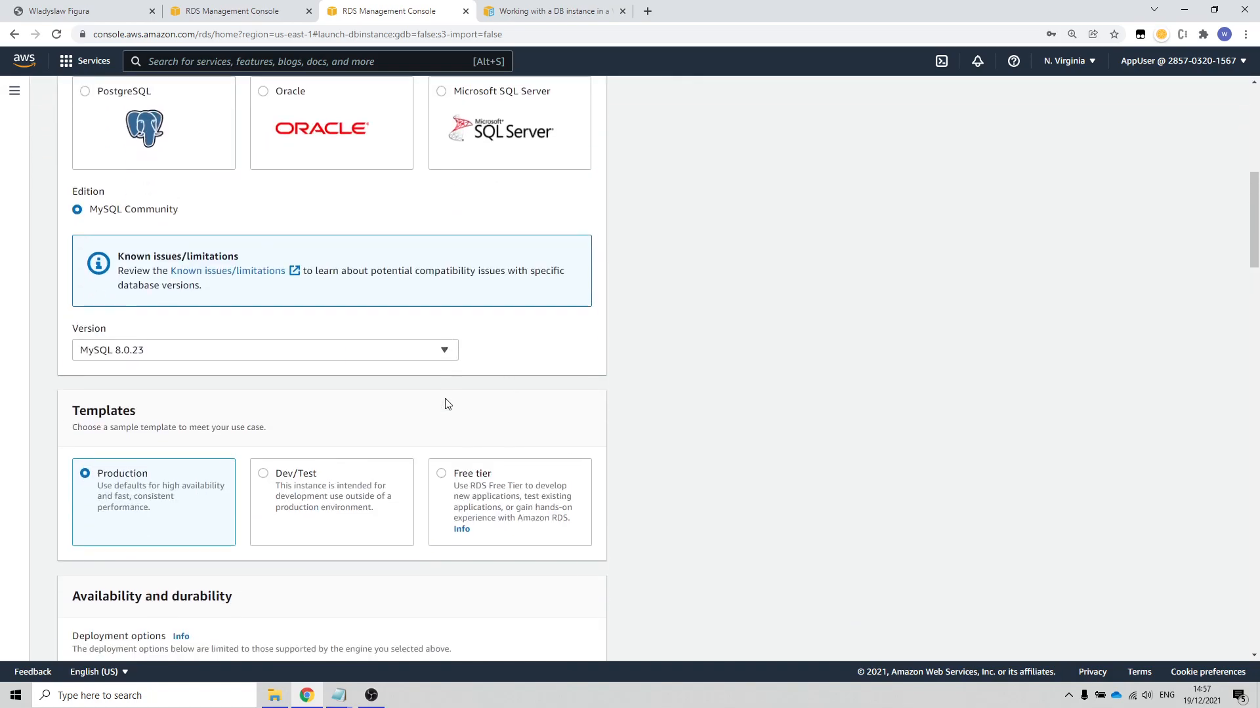
pyautogui.click(442, 207)
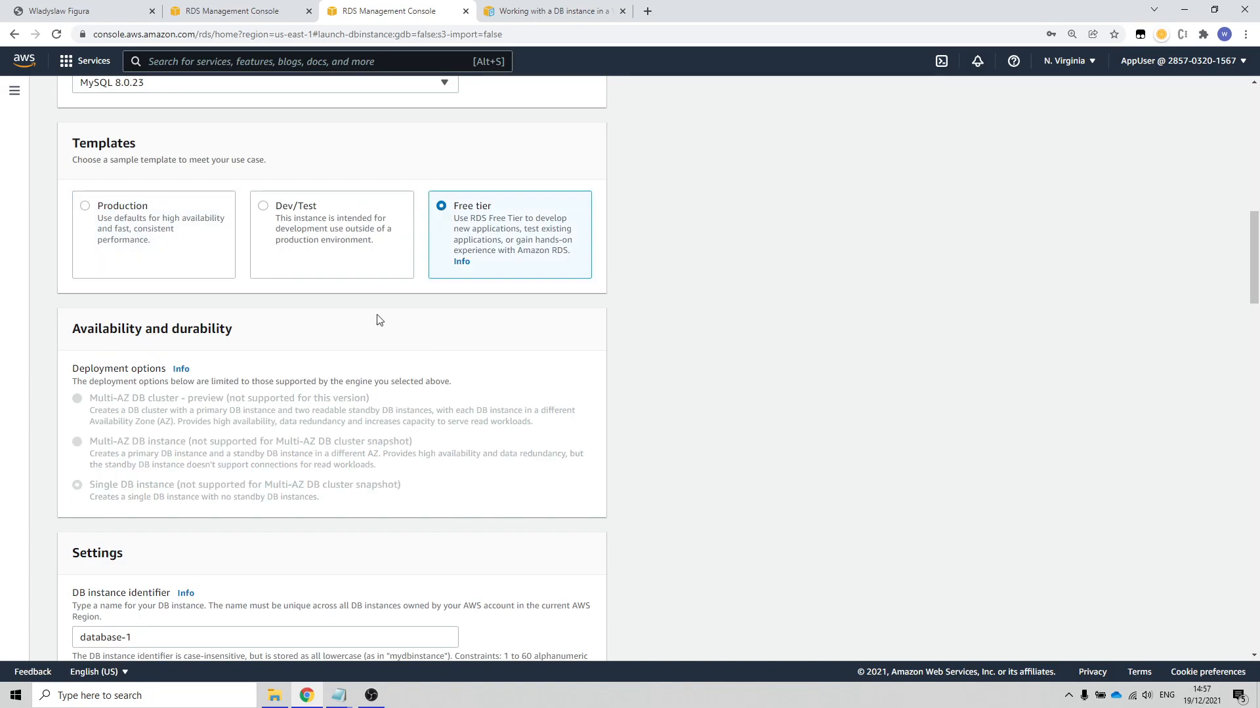
# Step: Set the DB instance identifier to dbBackend
pyautogui.scroll(-4, 321, 414)
pyautogui.click(210, 374)
pyautogui.moveTo(210, 375); pyautogui.dragTo(3, 383)
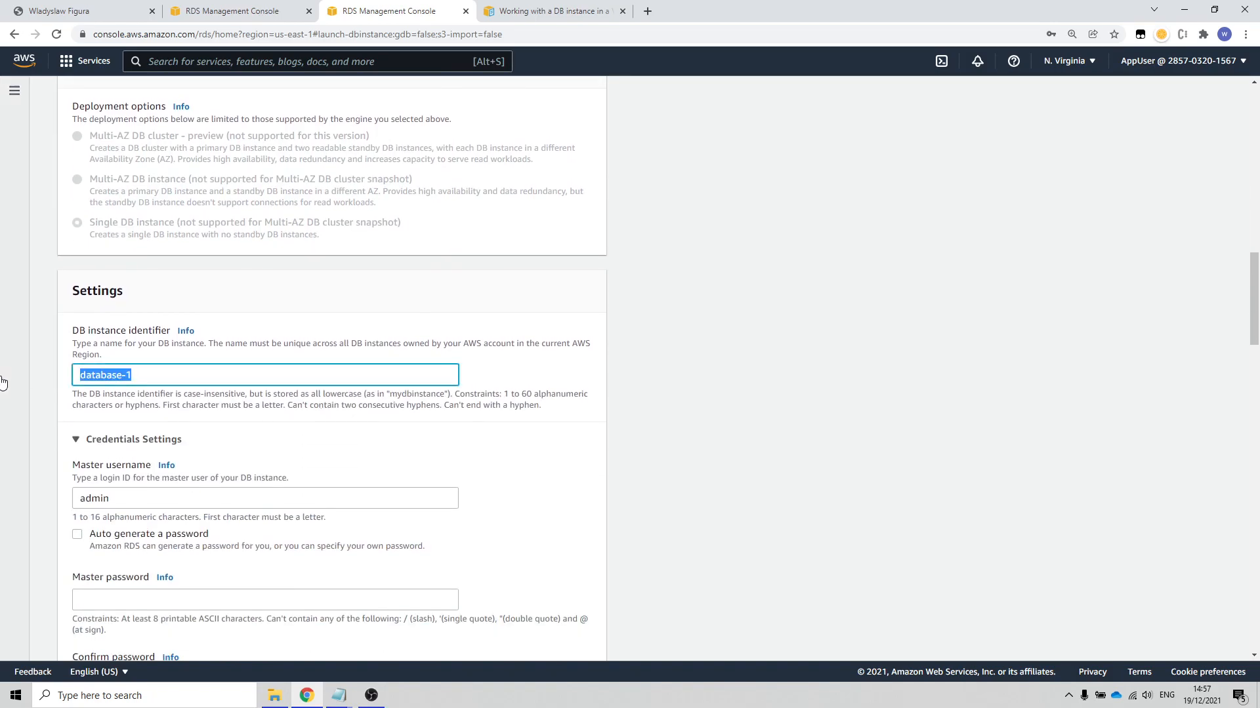
pyautogui.write('db')
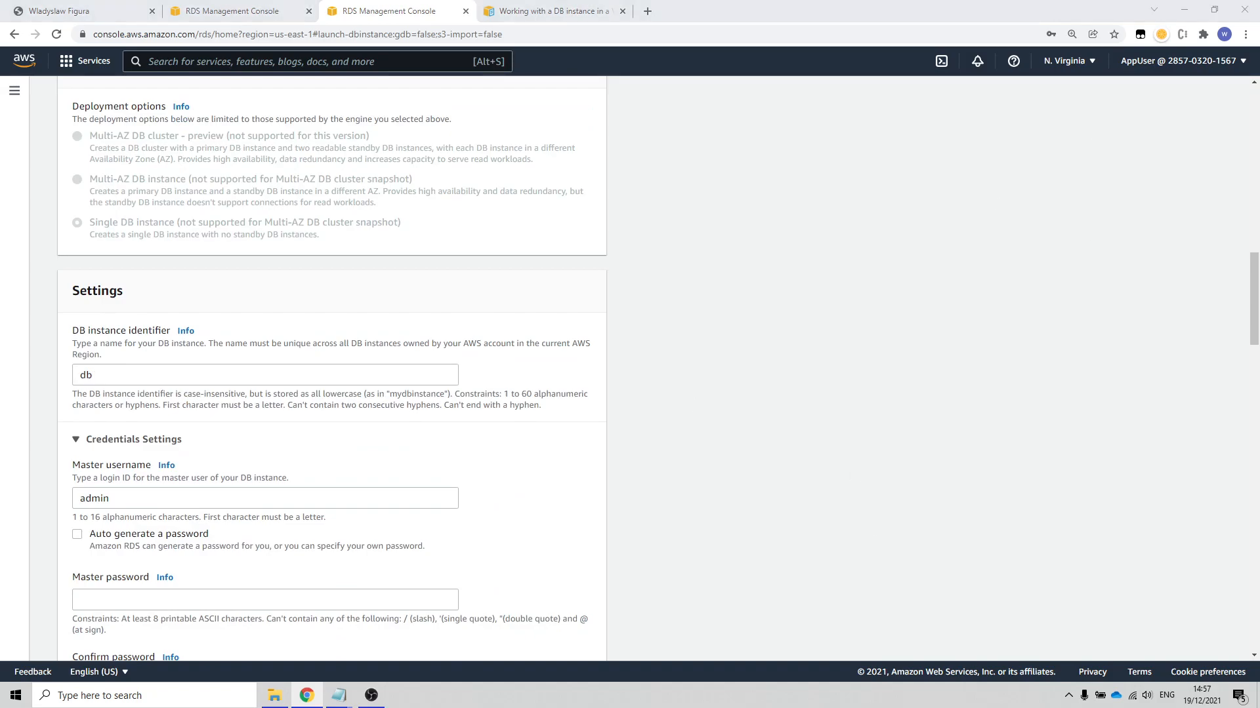
pyautogui.hotkey('alt', 'Tab')
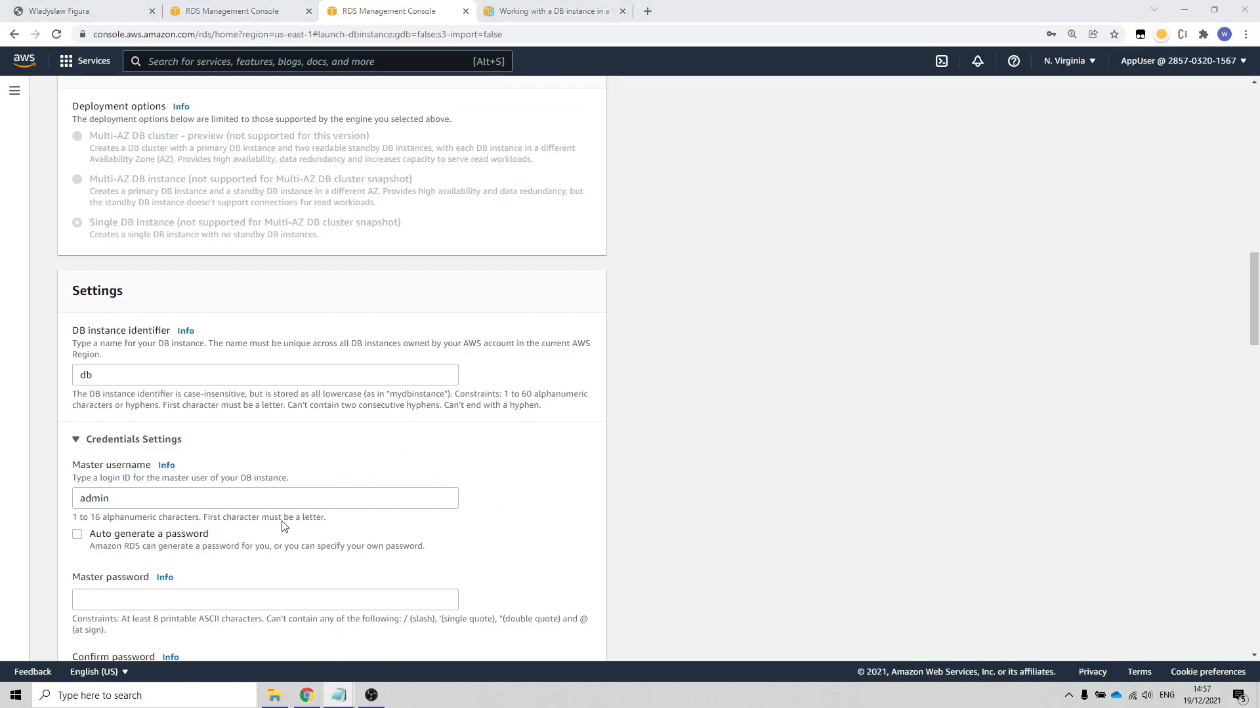
pyautogui.click(108, 379)
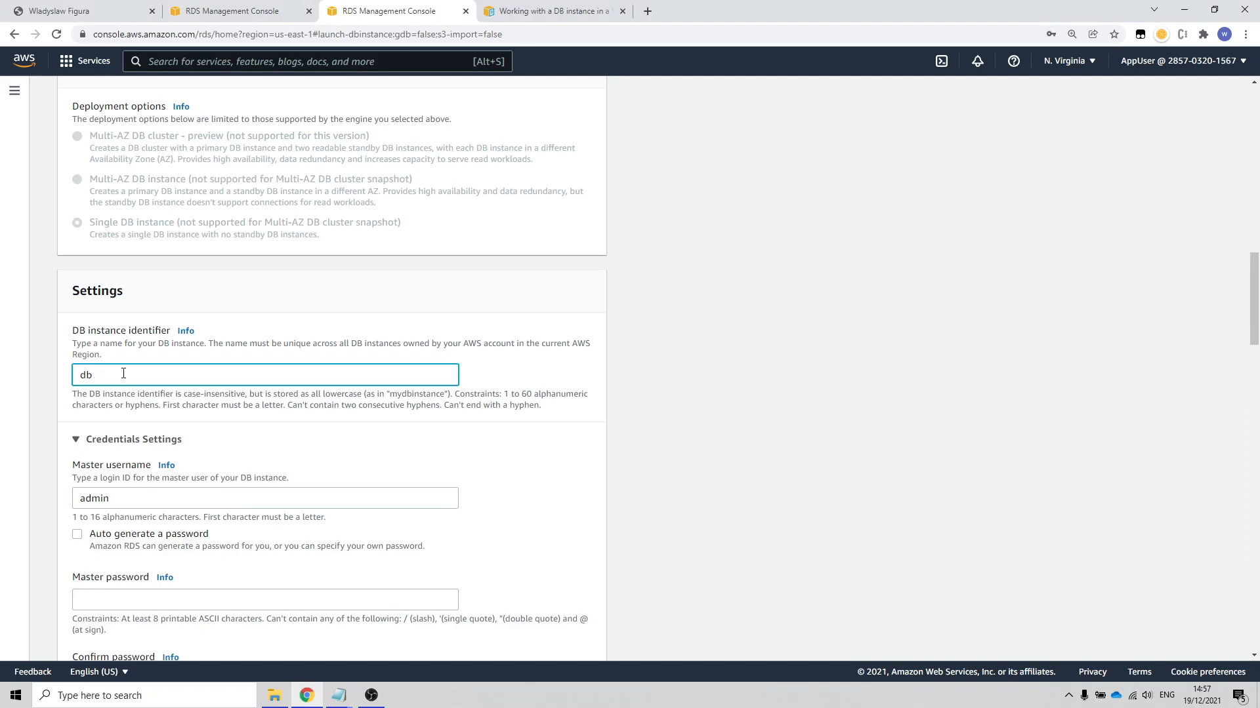
pyautogui.write('Backend')
# Step: Enter the master password for the DB instance and repeat it in the confirmation field
pyautogui.scroll(-2, 138, 486)
pyautogui.click(138, 468)
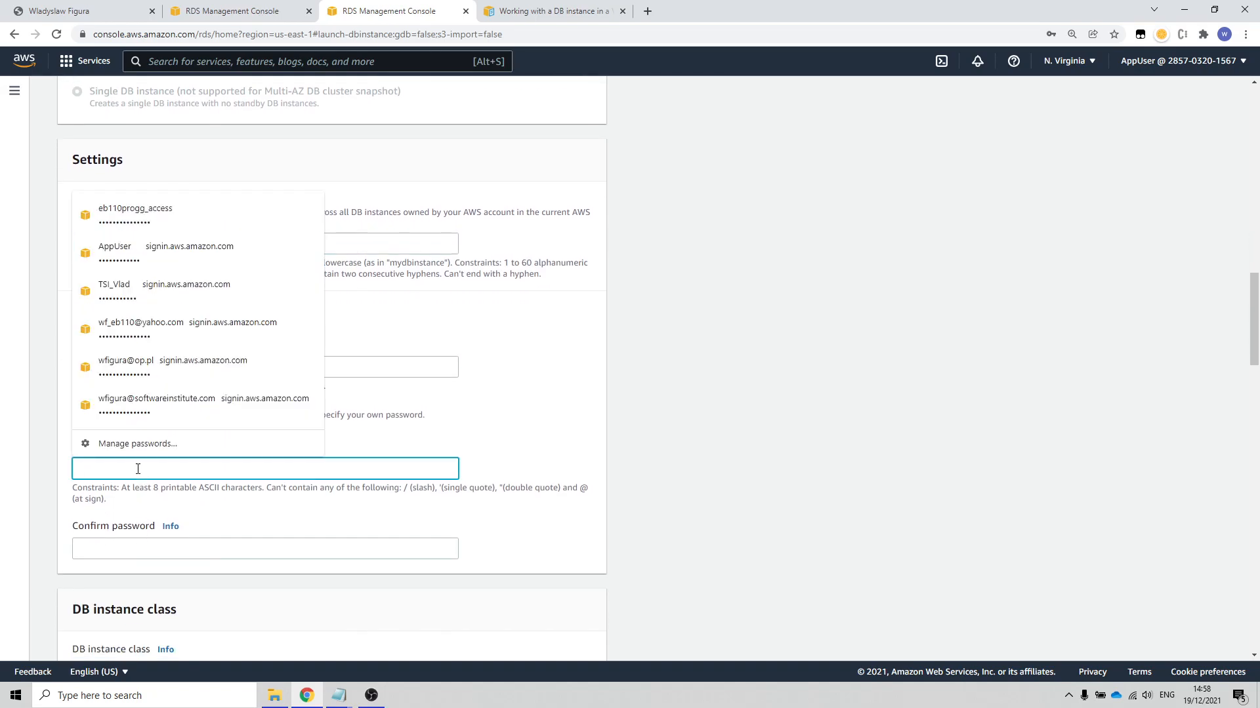
pyautogui.write('adm')
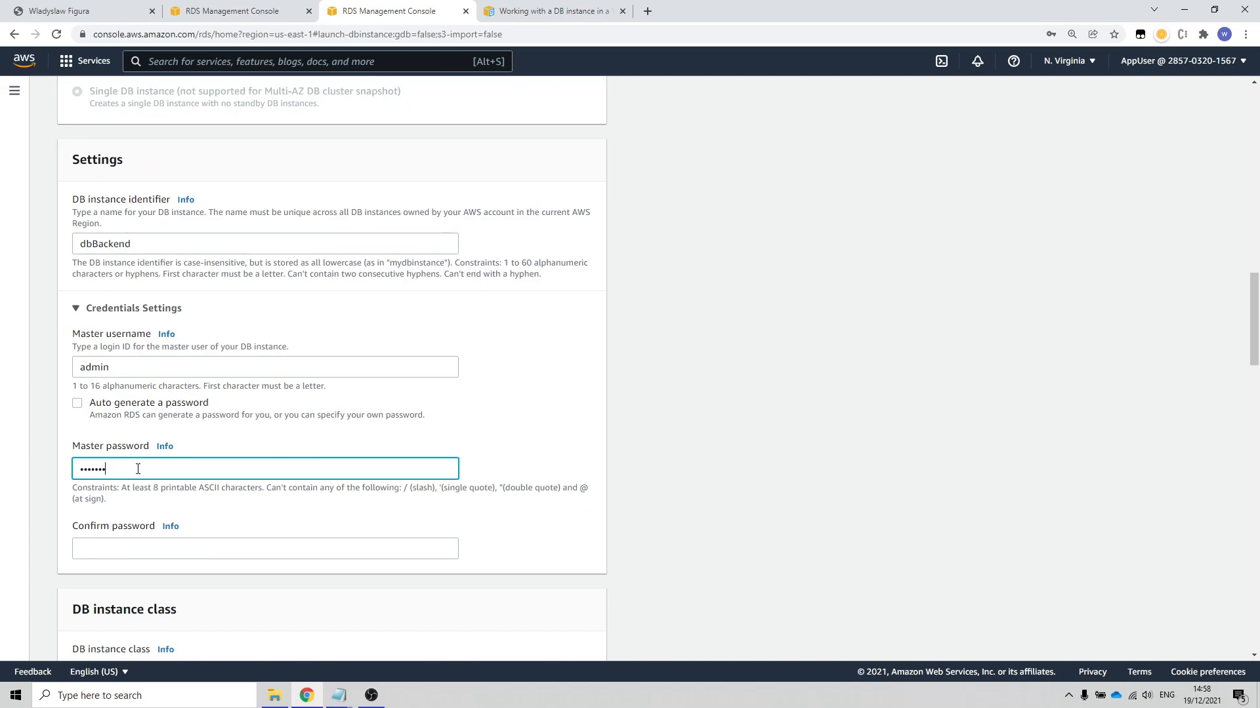
pyautogui.click(129, 549)
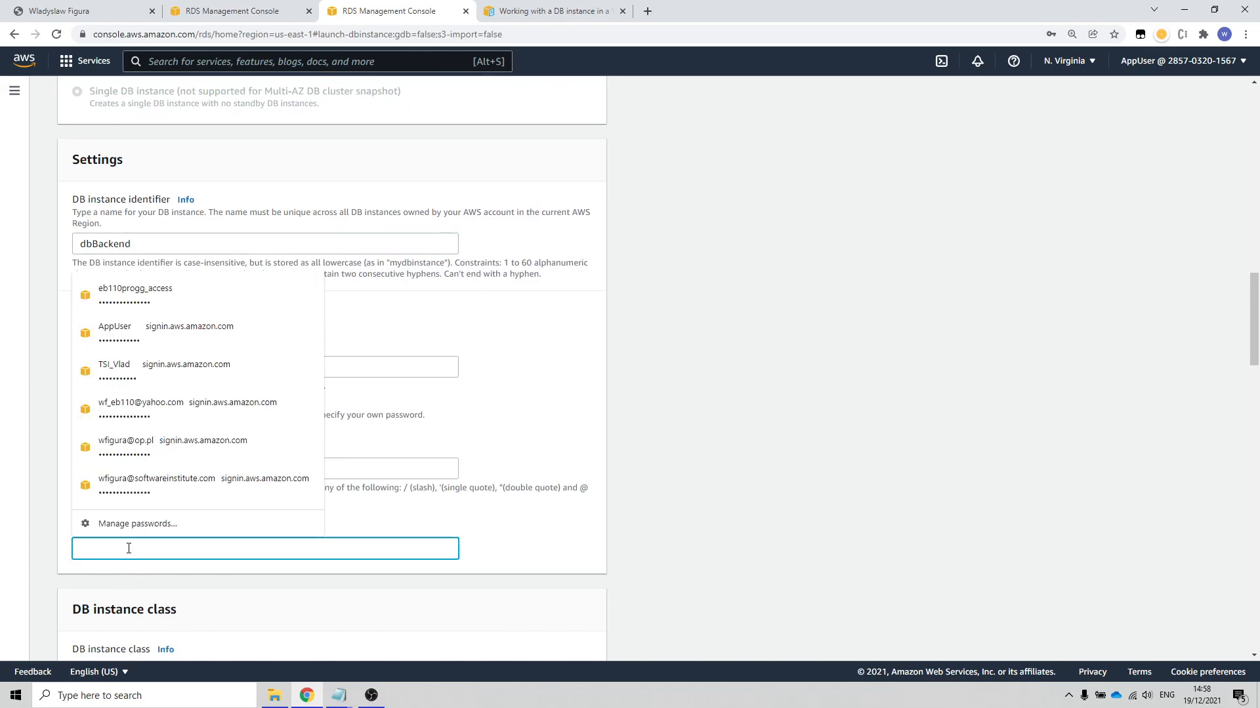
pyautogui.write('a')
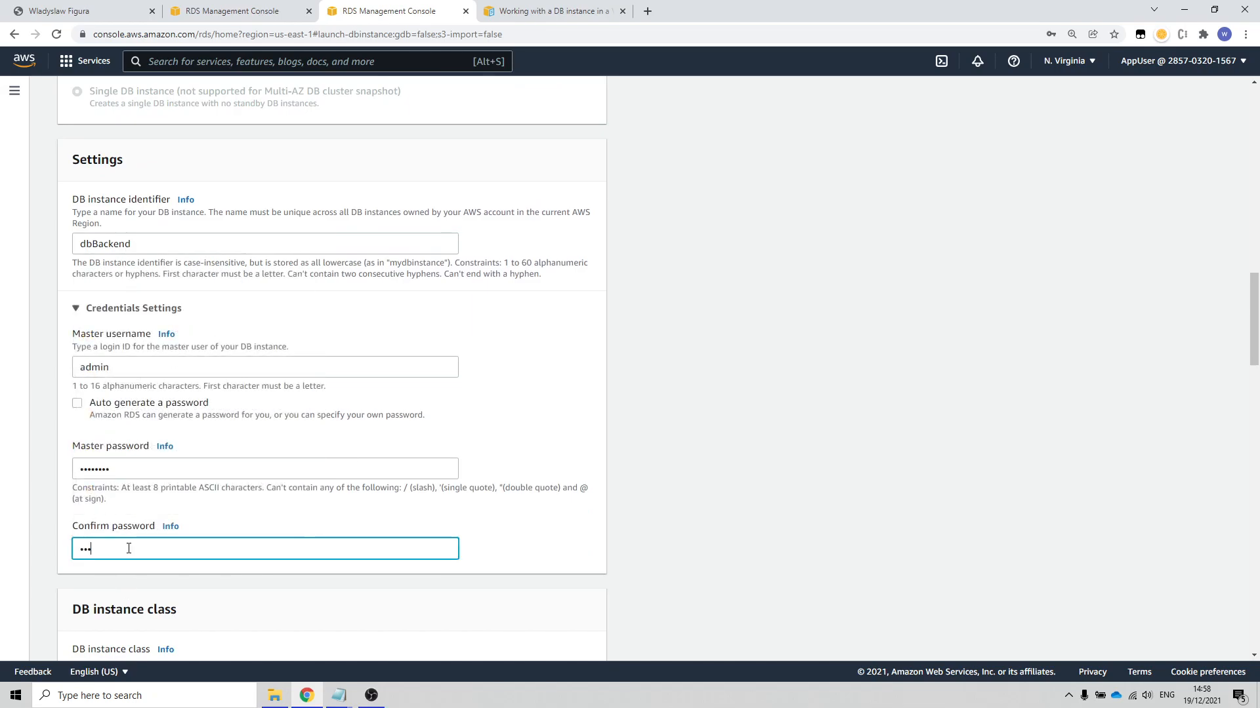
pyautogui.click(697, 558)
# Step: Set the instance's connectivity to AppVPC with the subnet group subnetgroup01
pyautogui.scroll(-6, 689, 538)
pyautogui.scroll(-7, 255, 459)
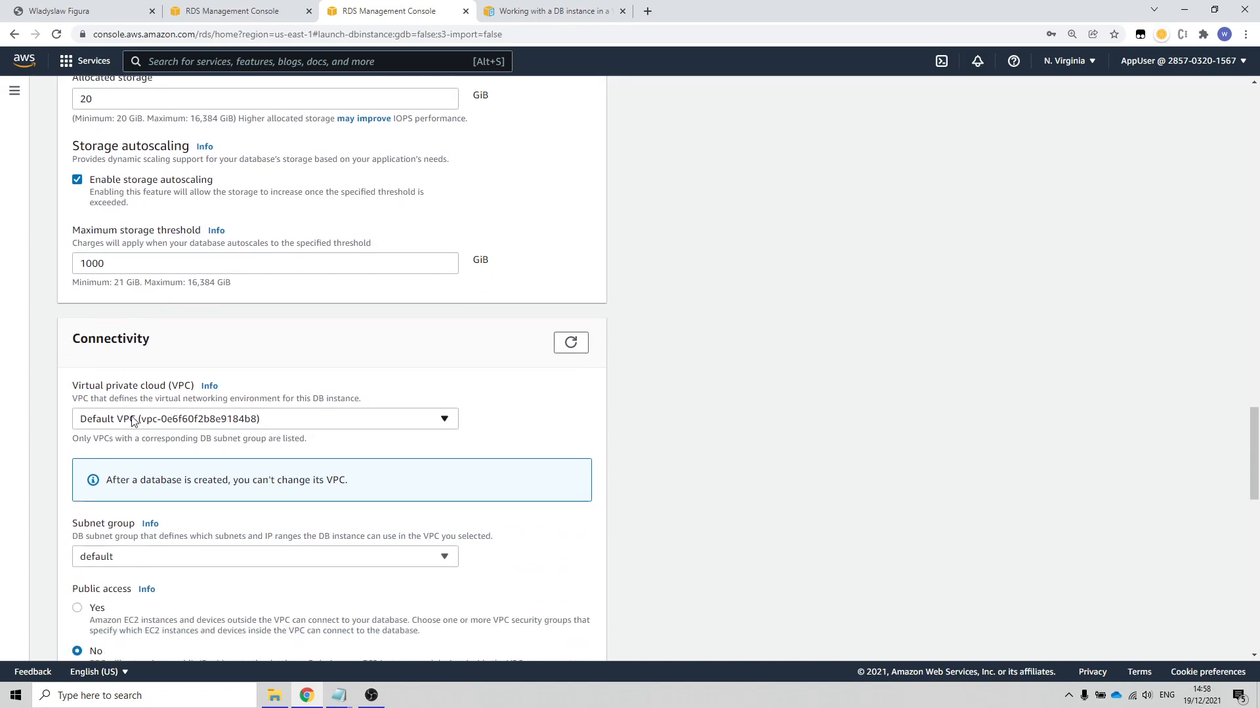
pyautogui.click(364, 423)
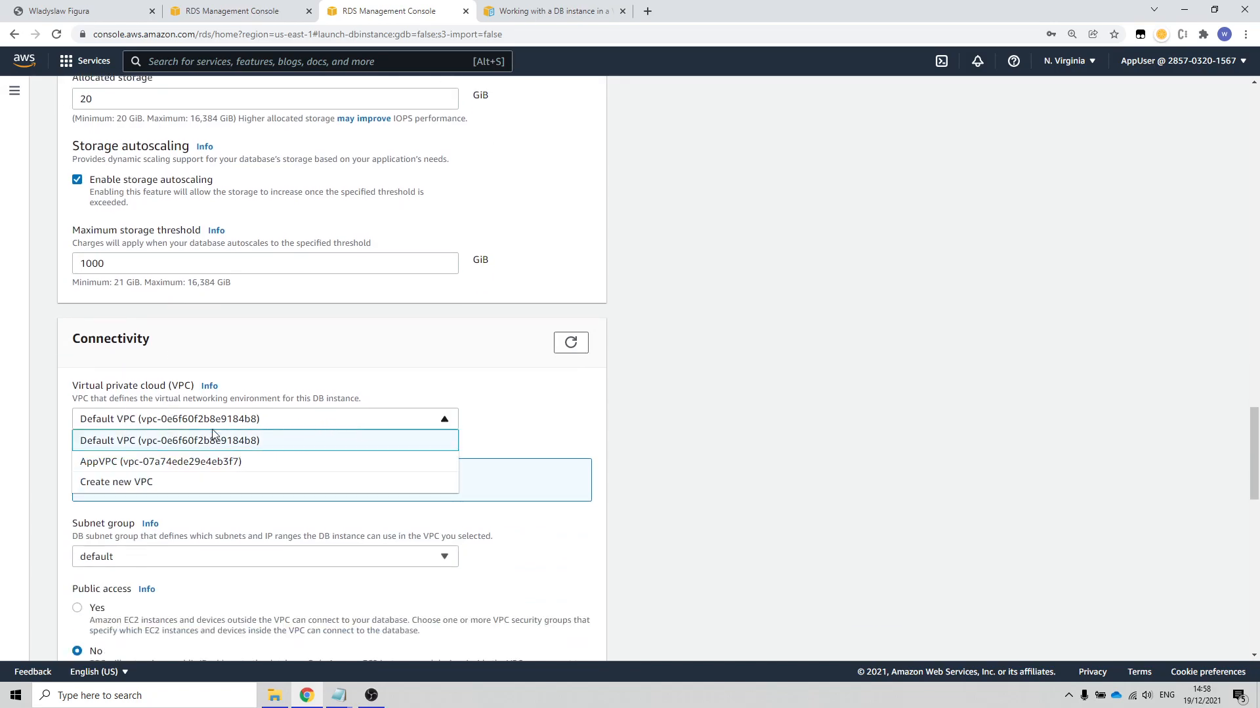
pyautogui.click(118, 462)
pyautogui.scroll(-1, 576, 478)
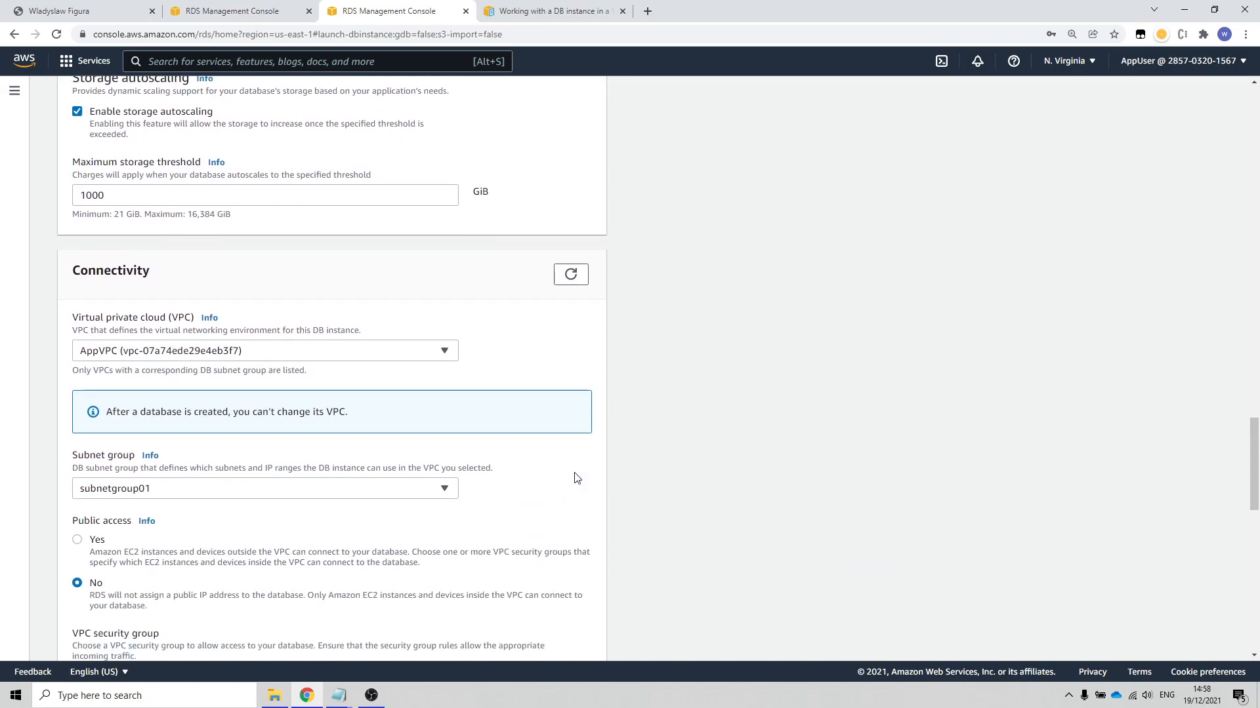
pyautogui.scroll(-1, 576, 478)
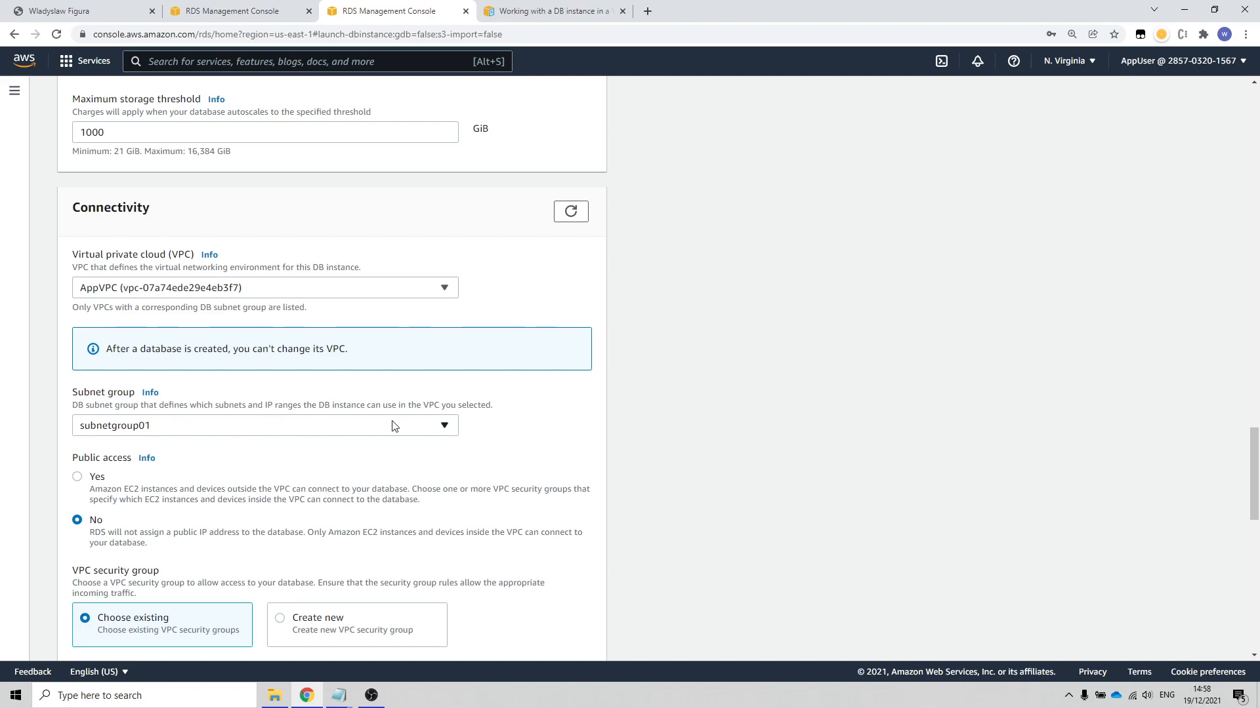
pyautogui.click(292, 430)
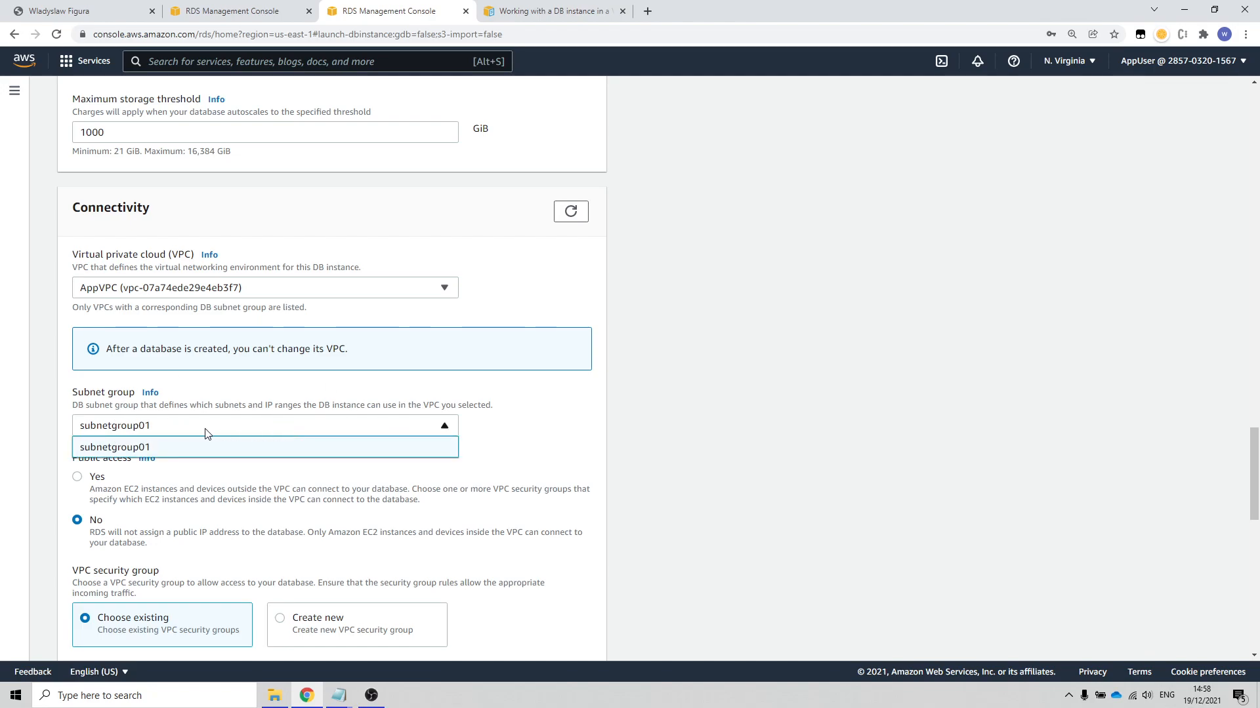
pyautogui.click(113, 448)
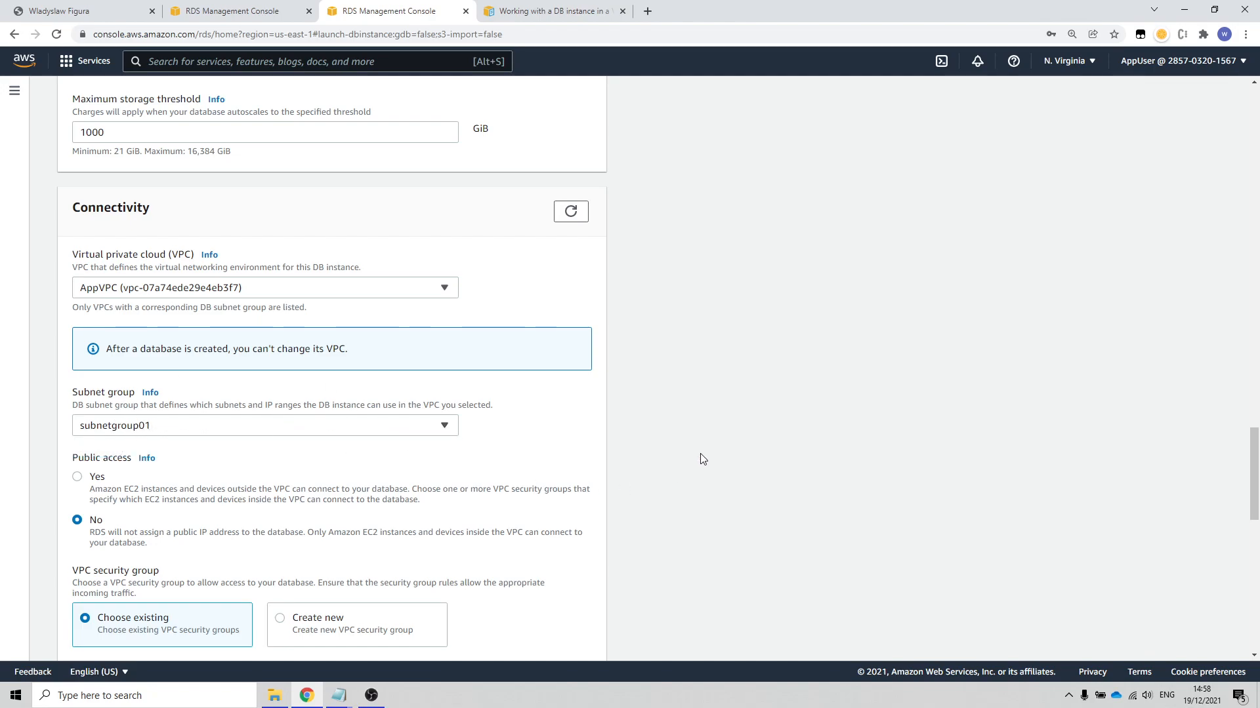
# Step: Enable public access for the DB instance and check which existing VPC security groups can be chosen
pyautogui.scroll(-3, 244, 374)
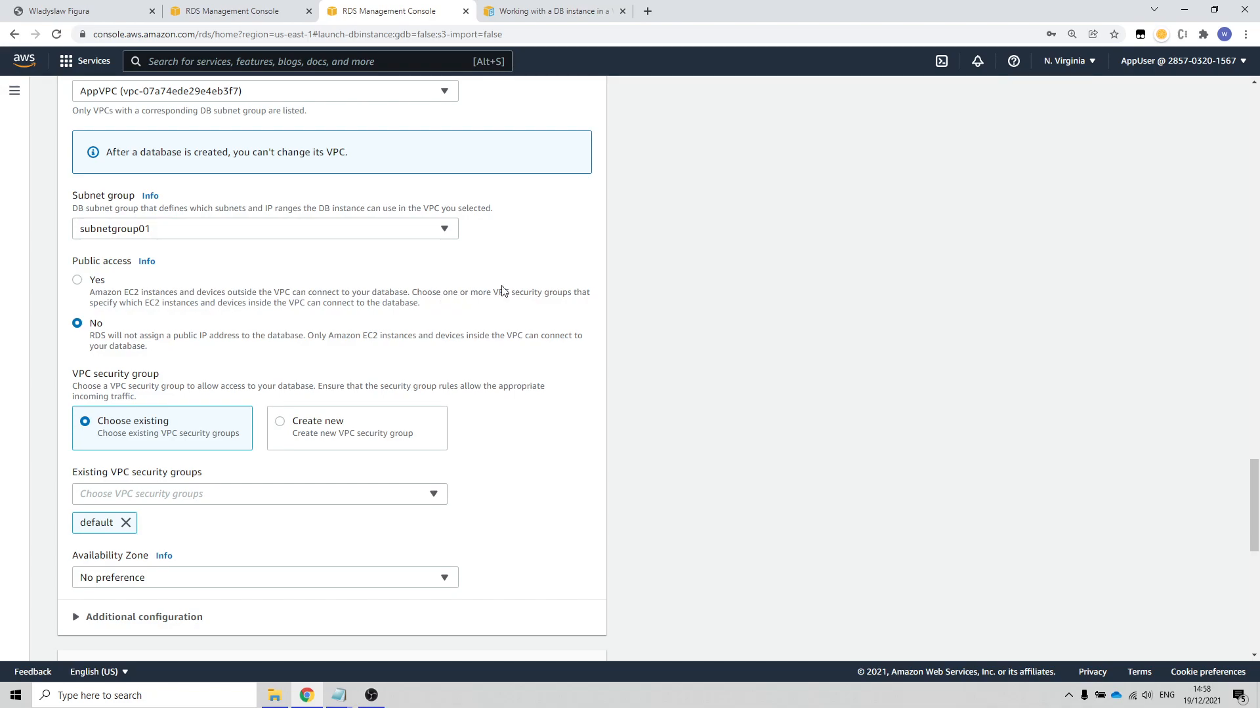
pyautogui.click(77, 280)
pyautogui.scroll(-3, 282, 305)
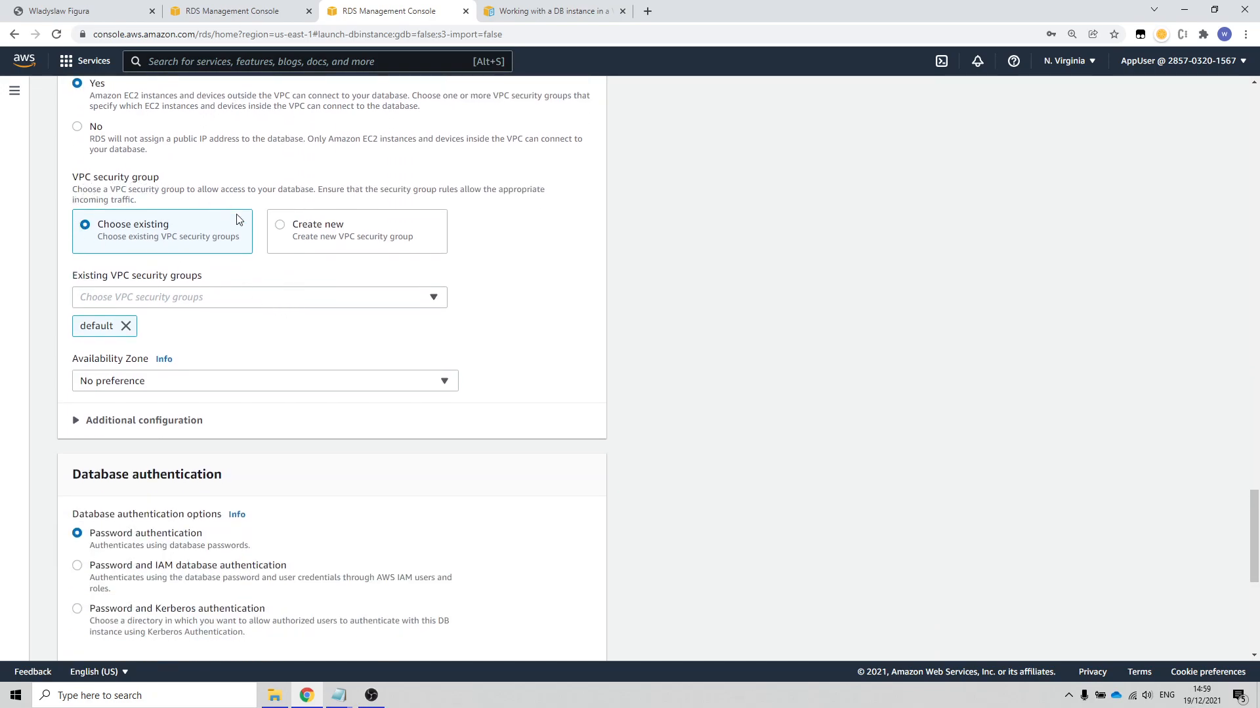
pyautogui.click(380, 303)
pyautogui.click(380, 298)
pyautogui.click(247, 300)
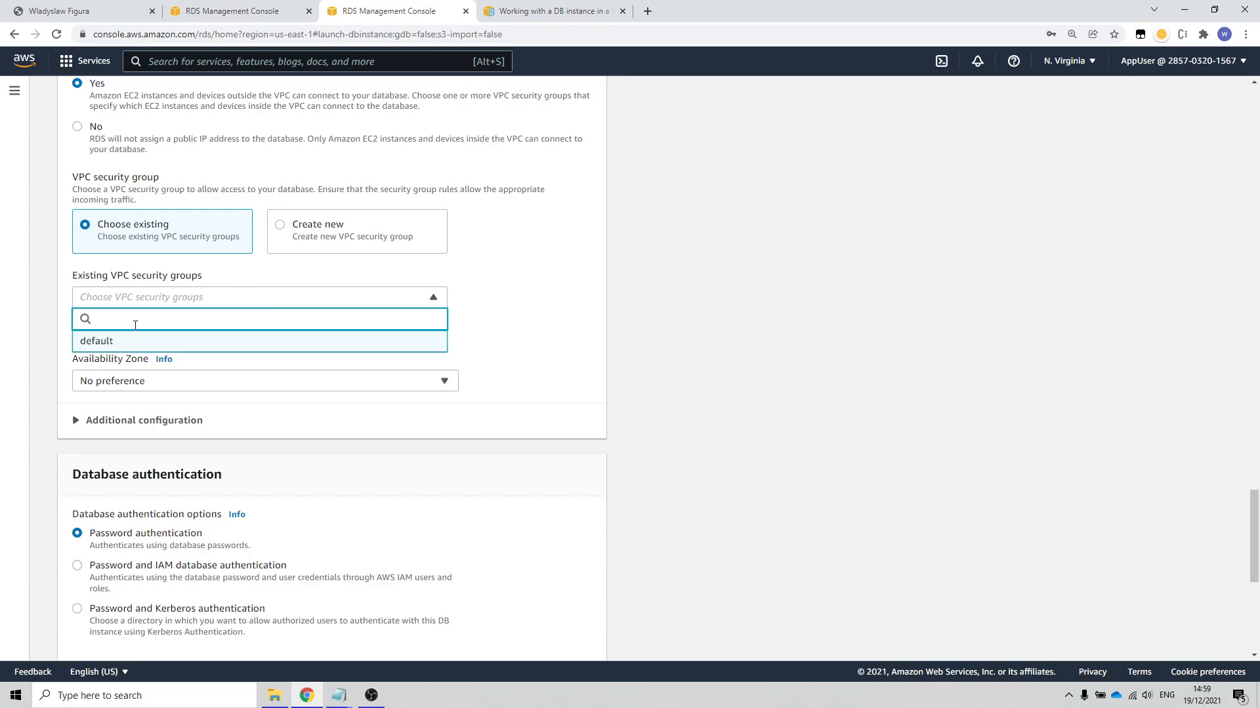
pyautogui.click(250, 301)
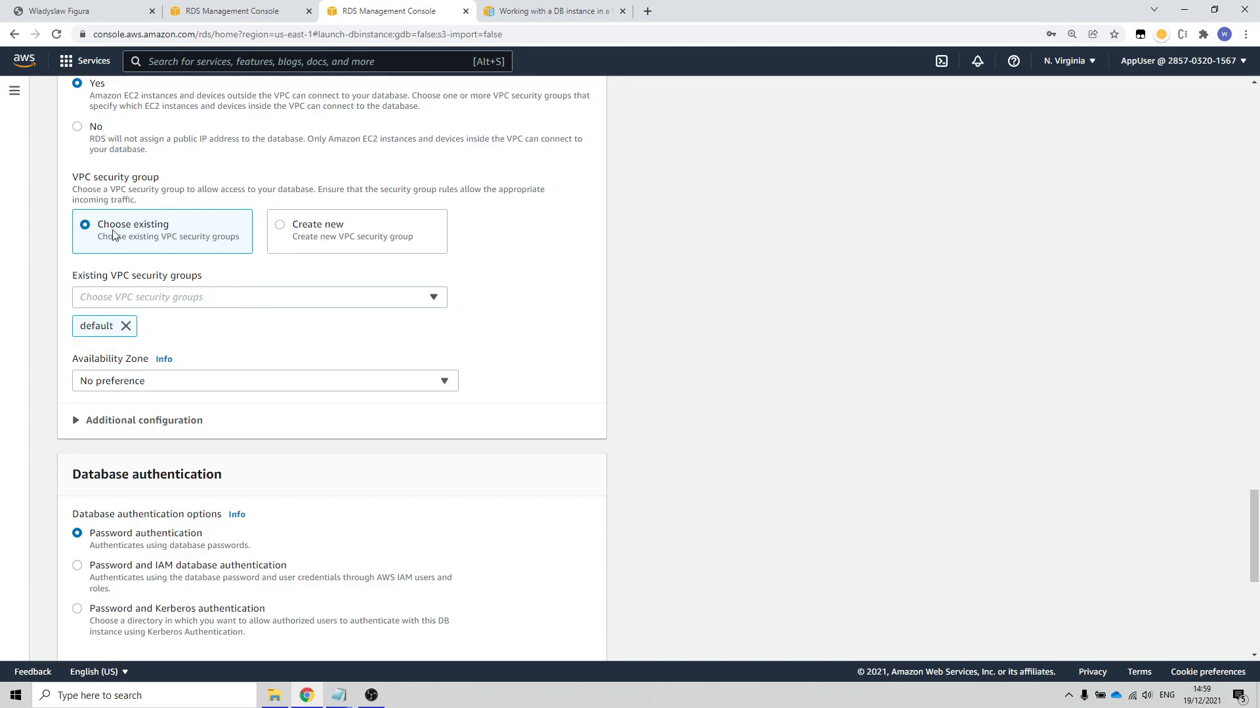
# Step: Find the VPC feature Security groups through the AWS service search and start creating a new security group
pyautogui.click(308, 62)
pyautogui.write('sec')
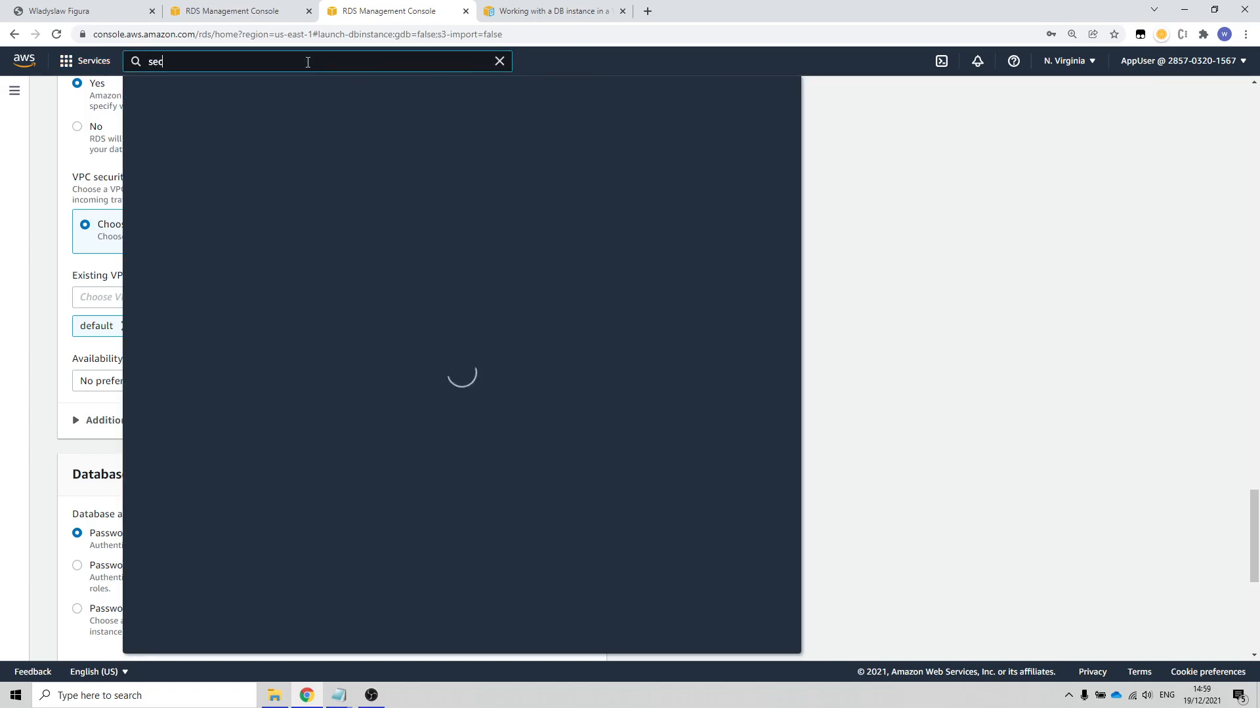
pyautogui.write('urity')
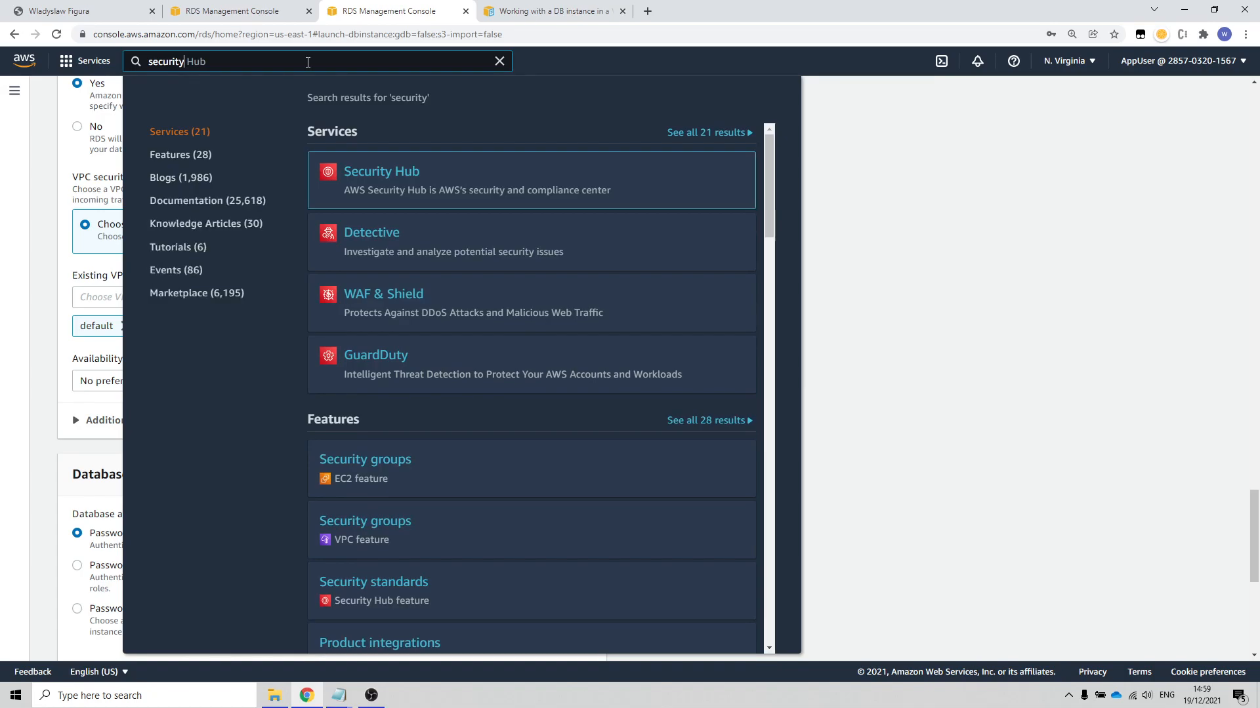
pyautogui.write(' grup')
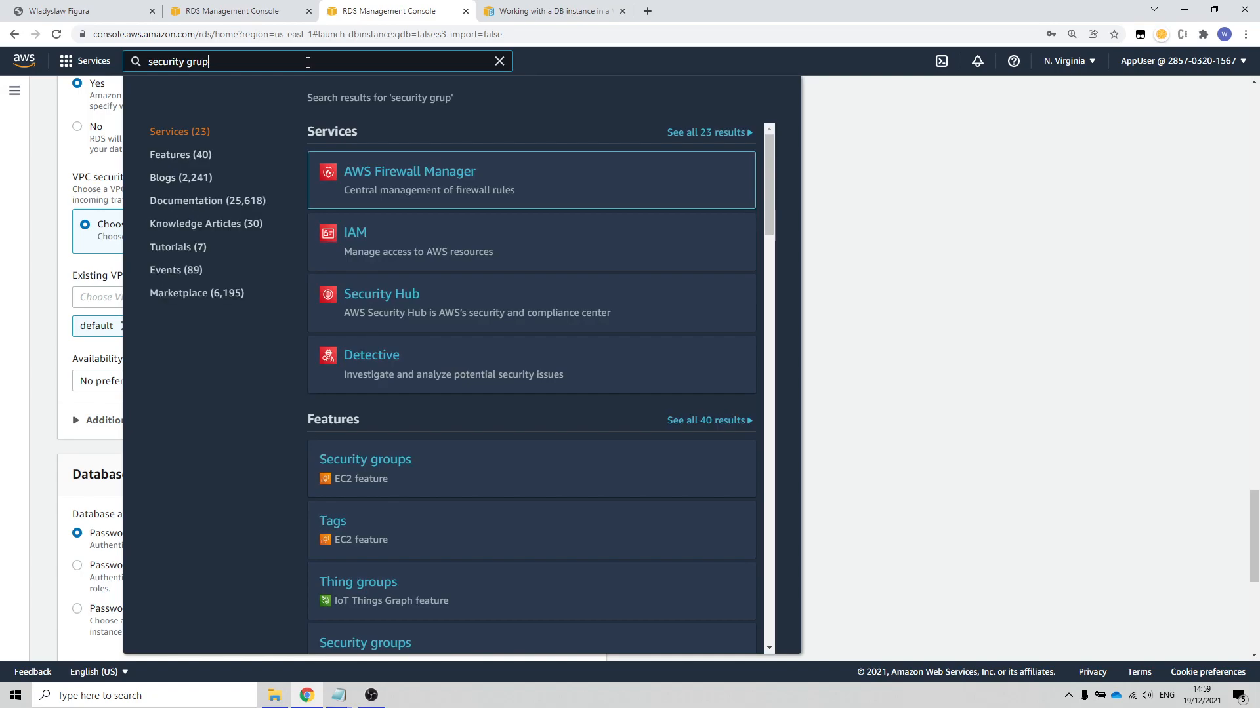
pyautogui.press('BackSpace')
pyautogui.press('BackSpace')
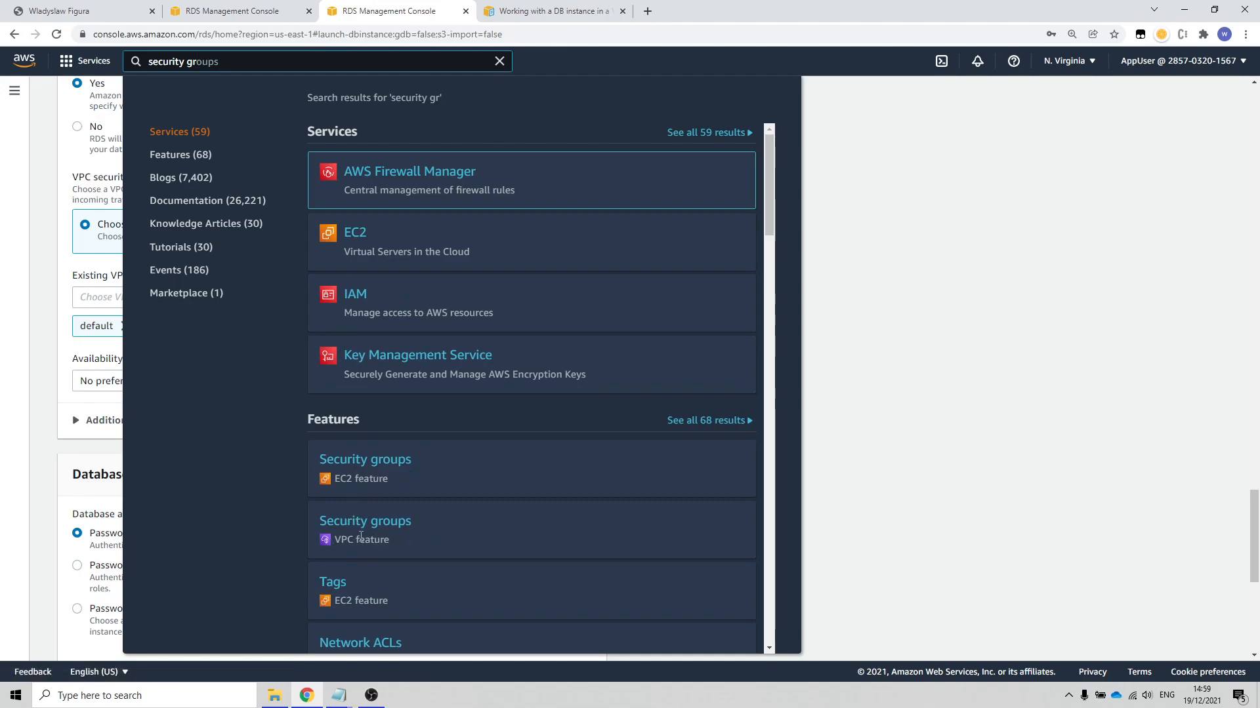
pyautogui.click(386, 531)
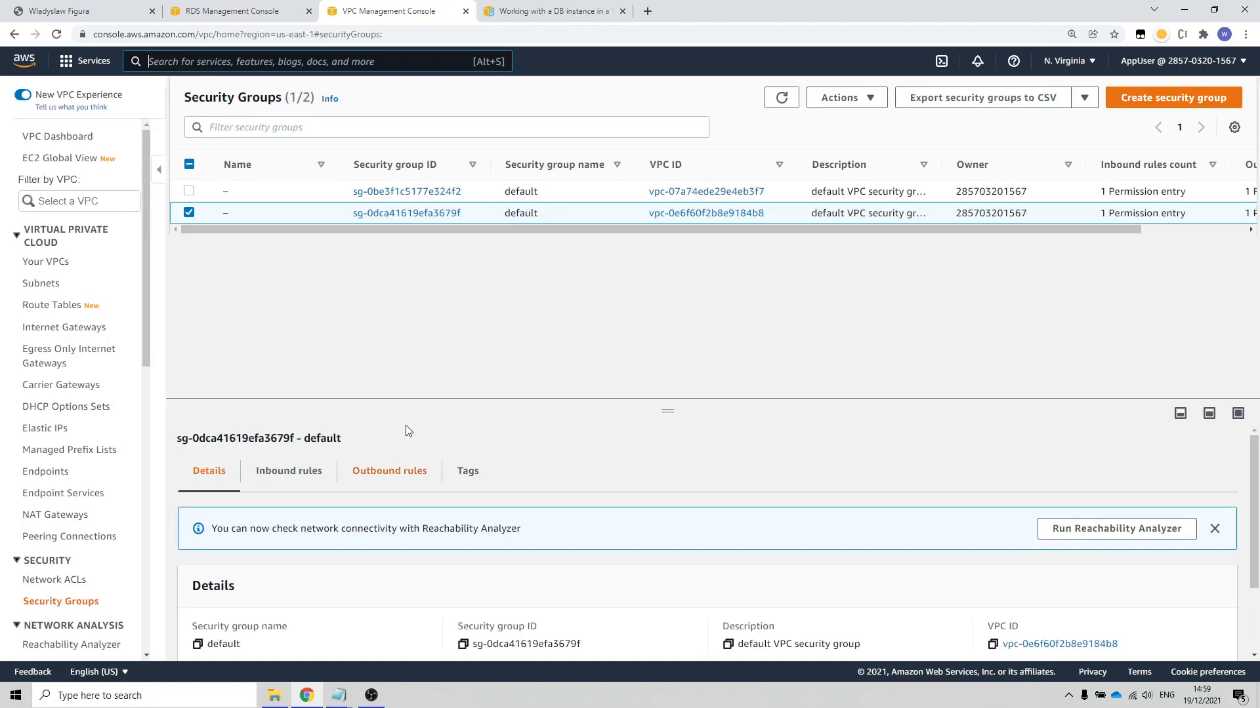
pyautogui.click(1158, 98)
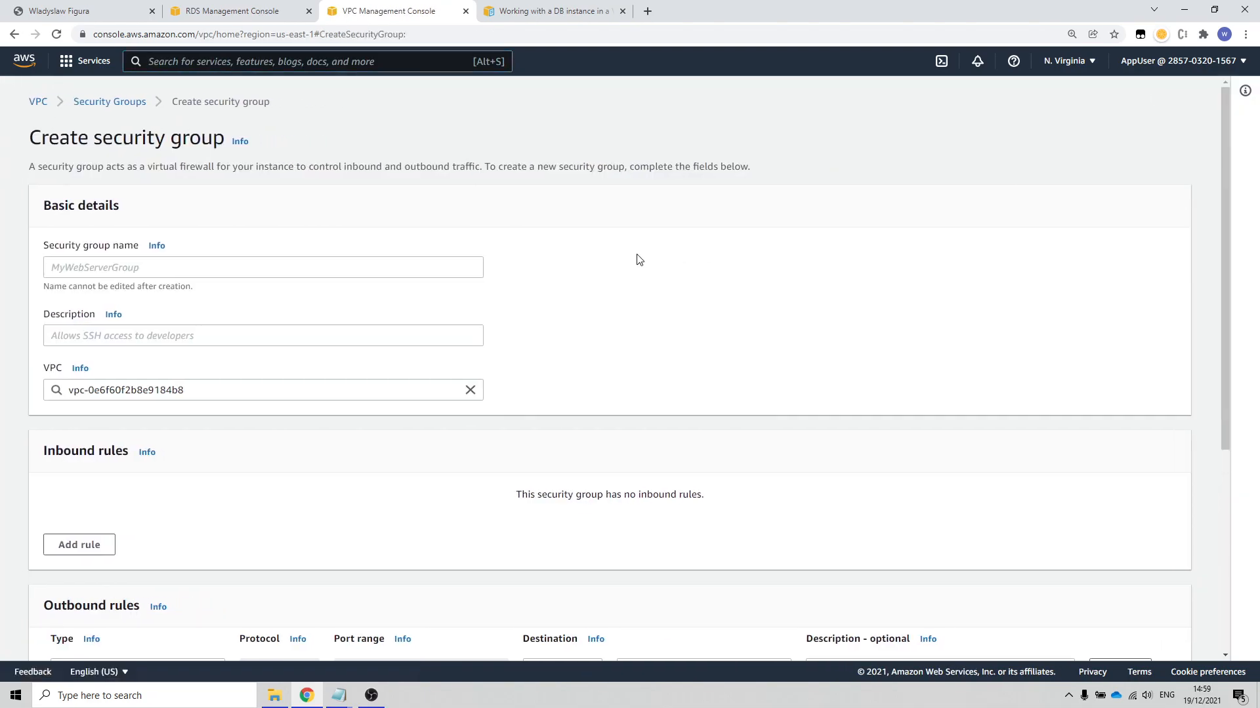
# Step: Name the new security group SecurityVPC01 and describe it as "VPC security"
pyautogui.click(176, 262)
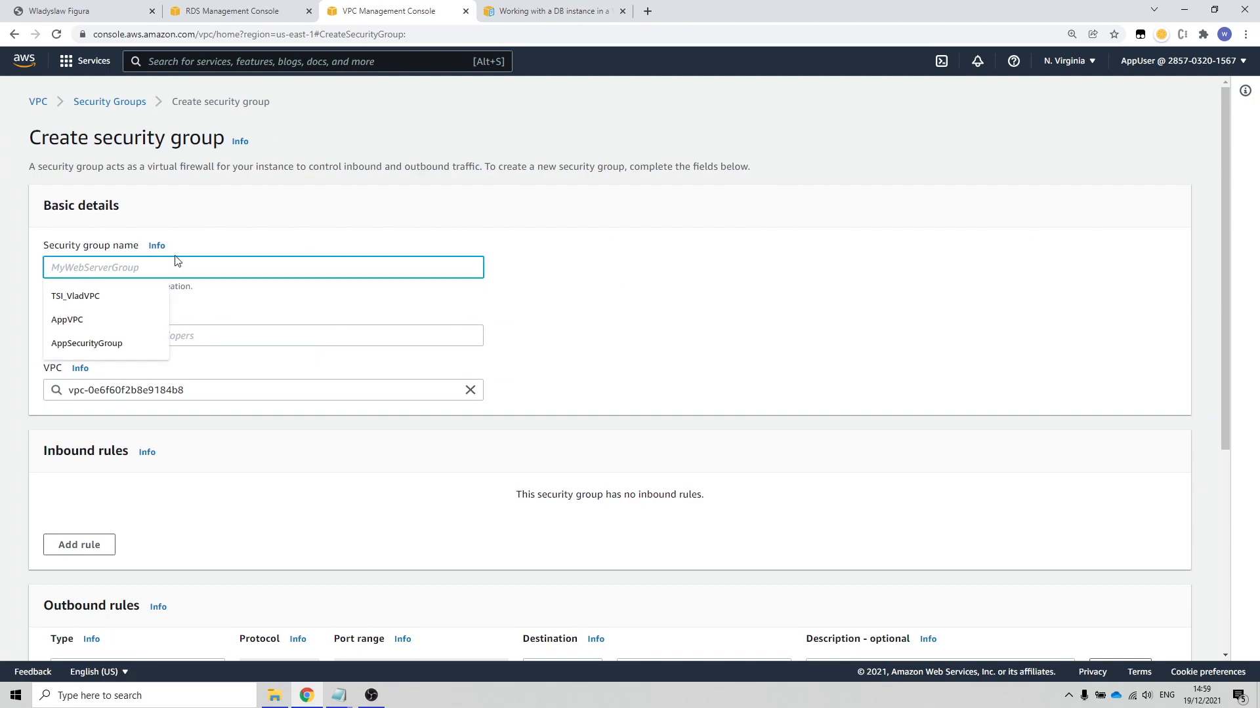
pyautogui.write('SecurityVPC01')
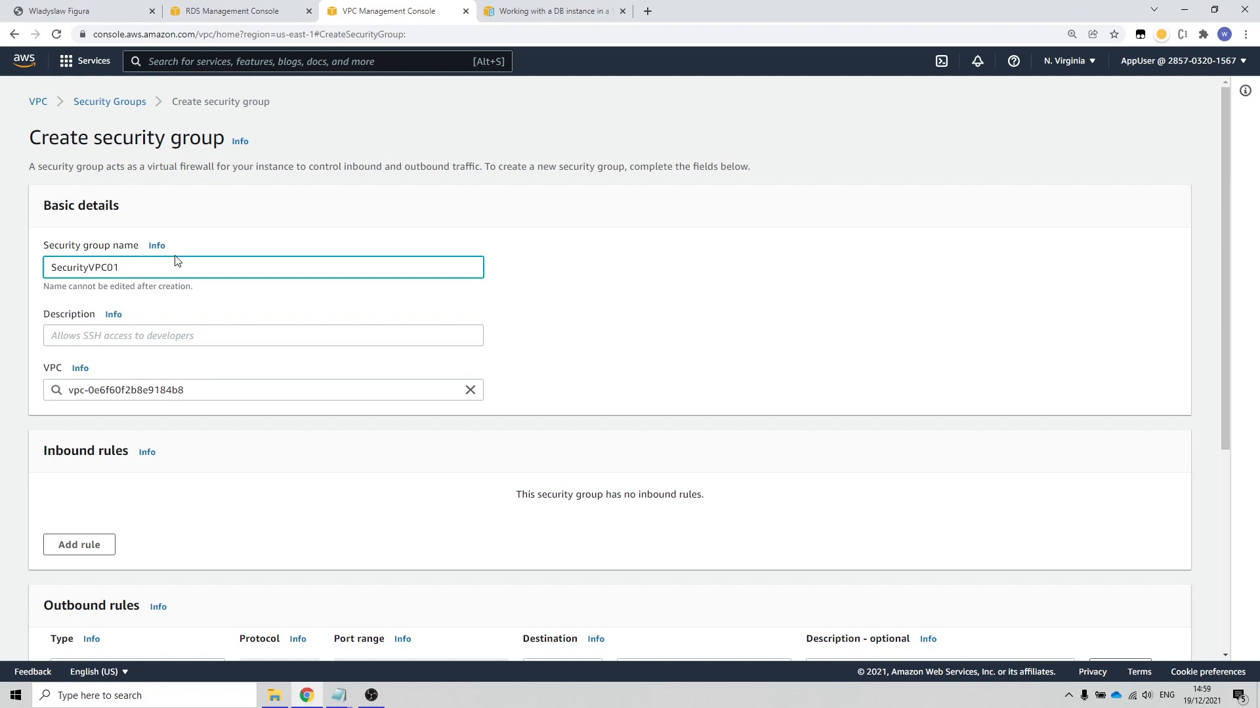
pyautogui.click(126, 336)
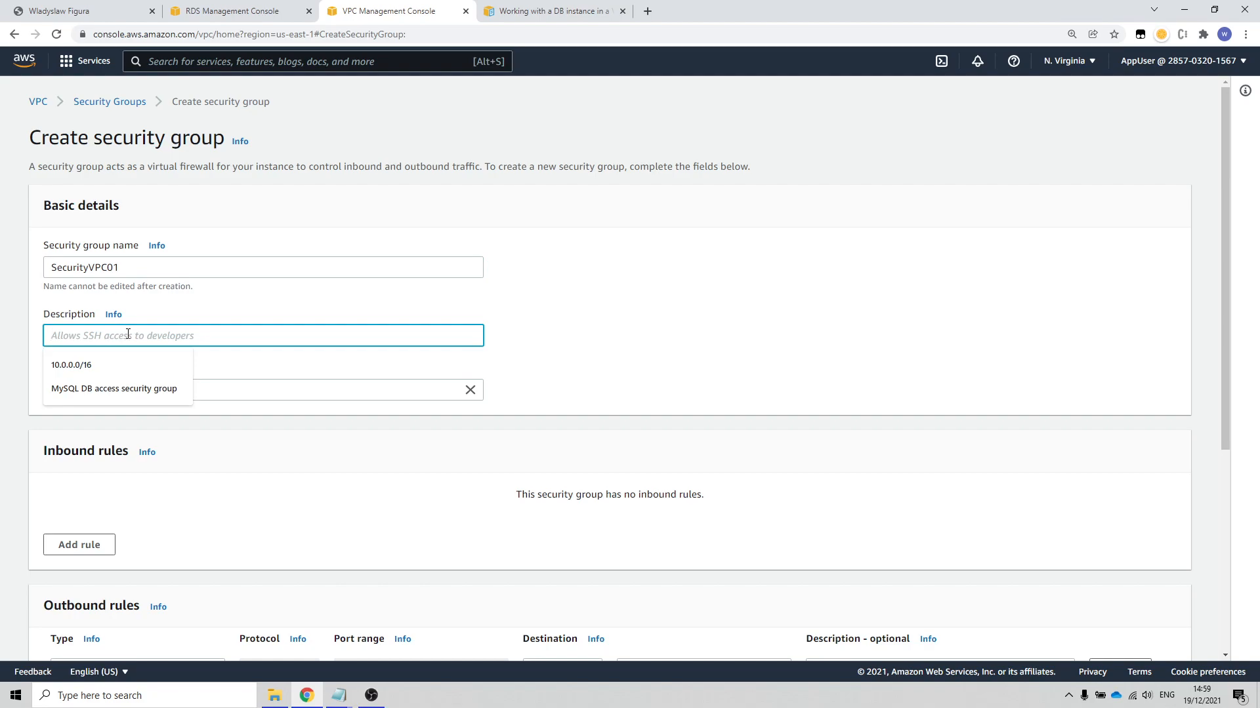
pyautogui.write('V')
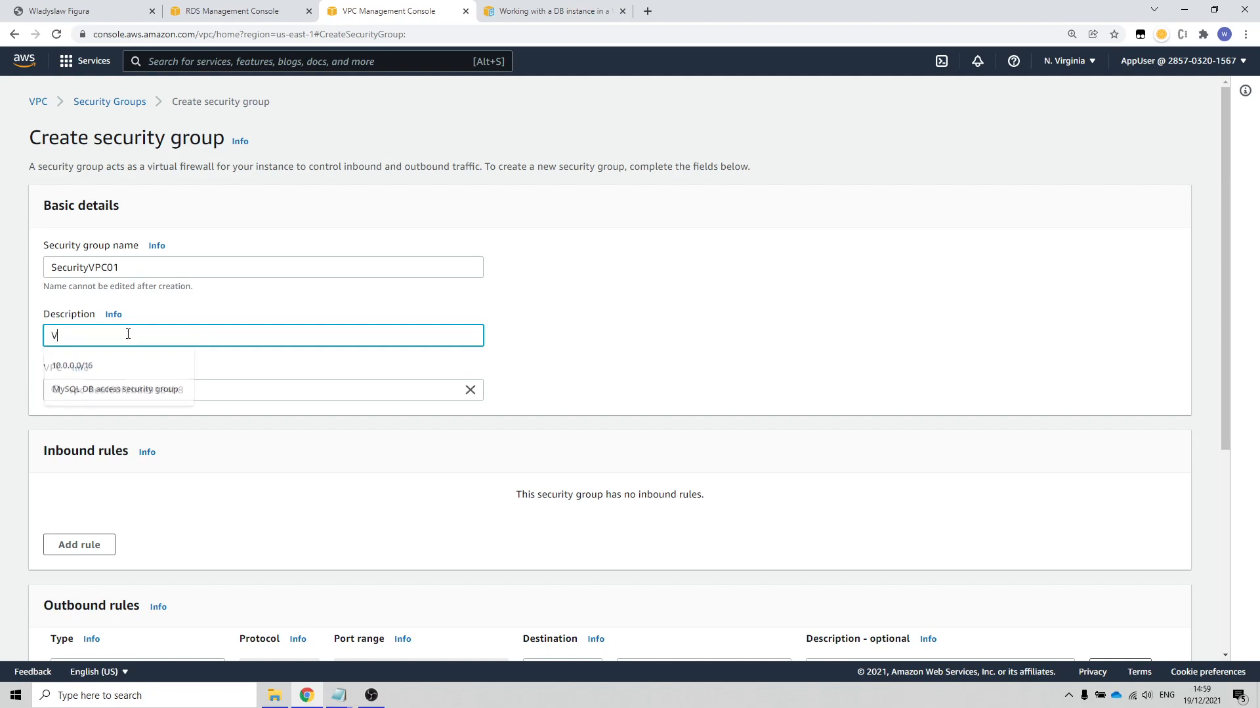
pyautogui.write('PC security')
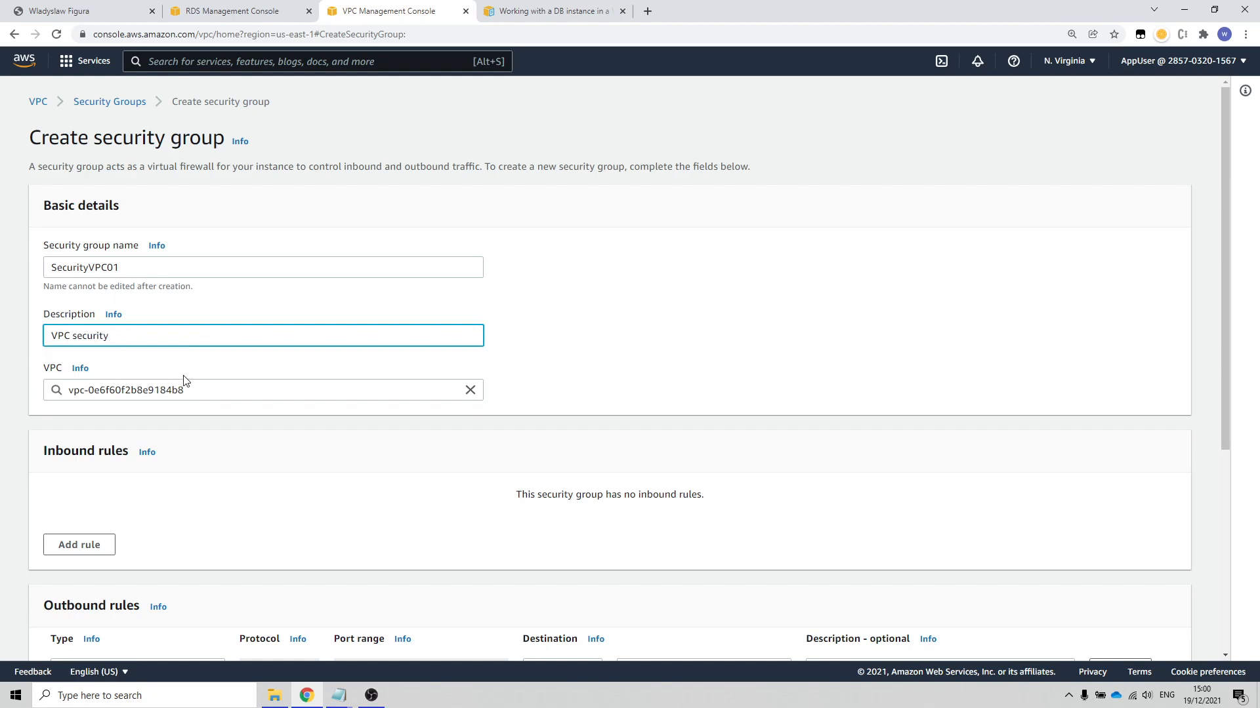
# Step: Assign the security group to AppVPC instead of the default VPC
pyautogui.click(260, 393)
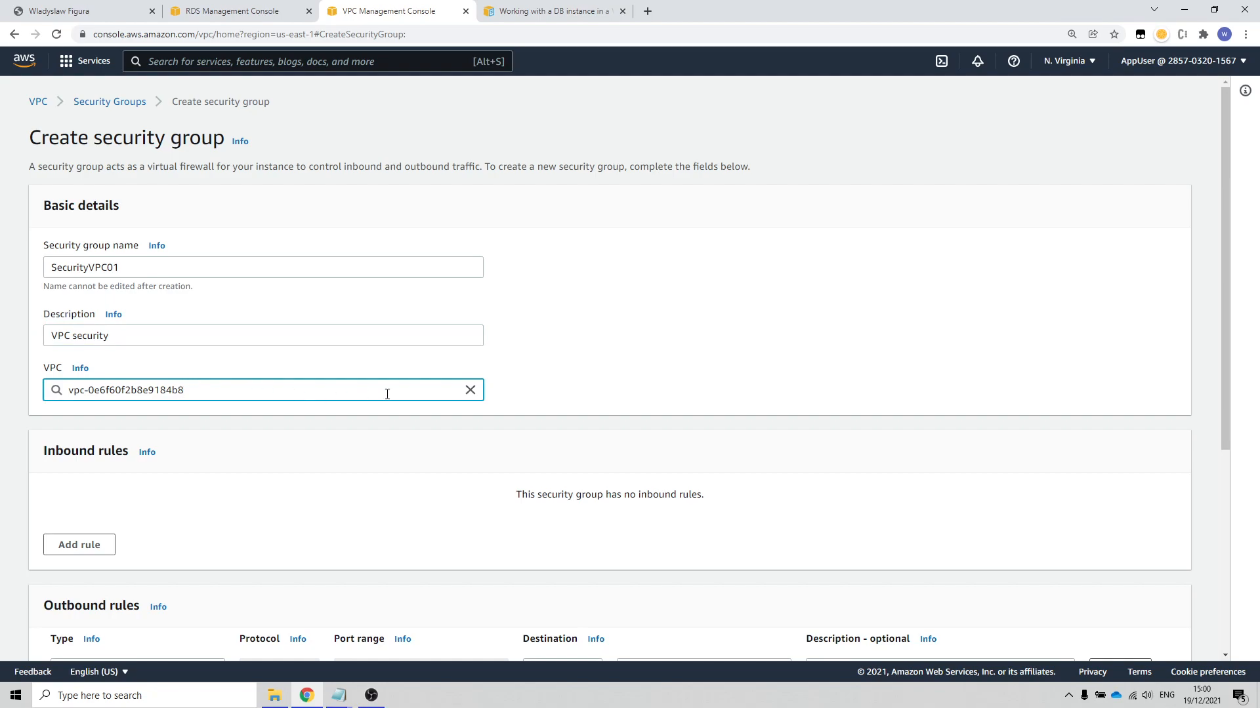
pyautogui.click(470, 390)
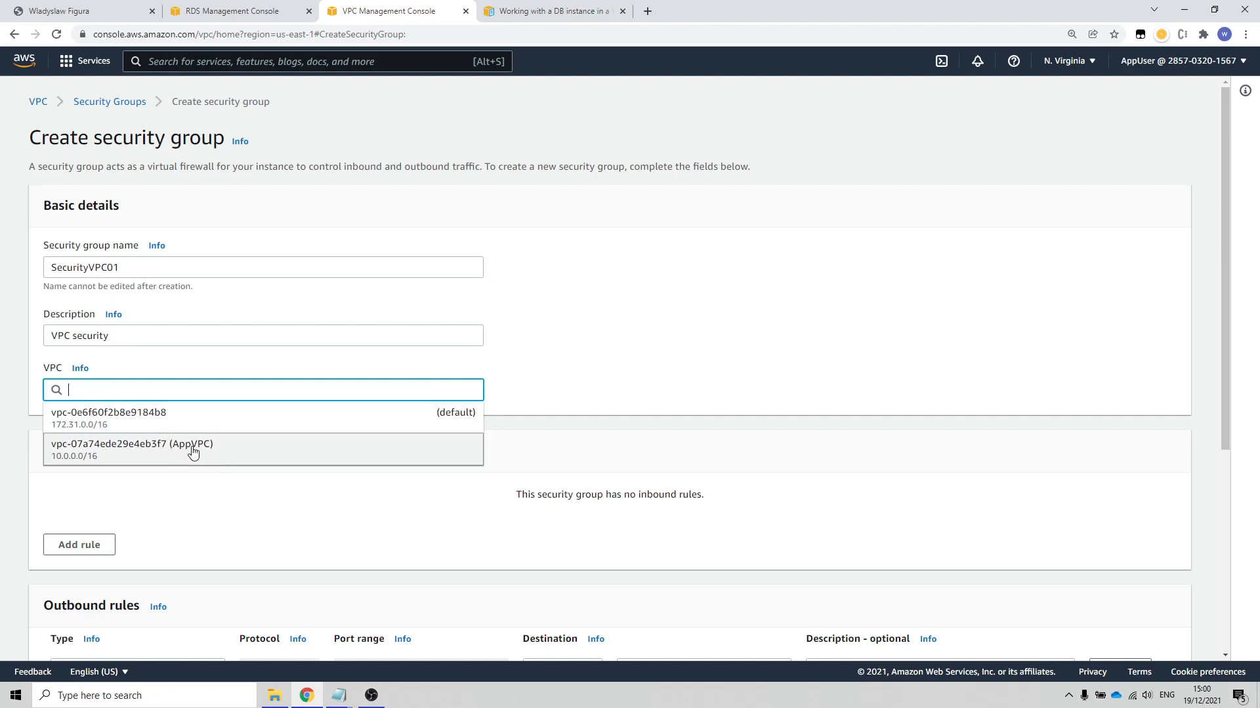
pyautogui.click(239, 452)
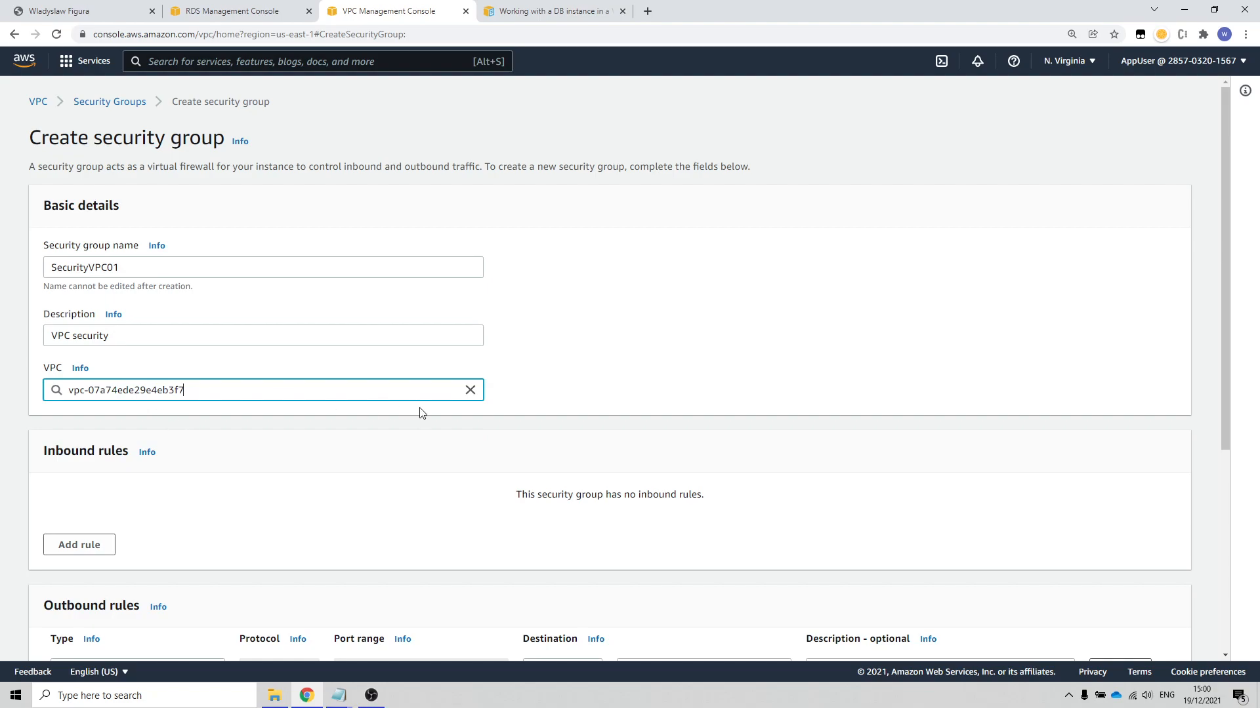
pyautogui.click(470, 390)
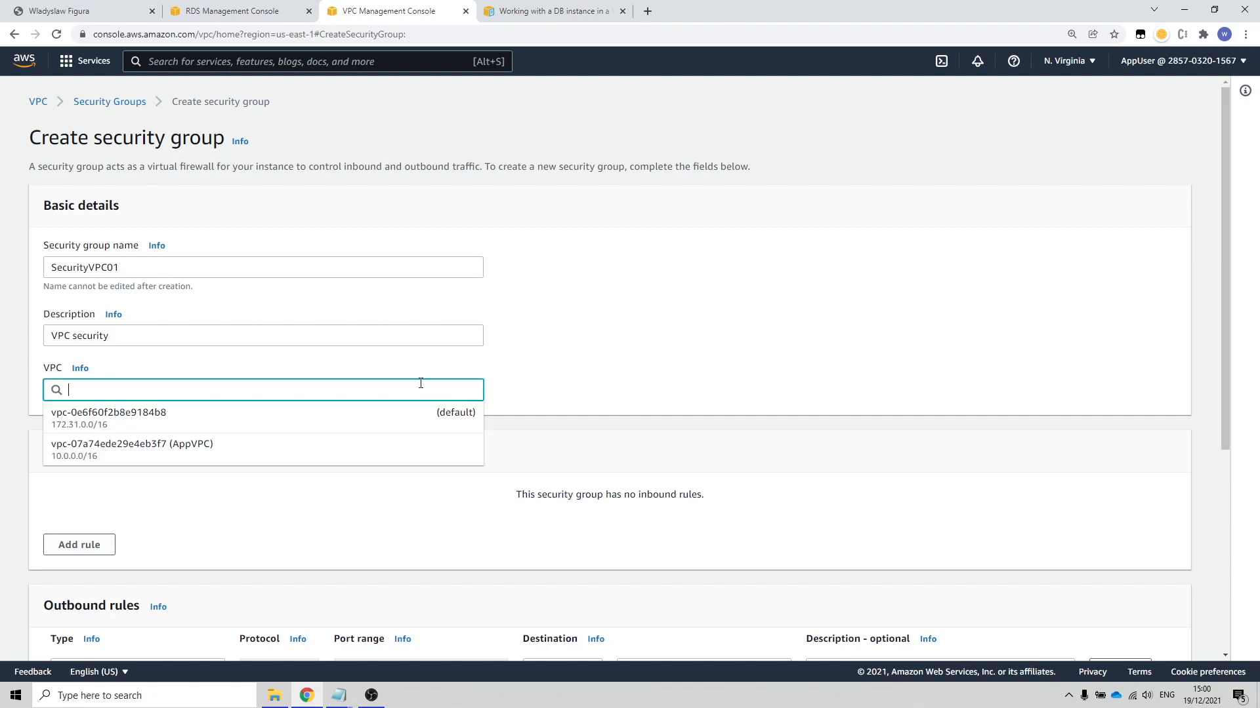
pyautogui.click(194, 452)
# Step: Add an inbound rule of type MYSQL/Aurora that allows traffic from anywhere (0.0.0.0/0)
pyautogui.scroll(-3, 326, 485)
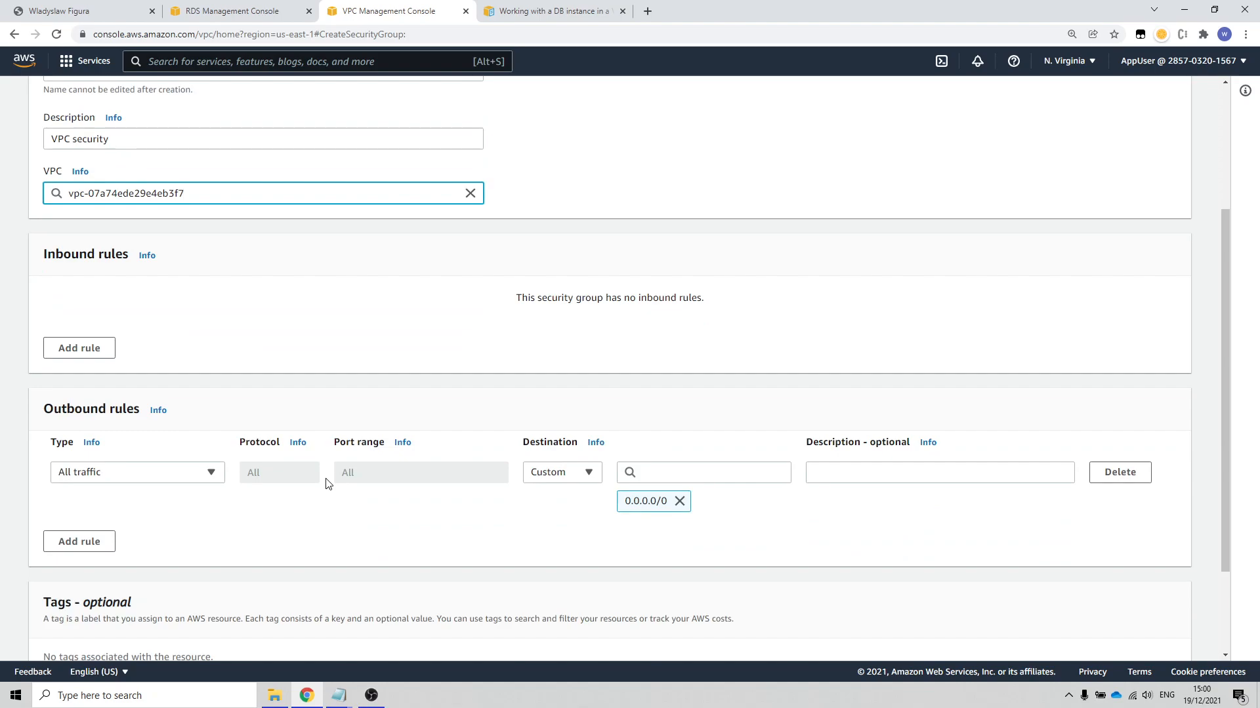
pyautogui.scroll(-1, 328, 485)
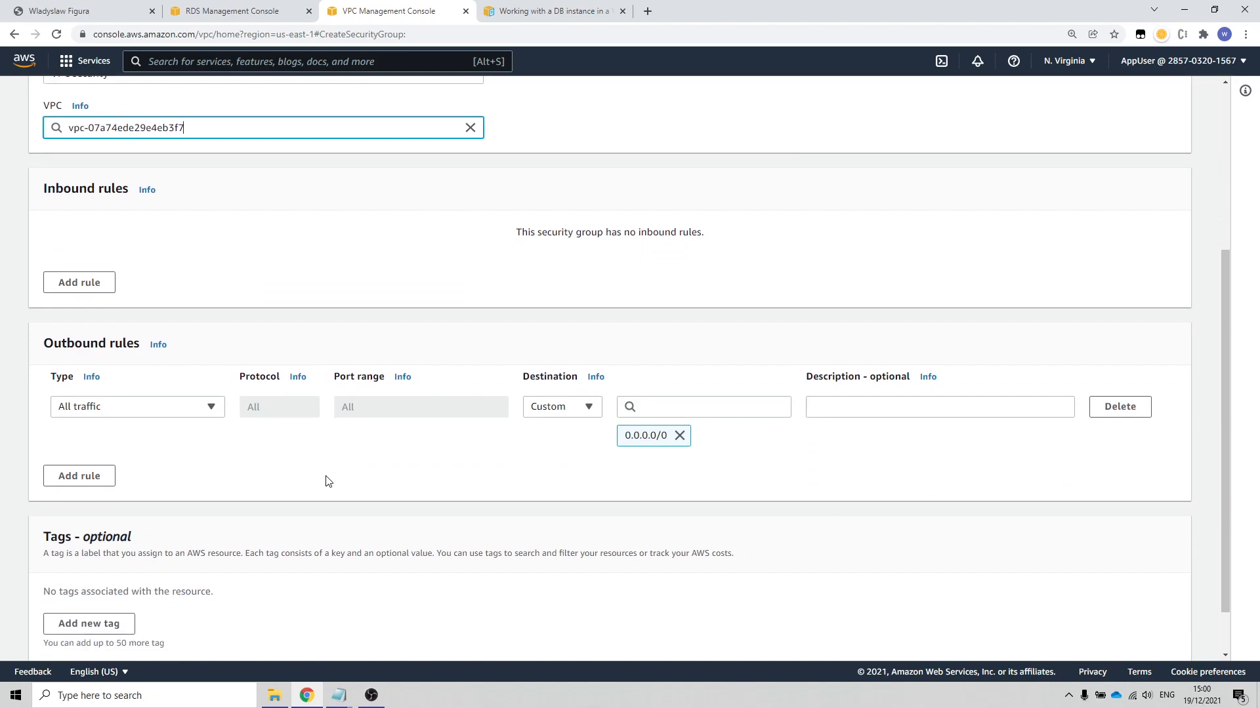
pyautogui.scroll(2, 326, 481)
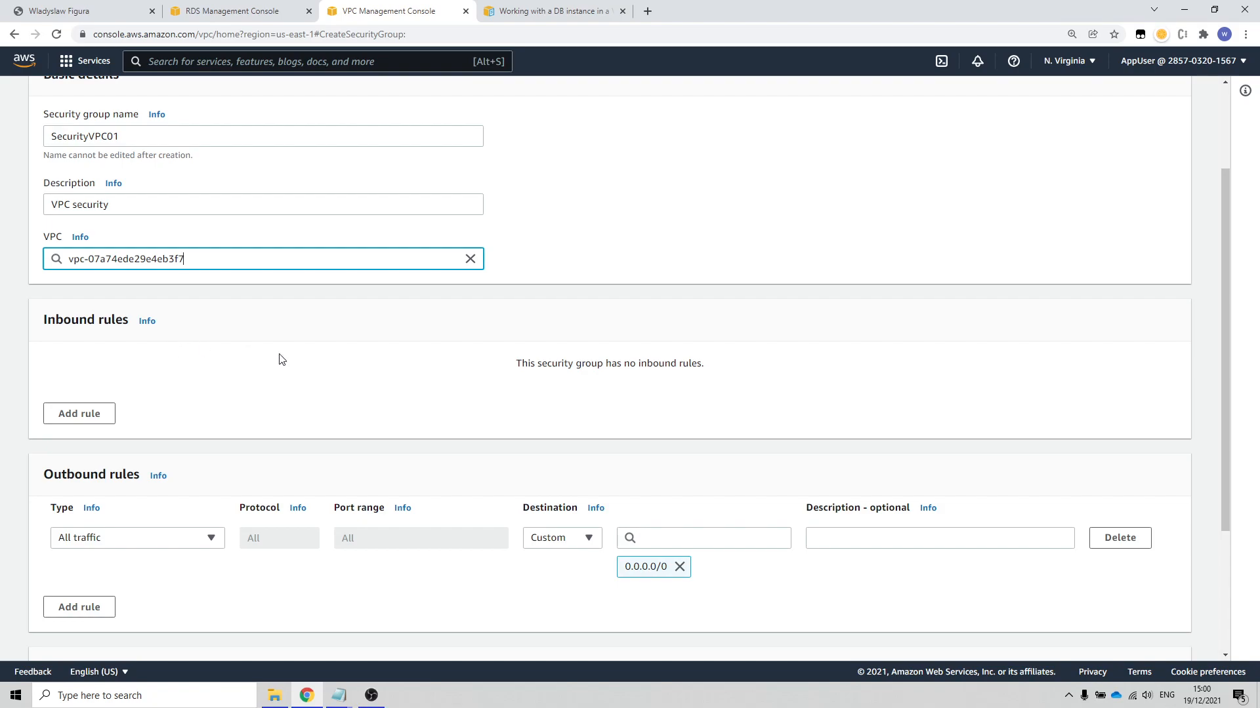
pyautogui.scroll(2, 363, 389)
pyautogui.scroll(-1, 363, 388)
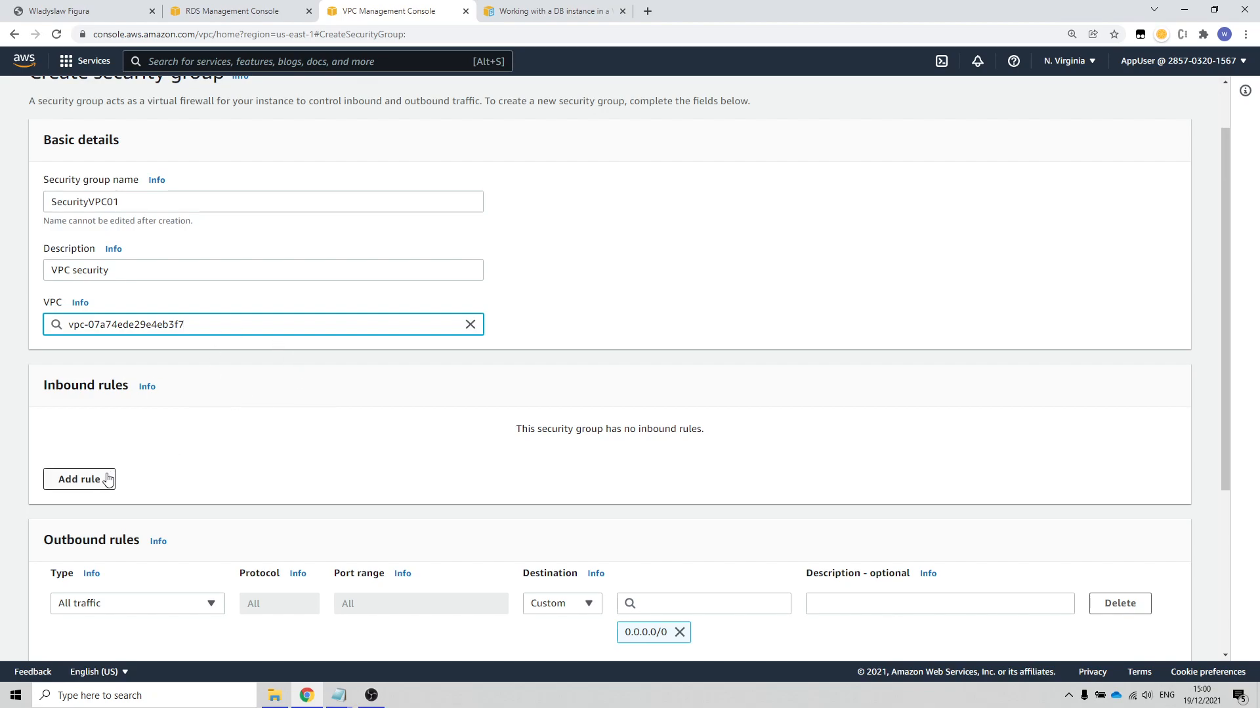
pyautogui.click(78, 479)
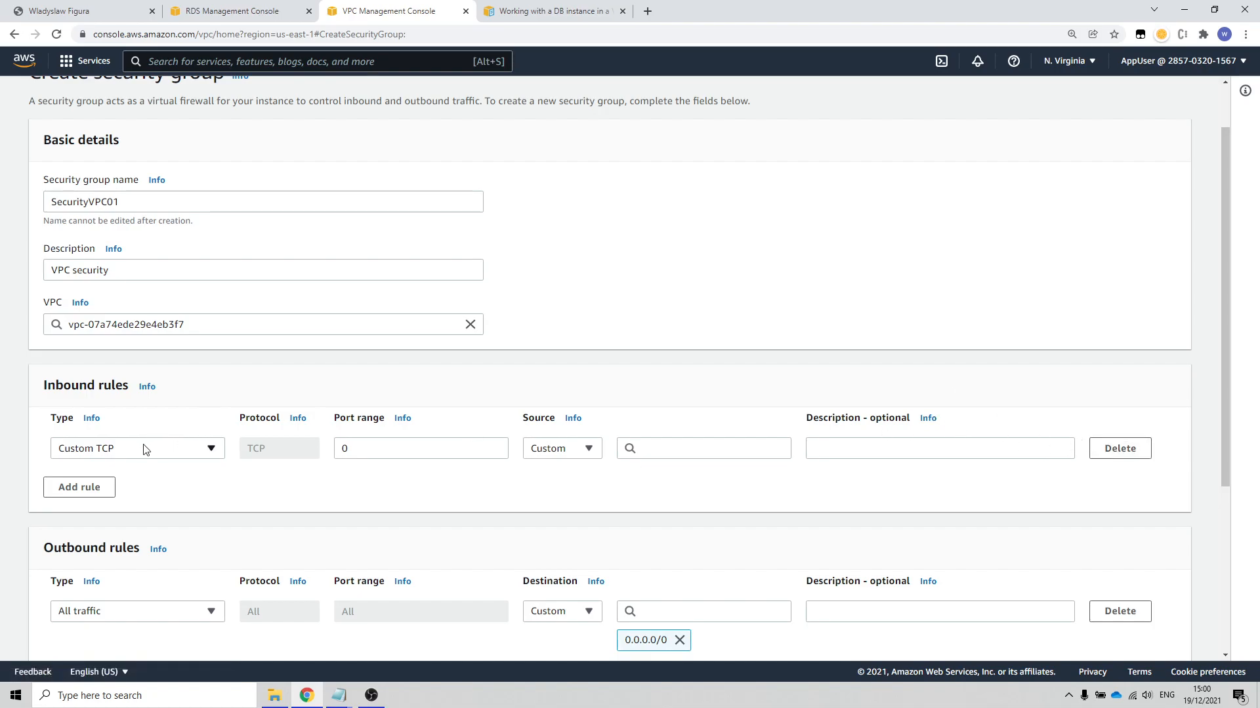
pyautogui.click(212, 451)
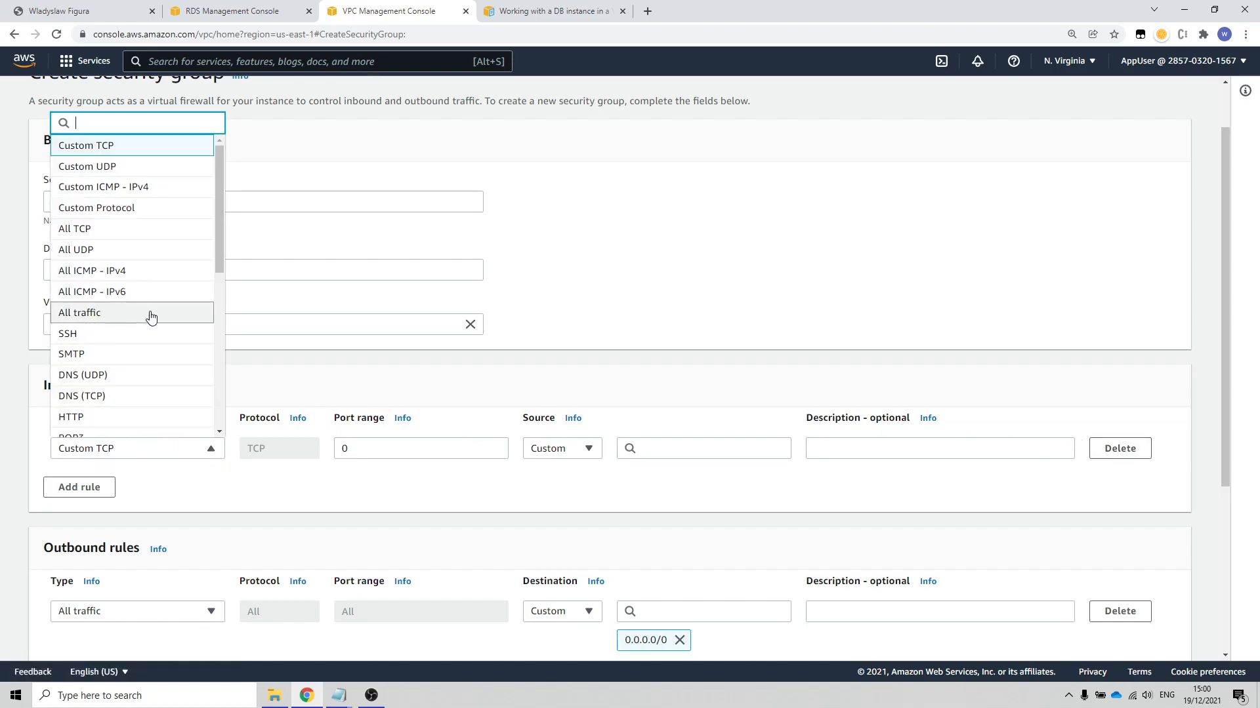
pyautogui.scroll(-3, 150, 316)
pyautogui.scroll(-1, 150, 317)
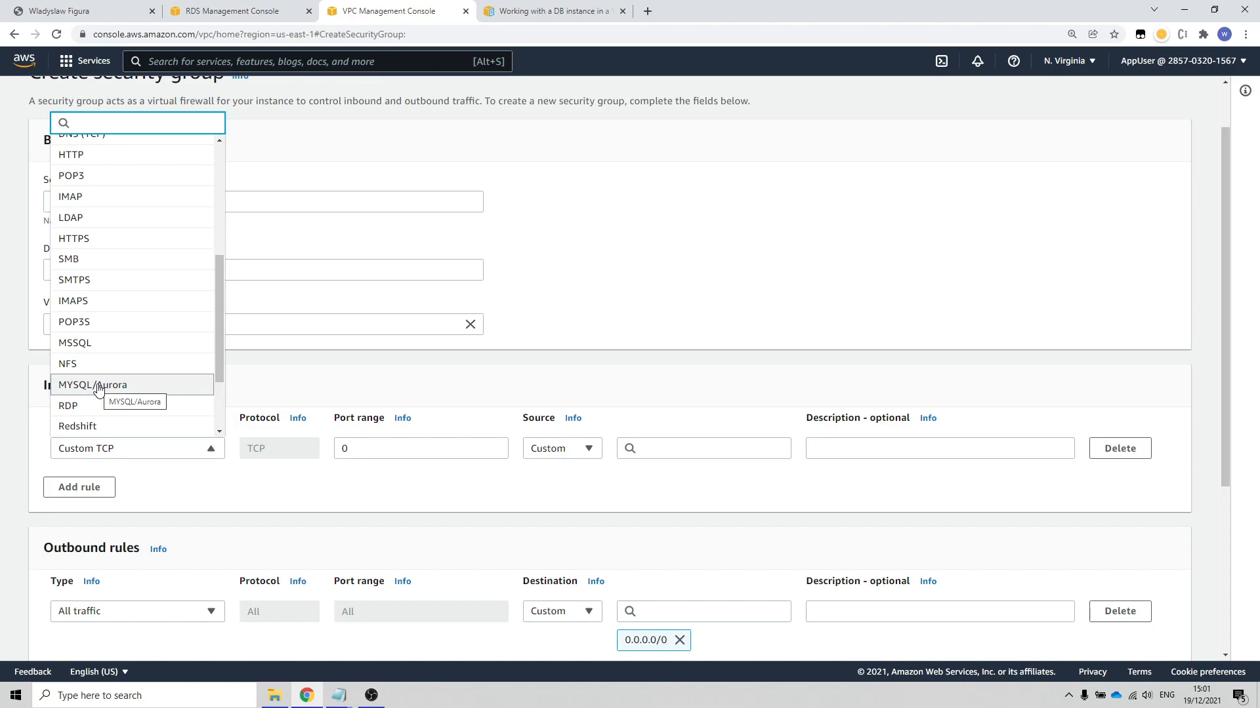
pyautogui.click(98, 387)
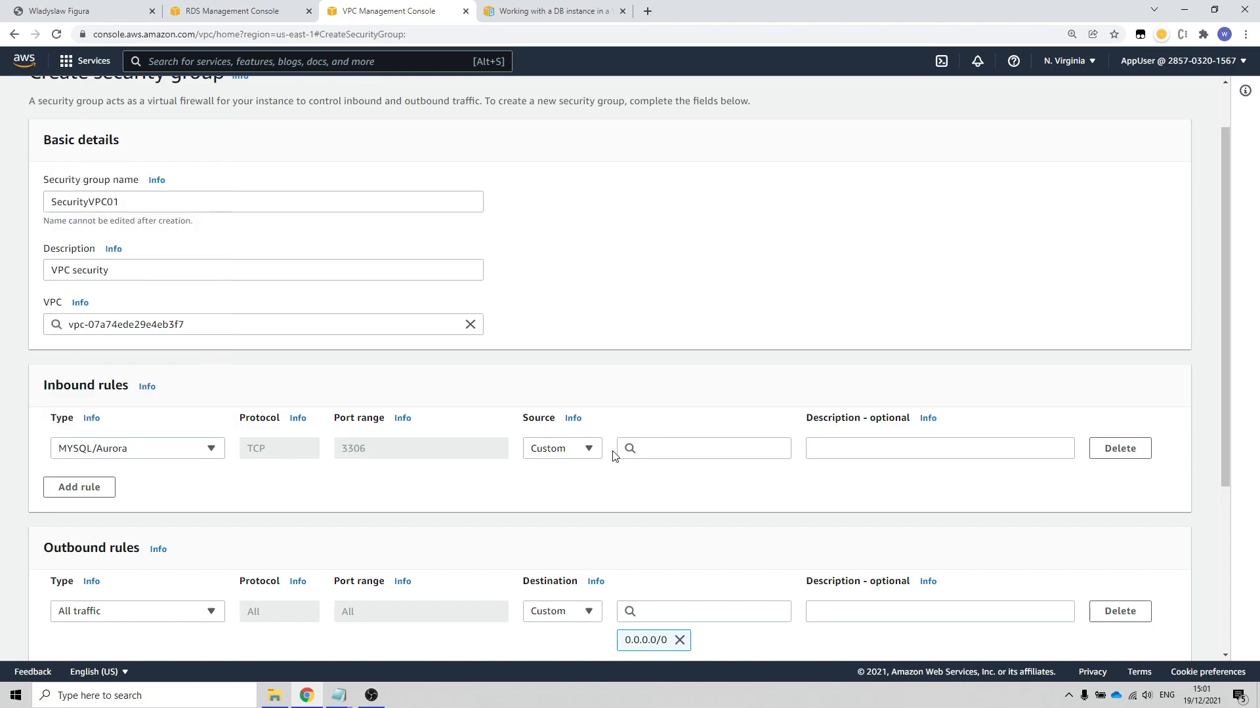
pyautogui.click(589, 457)
pyautogui.click(551, 502)
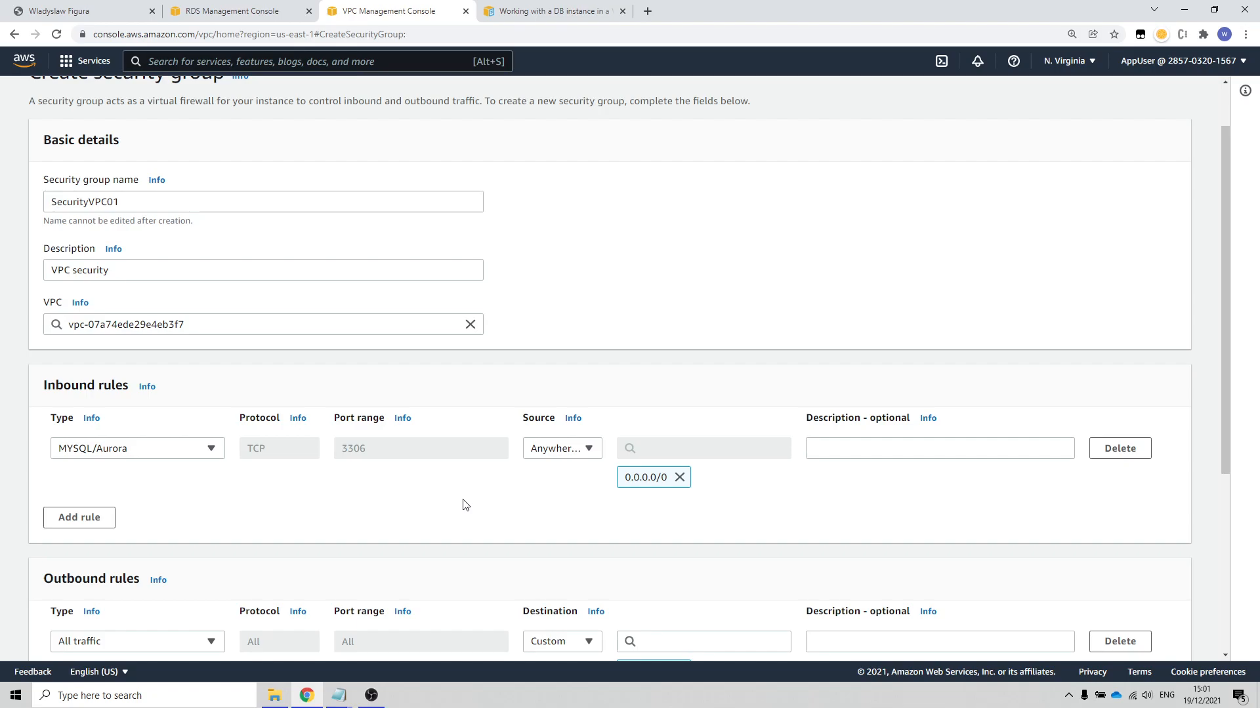
# Step: Review the basic details and the inbound and outbound rules, and create the SecurityVPC01 security group
pyautogui.scroll(-3, 463, 505)
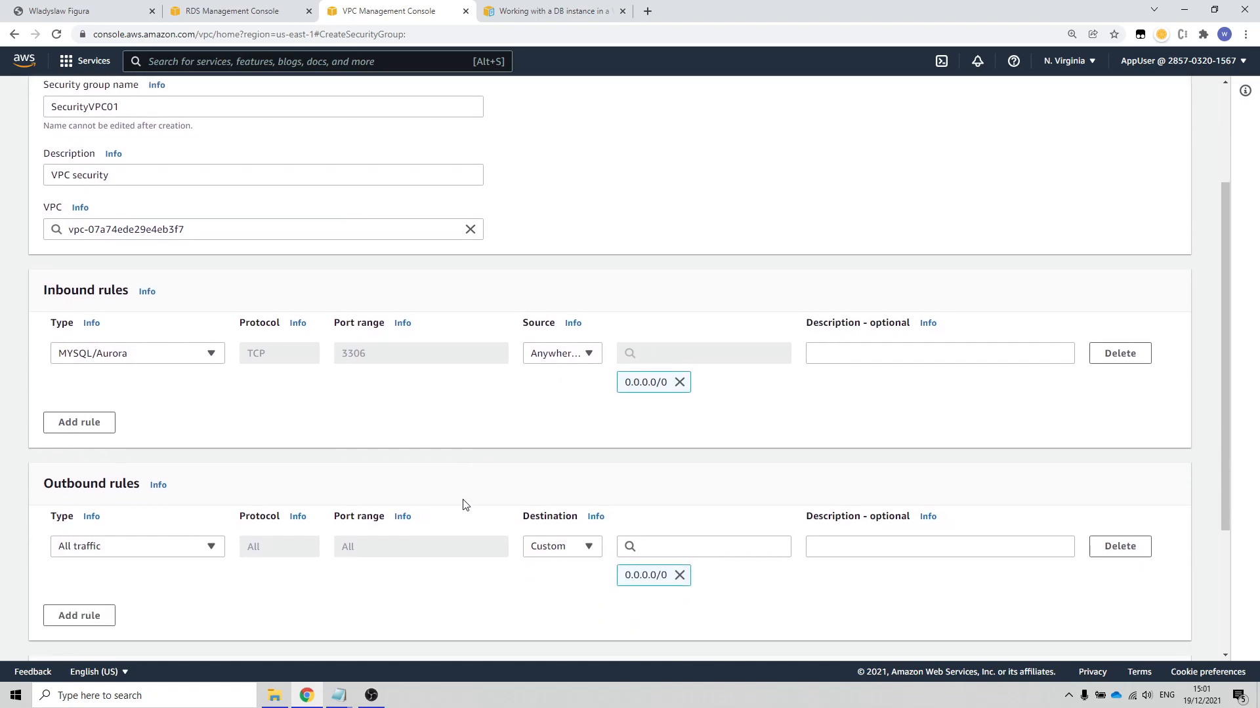
pyautogui.scroll(3, 492, 470)
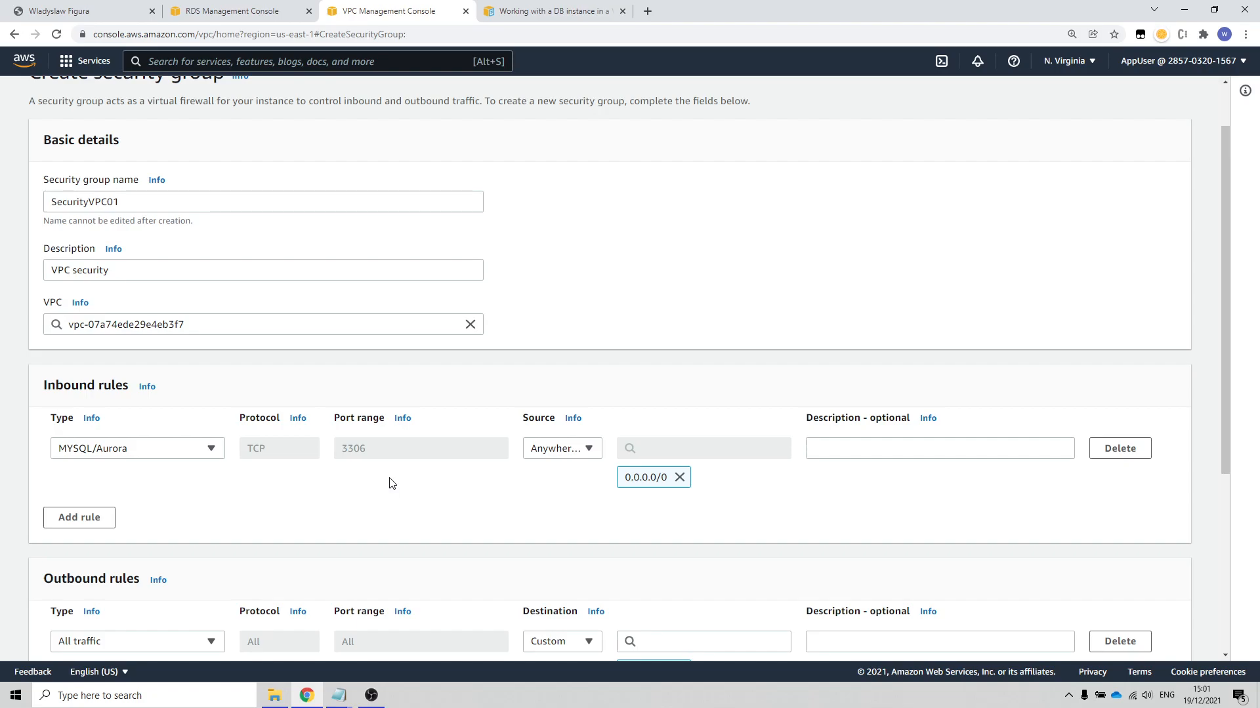
pyautogui.scroll(-3, 964, 506)
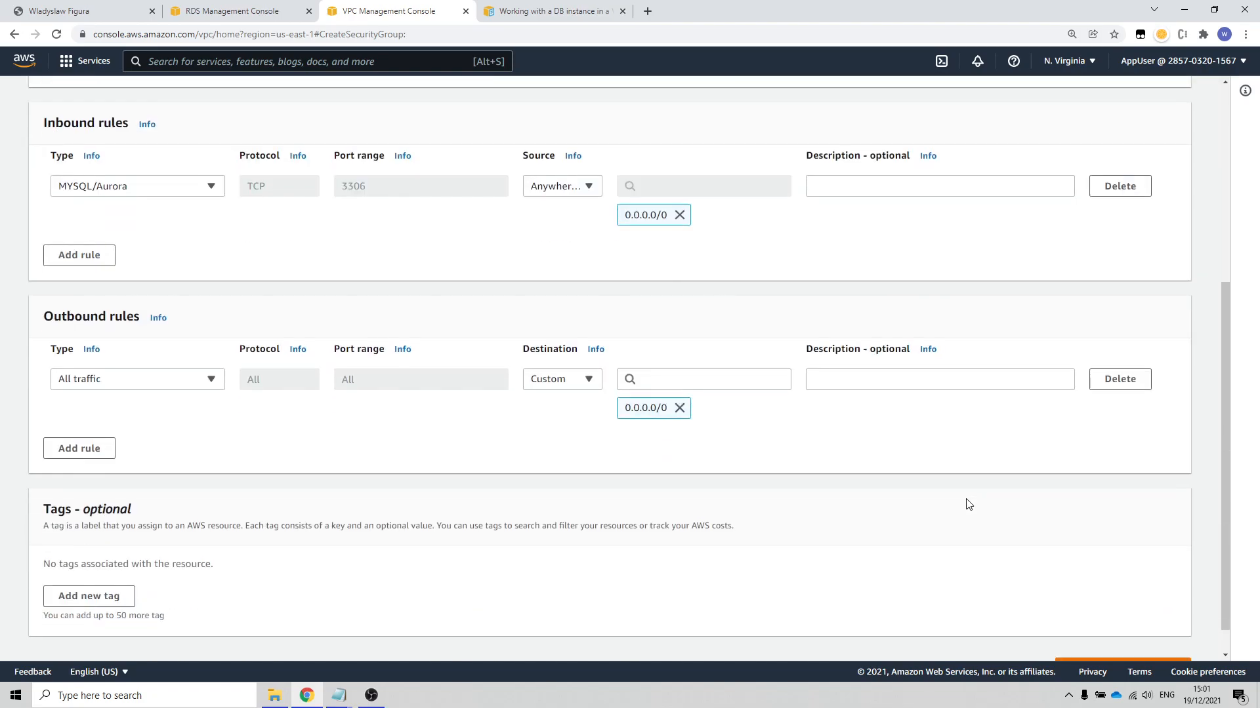
pyautogui.scroll(3, 871, 469)
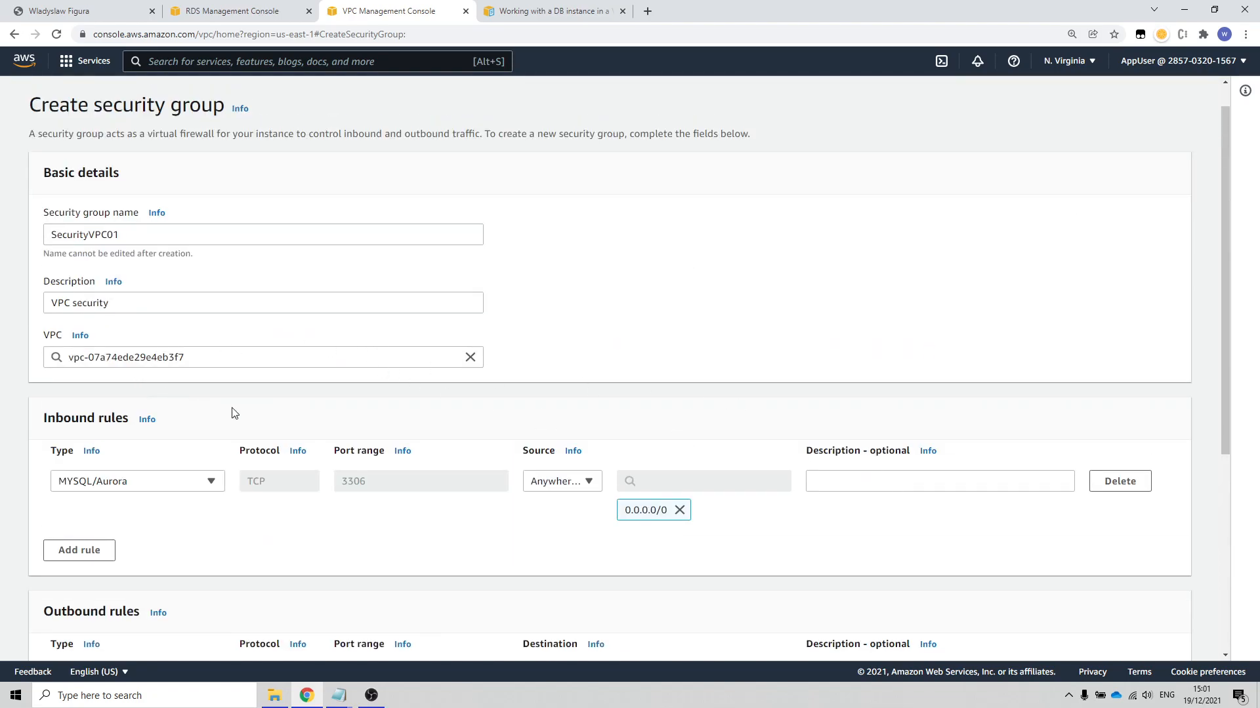
pyautogui.scroll(-3, 234, 414)
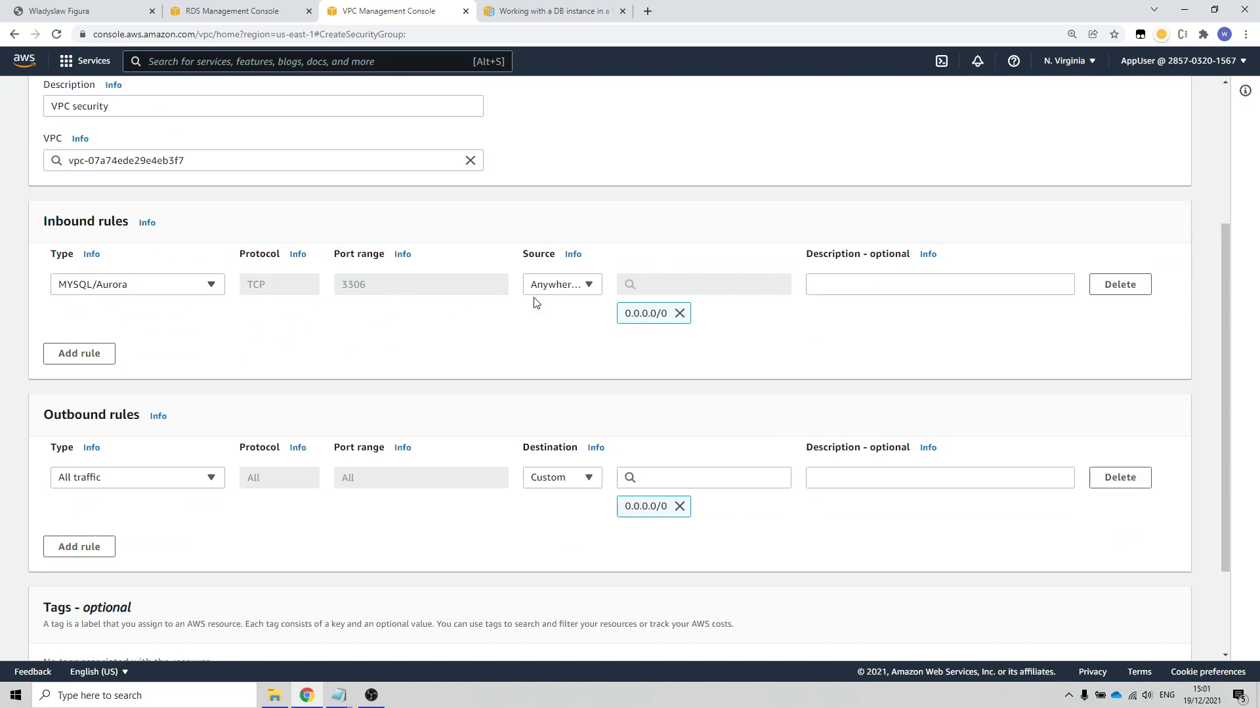
pyautogui.scroll(-2, 1021, 371)
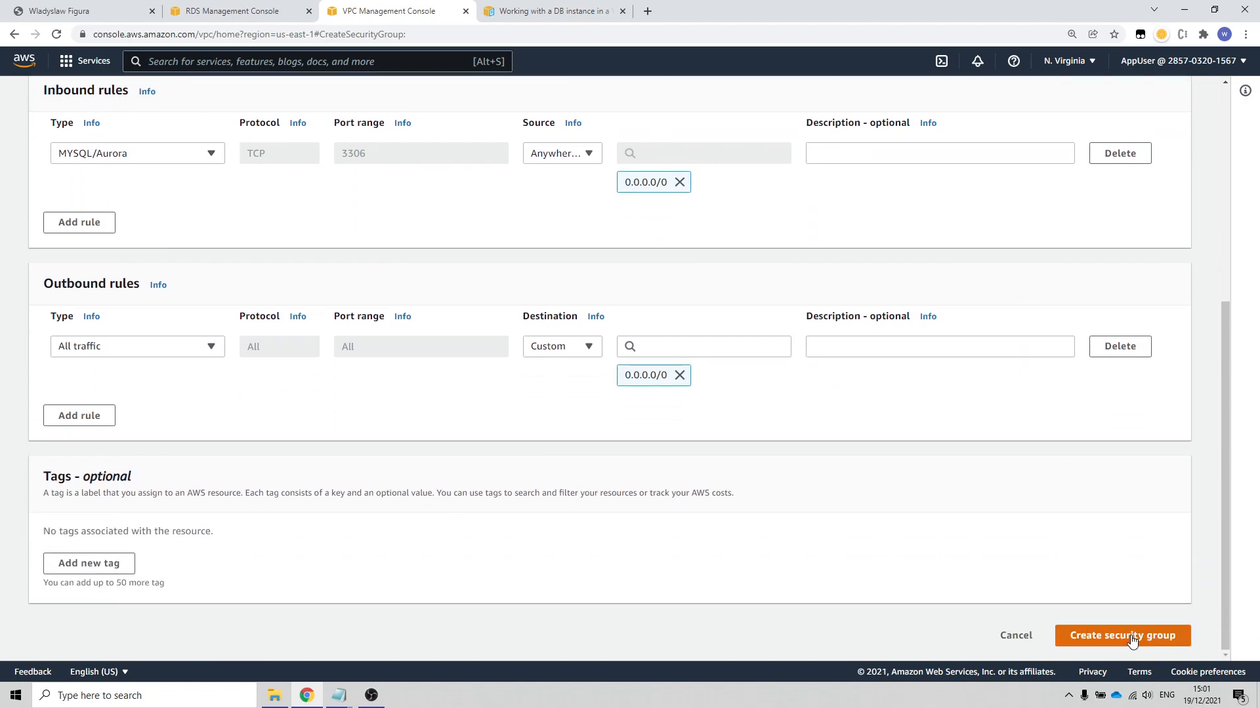
pyautogui.click(1125, 640)
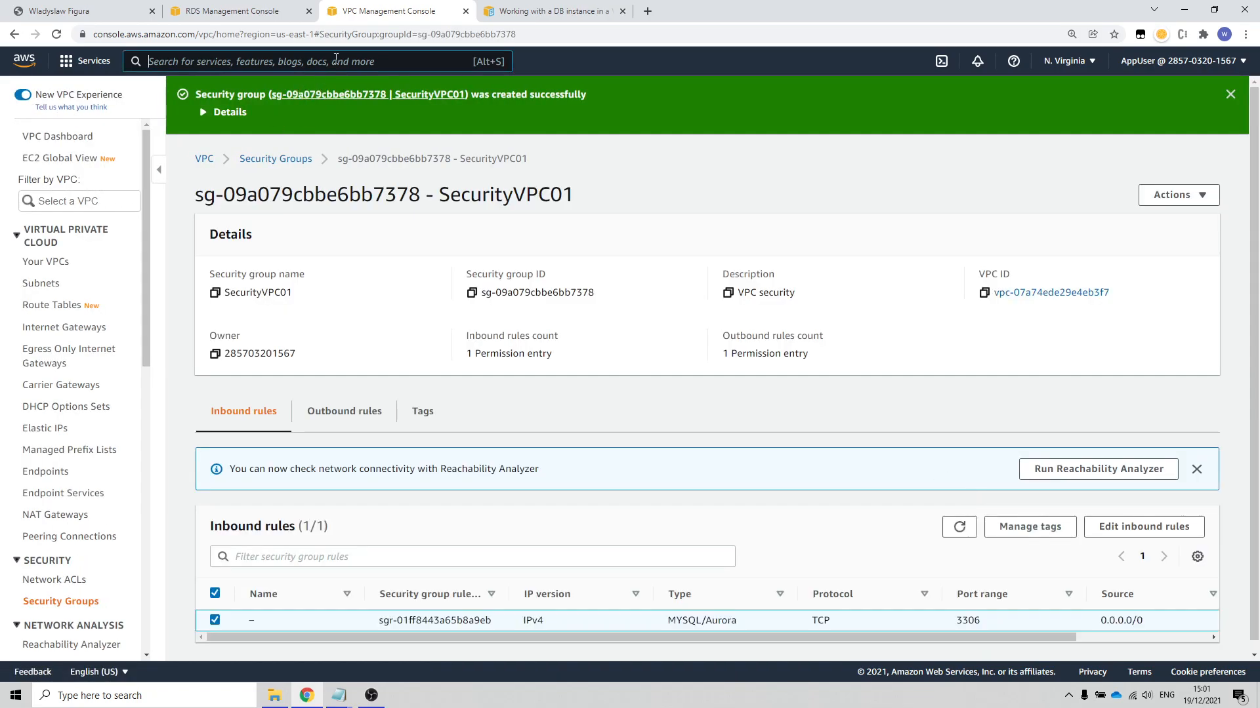
# Step: Return to the RDS service and start creating a new database from the list of DB instances
pyautogui.click(336, 61)
pyautogui.write('rds')
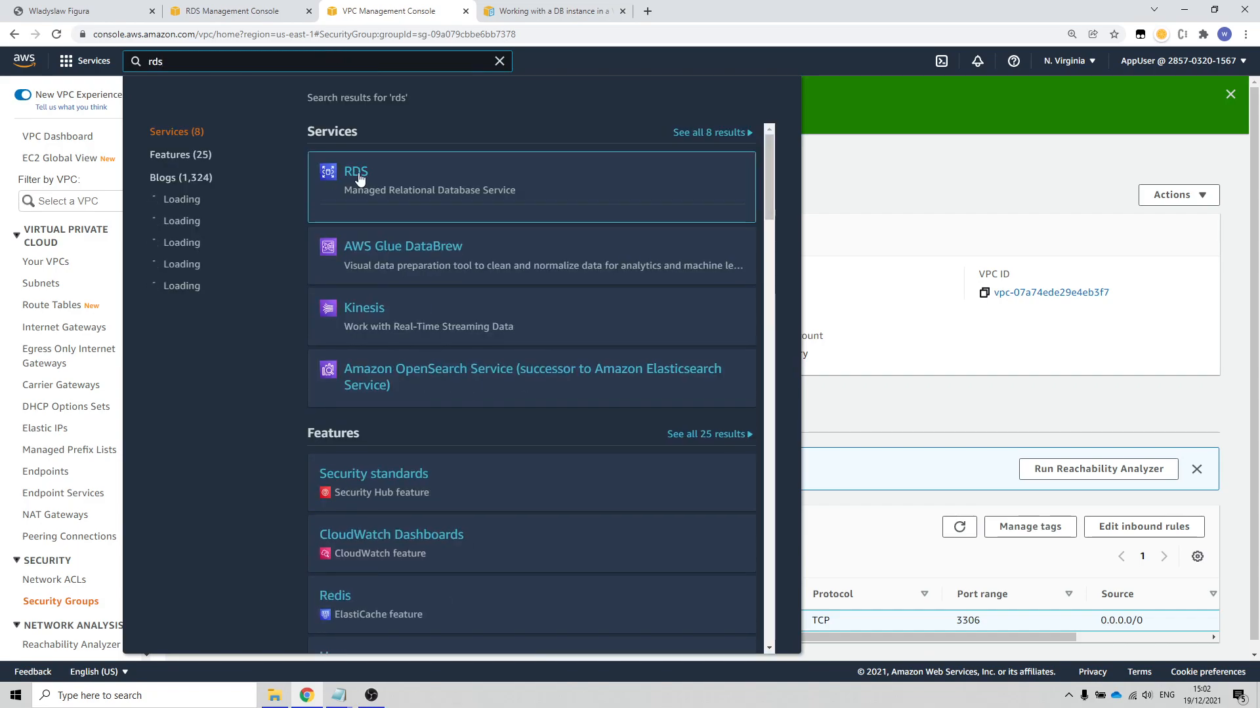
pyautogui.click(357, 174)
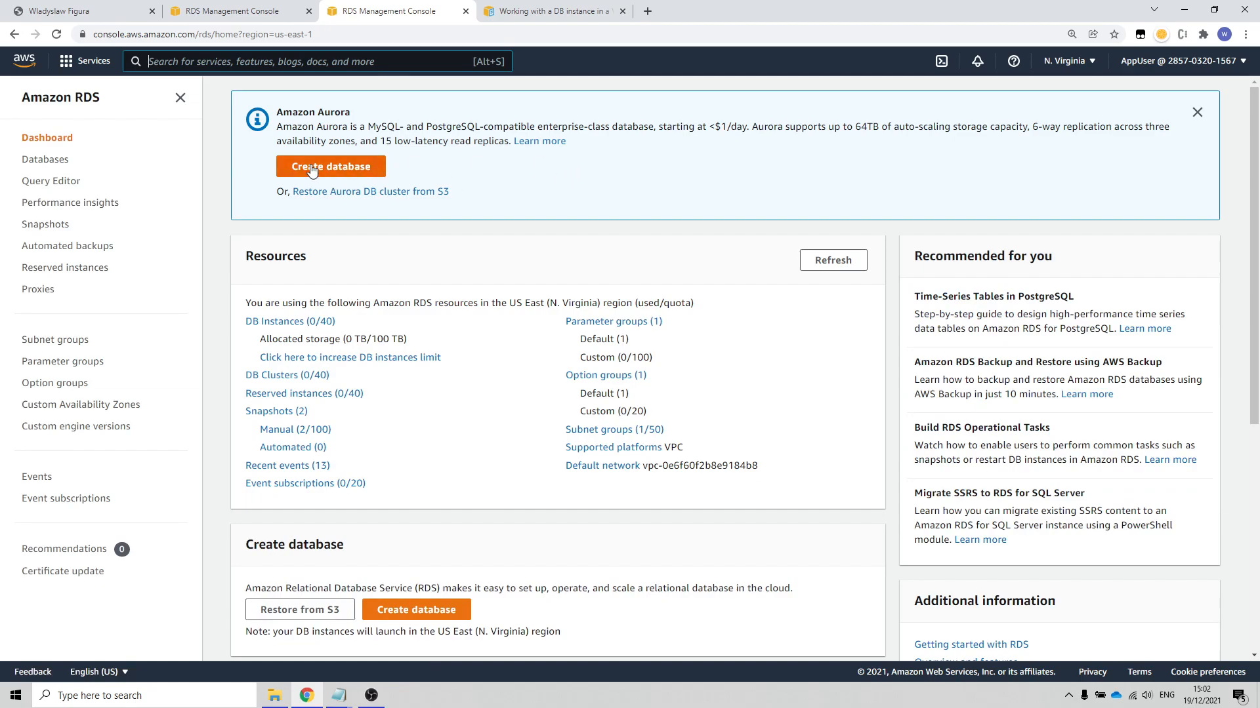
pyautogui.click(271, 323)
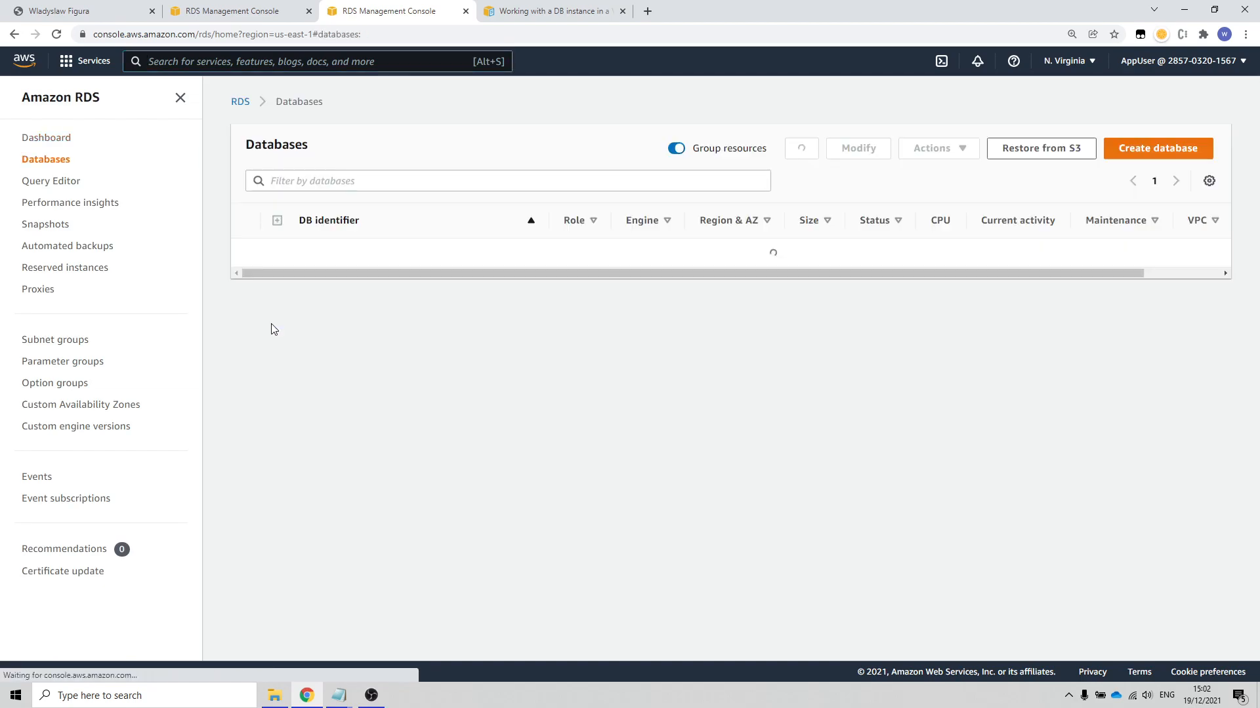
pyautogui.click(1177, 150)
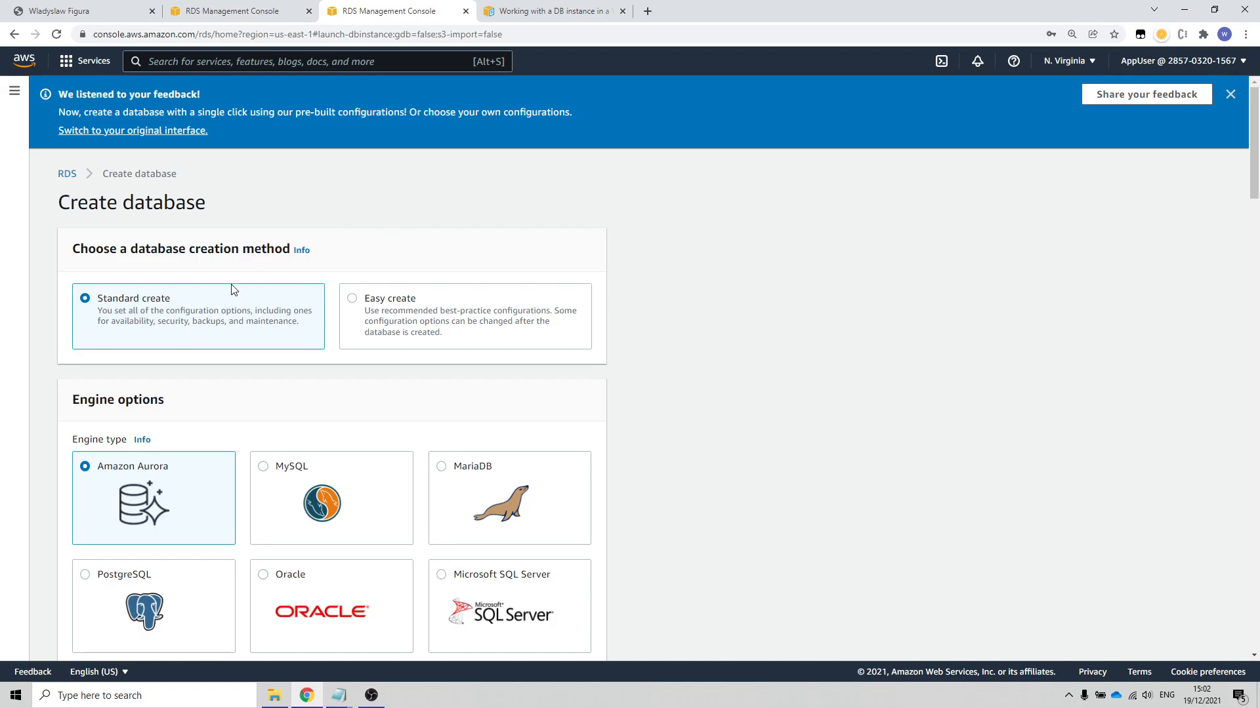
# Step: Choose MySQL as the database engine and the Free tier template
pyautogui.click(283, 472)
pyautogui.scroll(-9, 734, 385)
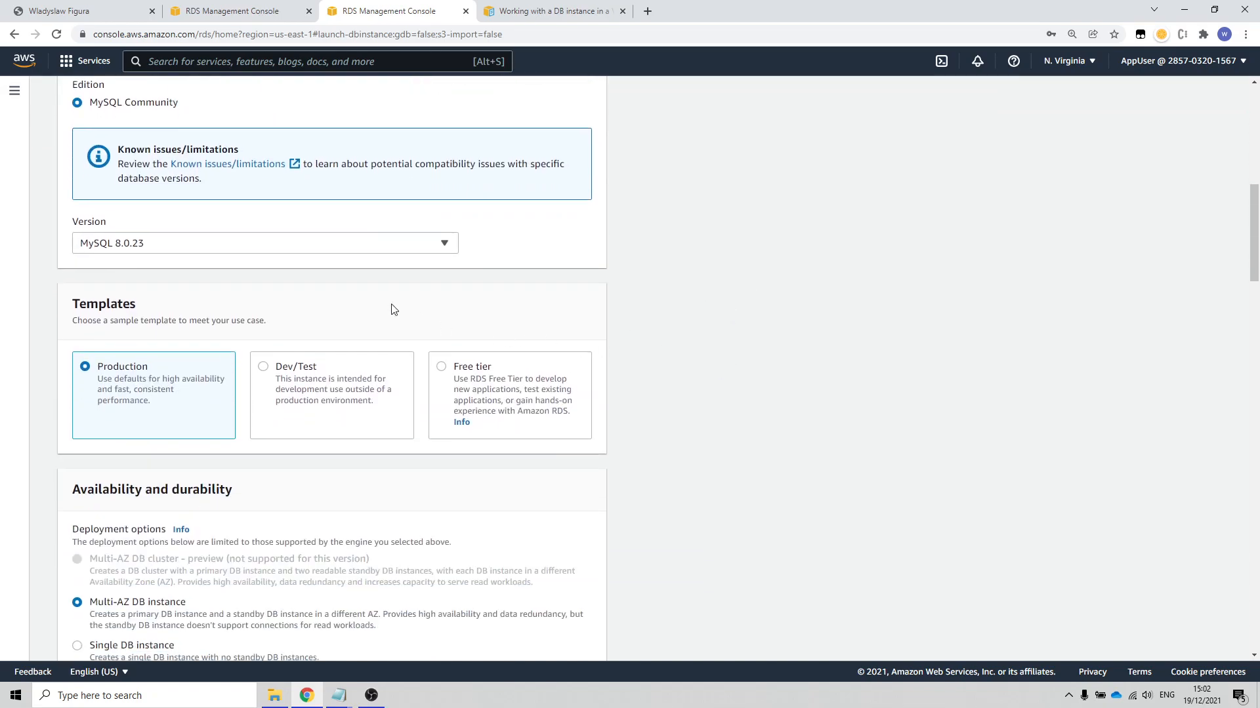
pyautogui.scroll(-2, 433, 244)
pyautogui.click(434, 243)
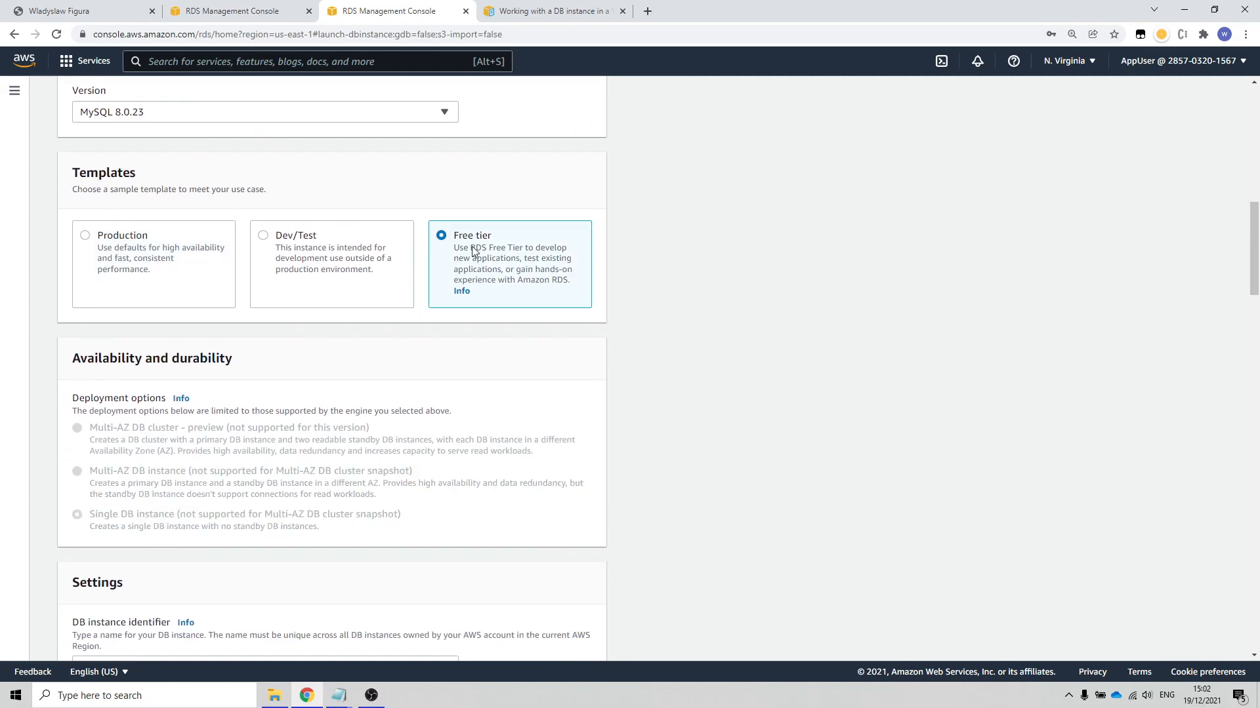
# Step: Name the DB instance dbBackend in the instance identifier setting
pyautogui.scroll(-5, 433, 328)
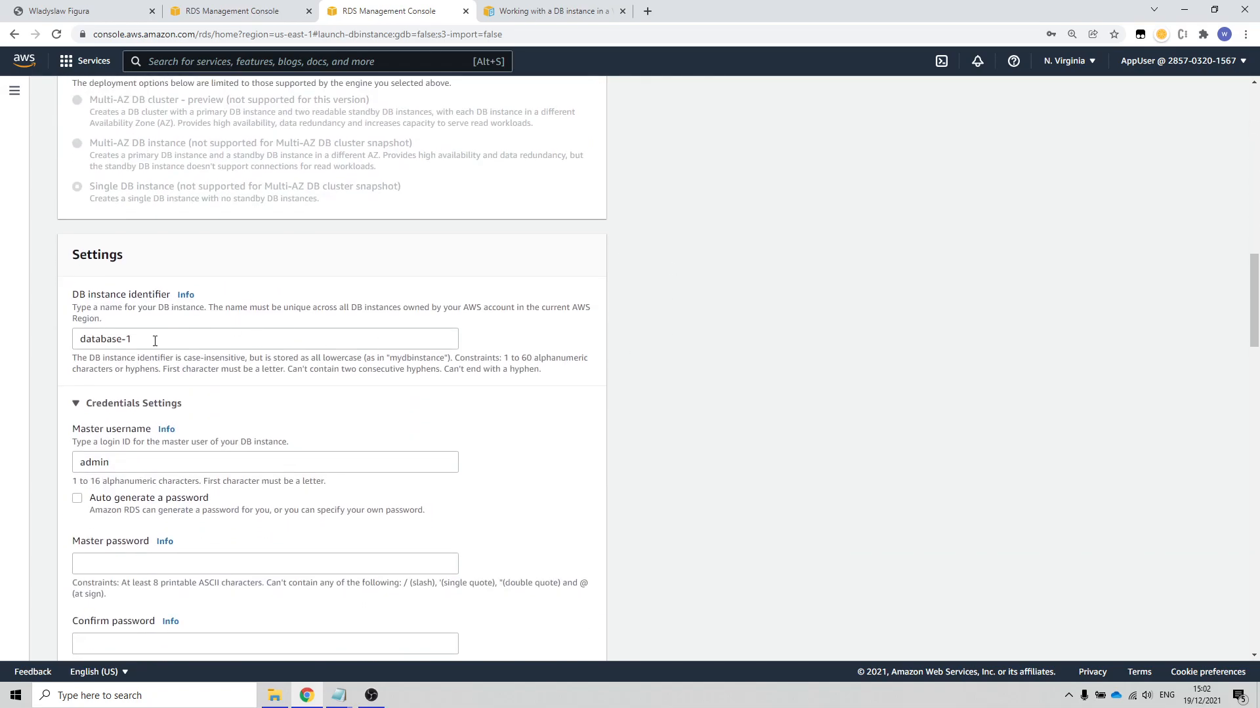
pyautogui.moveTo(154, 343); pyautogui.dragTo(4, 340)
pyautogui.write('db01')
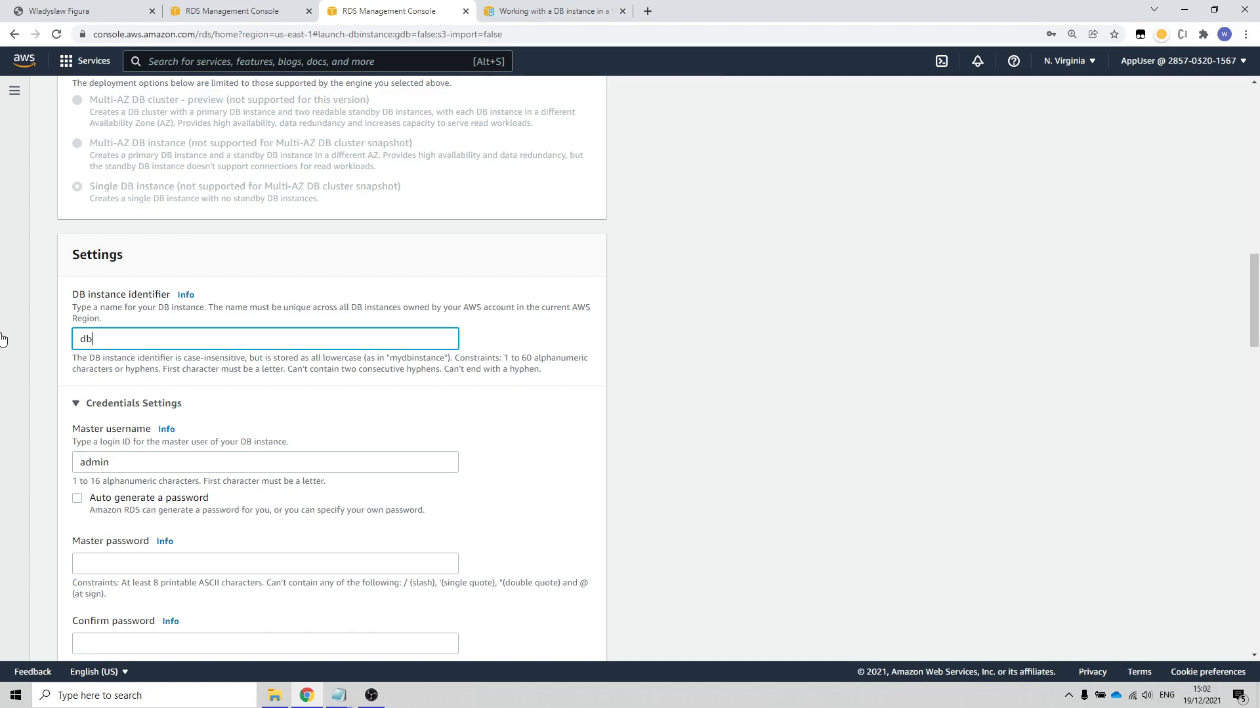
pyautogui.press('BackSpace')
pyautogui.press('BackSpace')
pyautogui.write('Backend')
# Step: Enter the master password in the credentials settings and confirm it
pyautogui.scroll(-3, 260, 349)
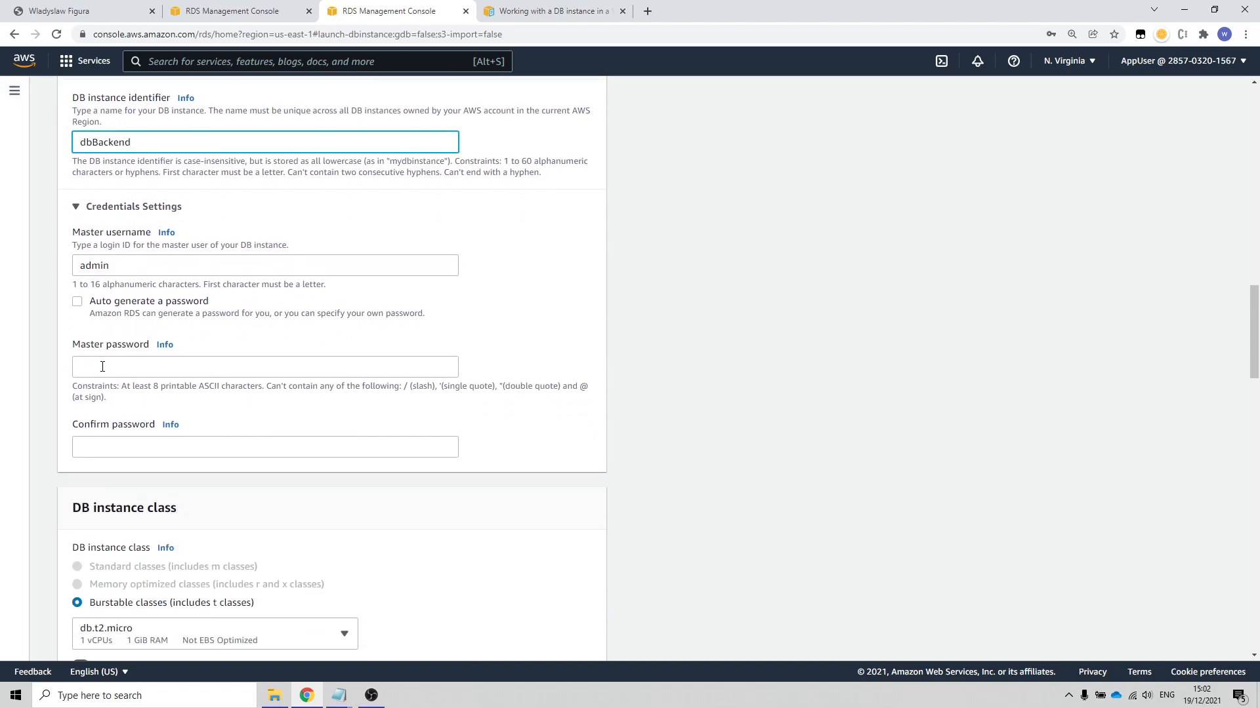
pyautogui.click(103, 366)
pyautogui.write('password')
pyautogui.click(143, 443)
pyautogui.write('password')
# Step: Set the virtual private cloud for the database's connectivity to AppVPC
pyautogui.scroll(-5, 669, 452)
pyautogui.scroll(-3, 671, 433)
pyautogui.scroll(-3, 407, 410)
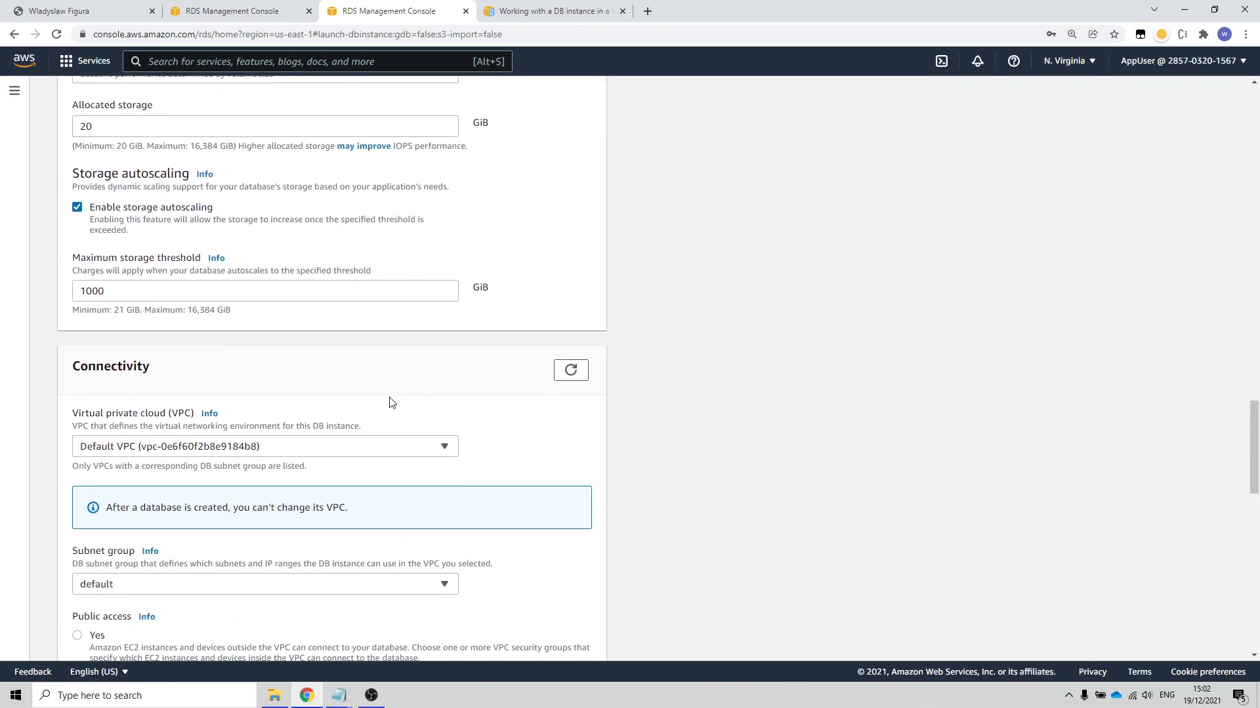
pyautogui.scroll(-2, 389, 402)
pyautogui.click(356, 322)
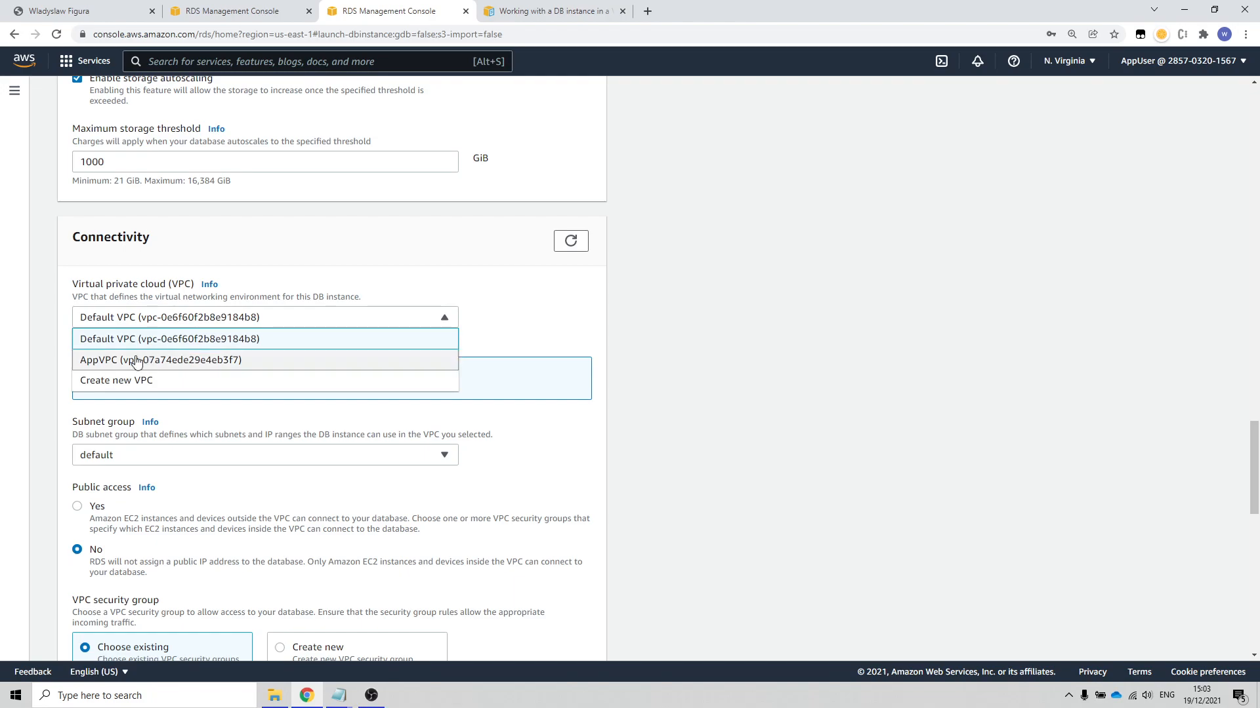
pyautogui.click(105, 362)
# Step: Choose subnetgroup01 as the DB subnet group and set public access to Yes
pyautogui.scroll(-1, 639, 454)
pyautogui.scroll(-1, 639, 454)
pyautogui.click(321, 326)
pyautogui.click(147, 346)
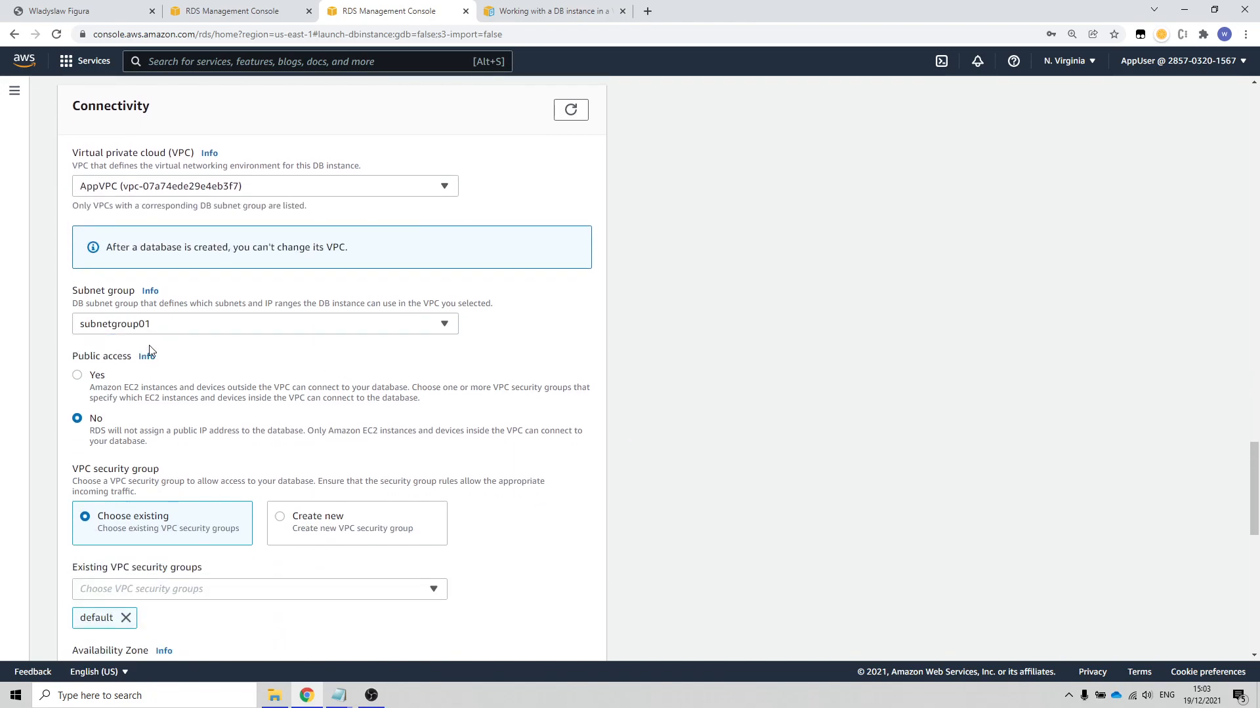
pyautogui.click(78, 375)
# Step: Replace the default VPC security group with SecurityVPC01 and set the availability zone to us-east-1a
pyautogui.scroll(-4, 340, 394)
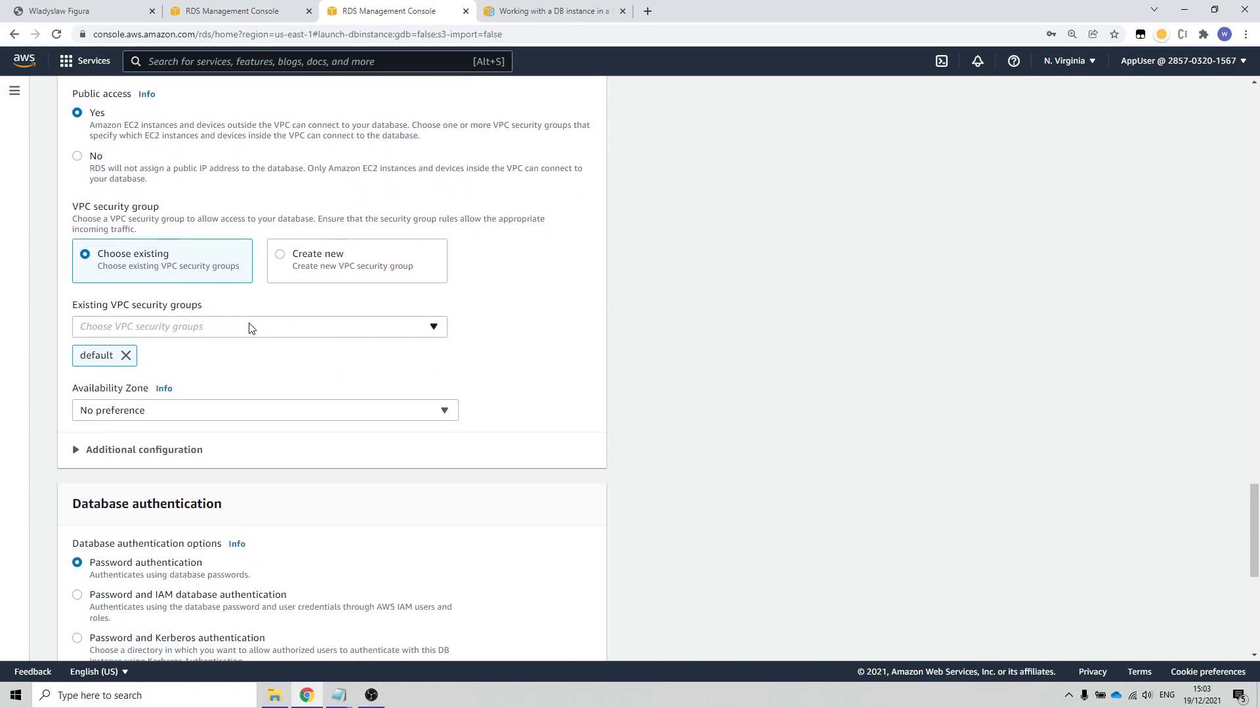
pyautogui.click(256, 333)
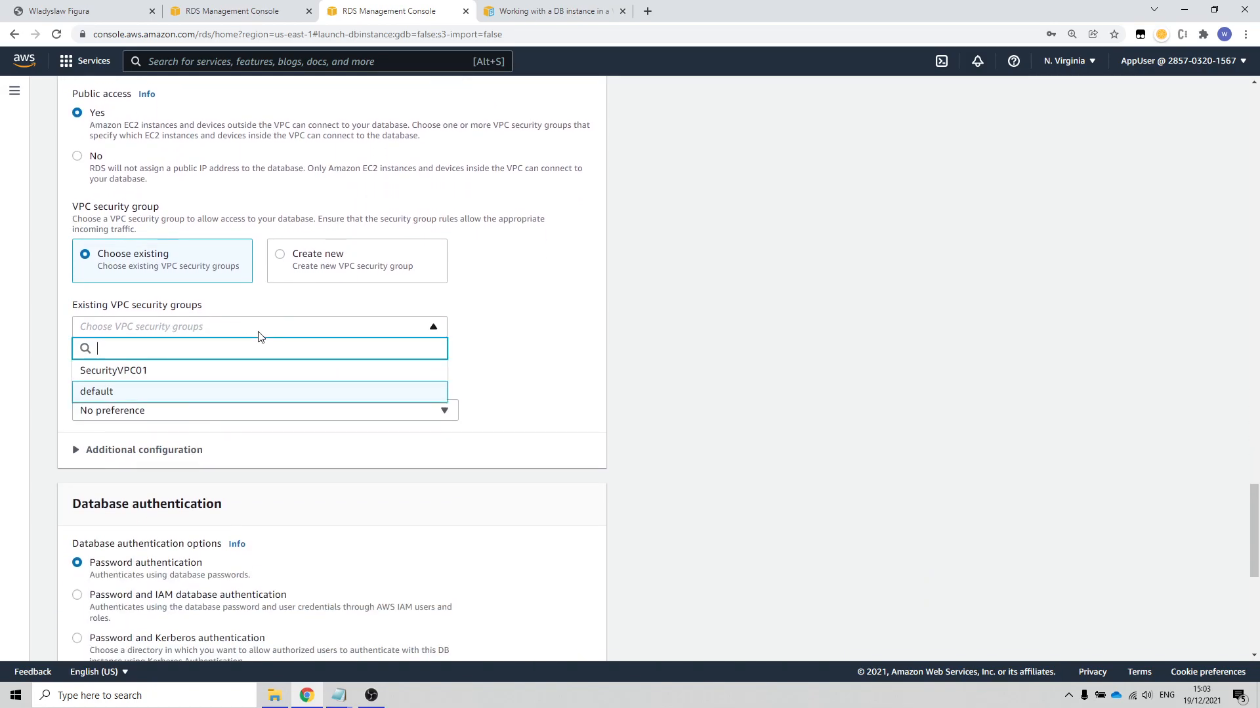
pyautogui.click(113, 371)
pyautogui.click(557, 407)
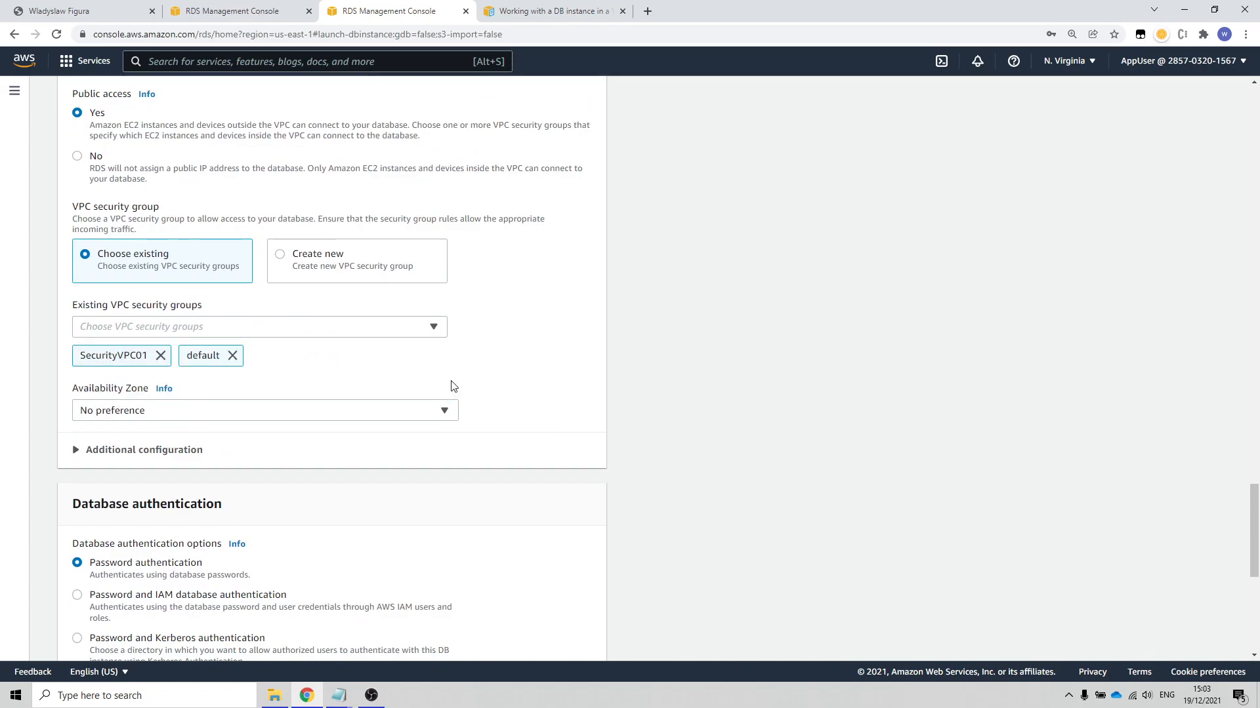
pyautogui.click(269, 410)
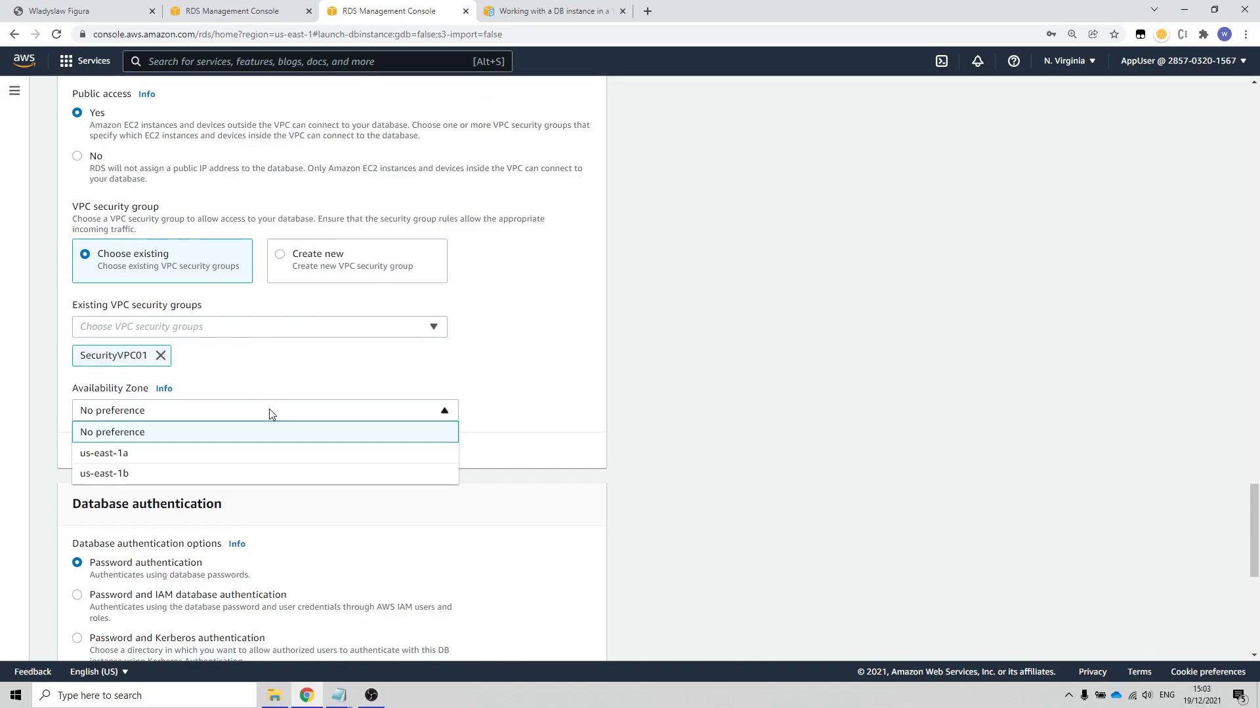
pyautogui.click(138, 454)
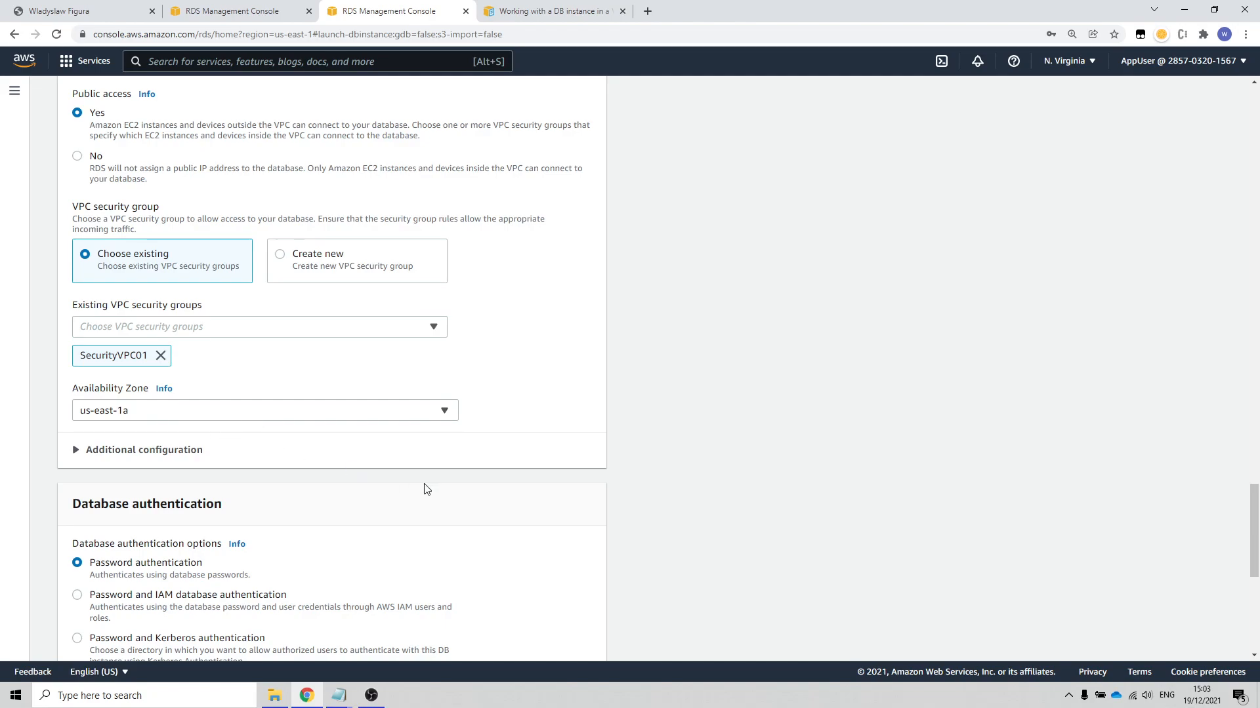
# Step: Keep password authentication, create the database, and dismiss the browser's password check prompt
pyautogui.scroll(-3, 427, 489)
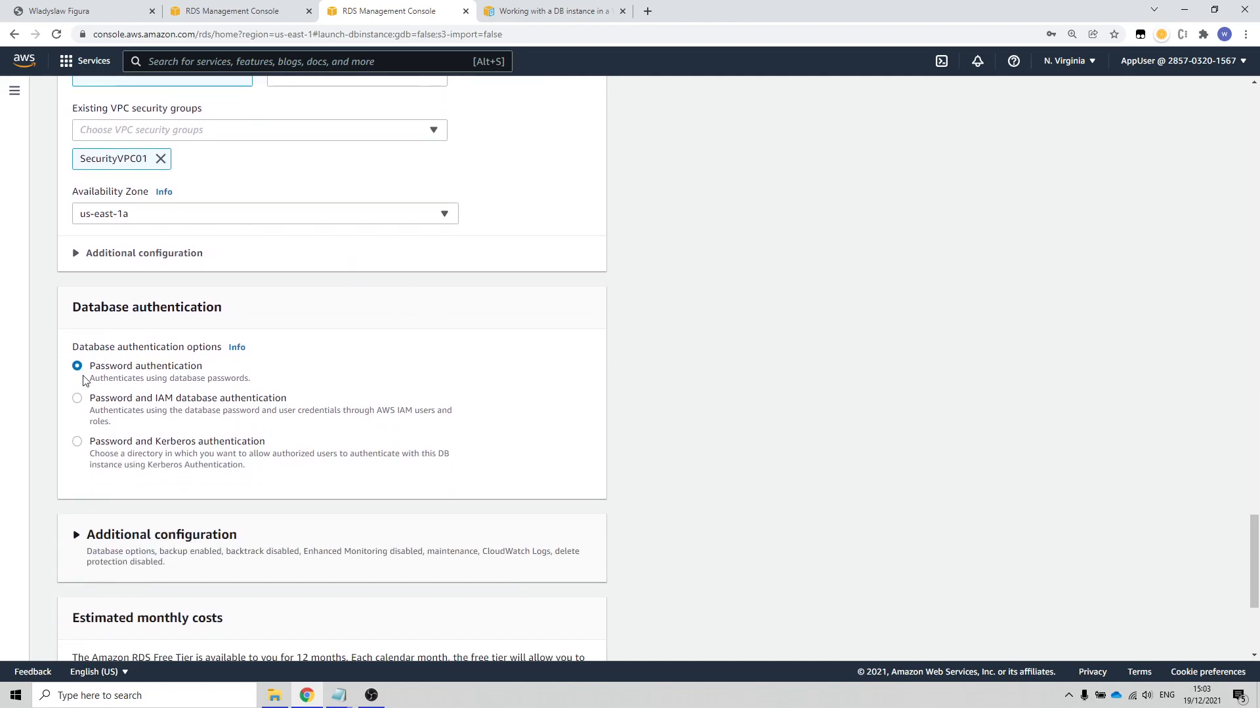
pyautogui.scroll(-4, 355, 444)
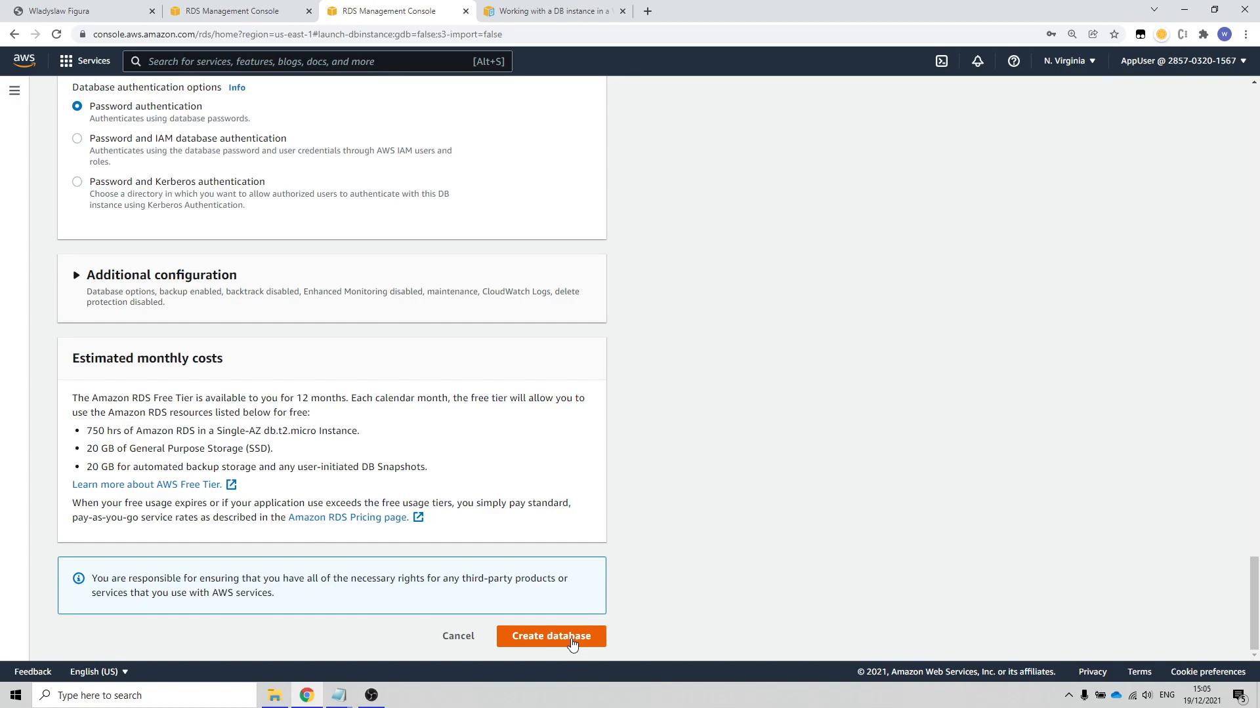
pyautogui.click(570, 638)
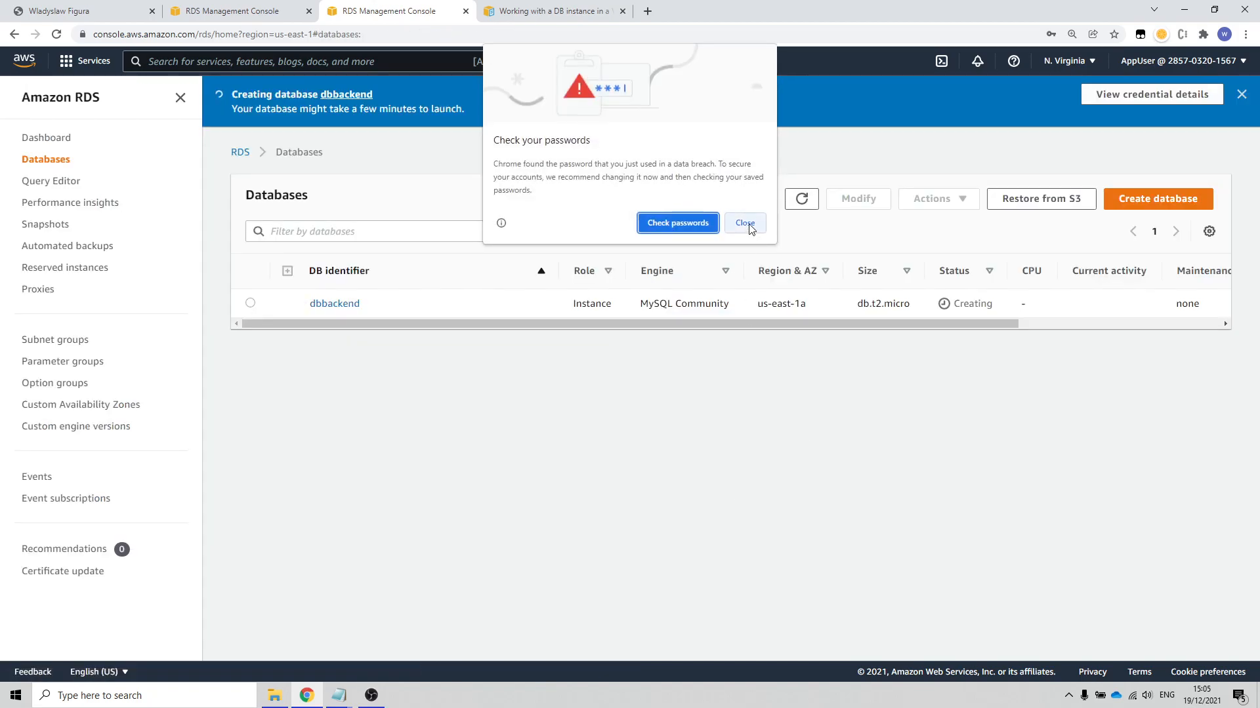
pyautogui.click(746, 224)
pyautogui.click(1090, 220)
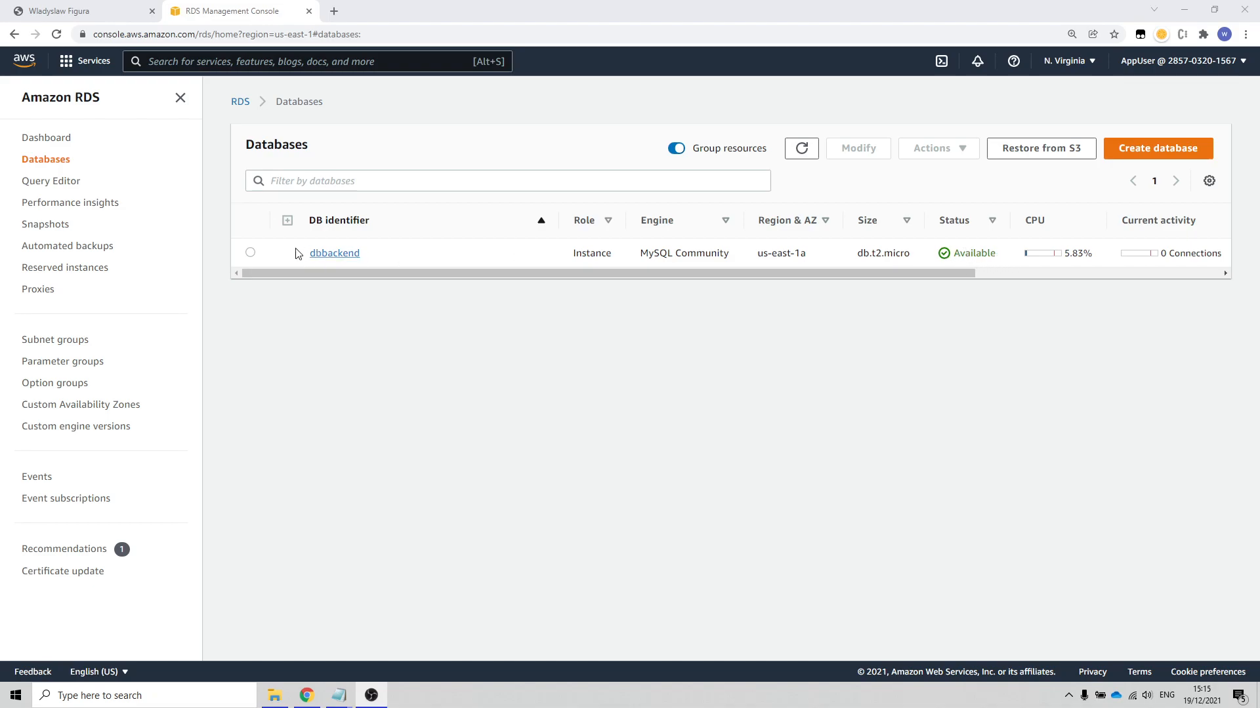
# Step: Open the dbbackend instance's connectivity details, select its endpoint address, and switch to the other application window
pyautogui.click(329, 258)
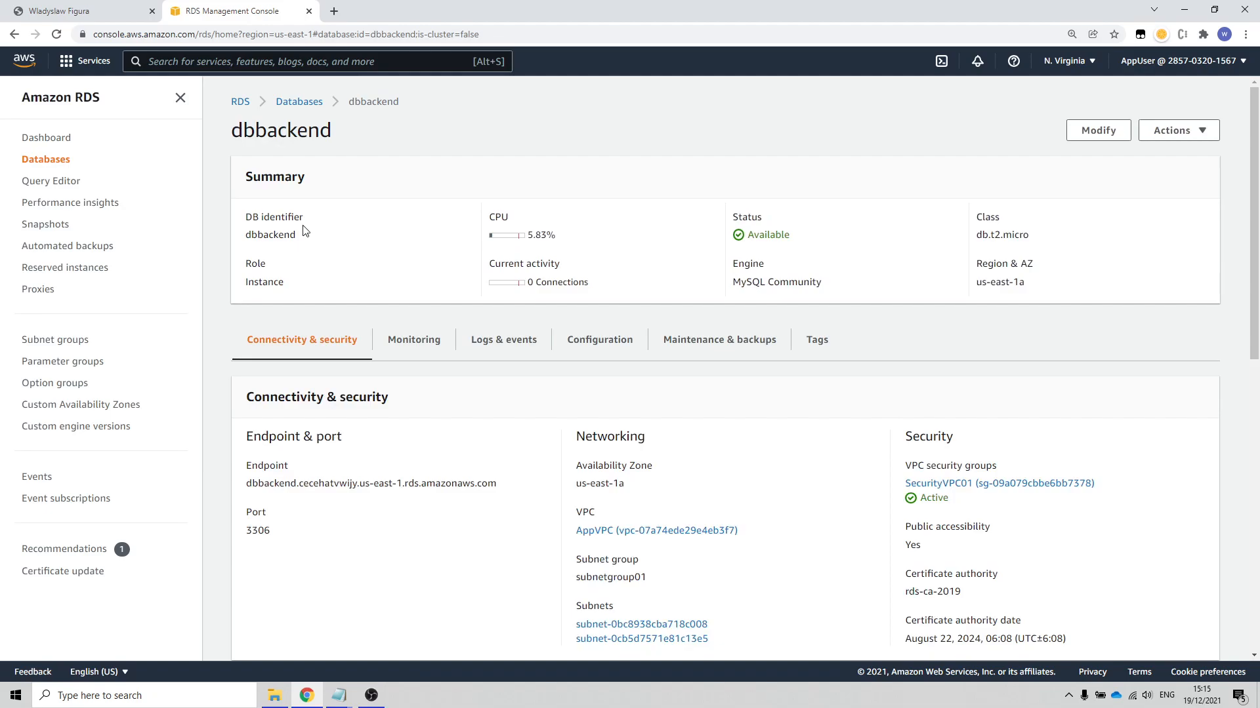
pyautogui.scroll(-3, 394, 275)
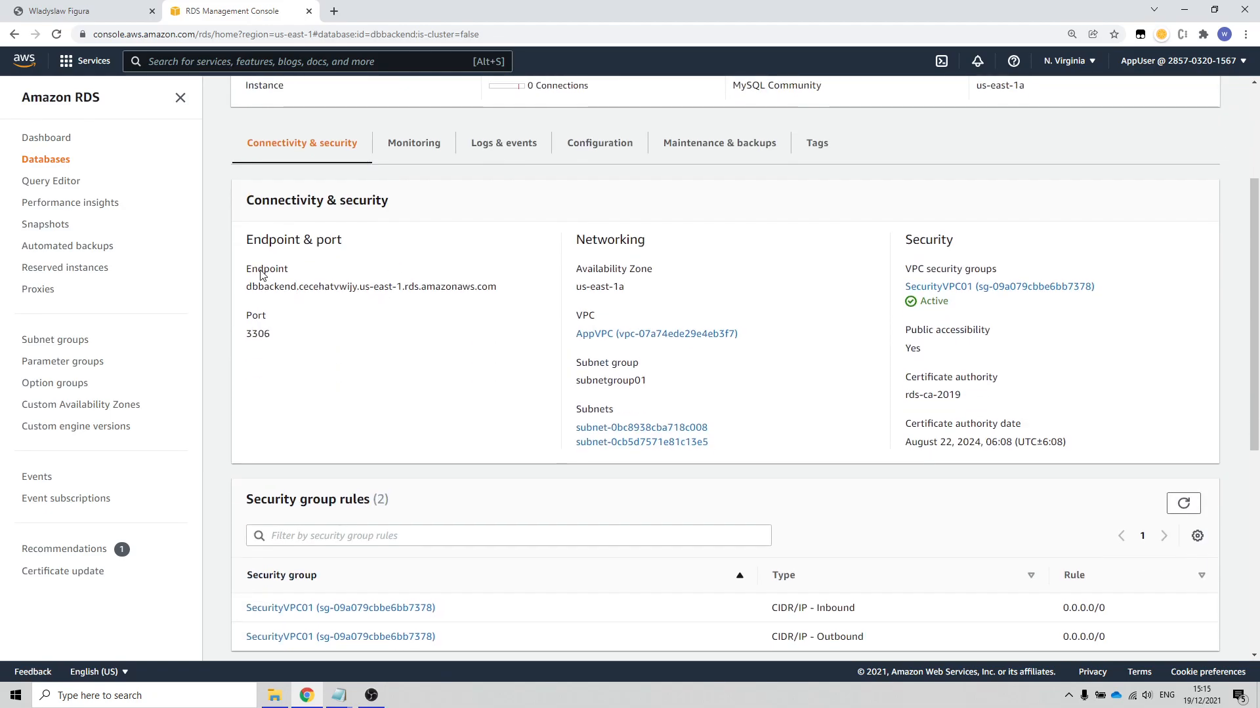
pyautogui.moveTo(498, 288); pyautogui.dragTo(243, 297)
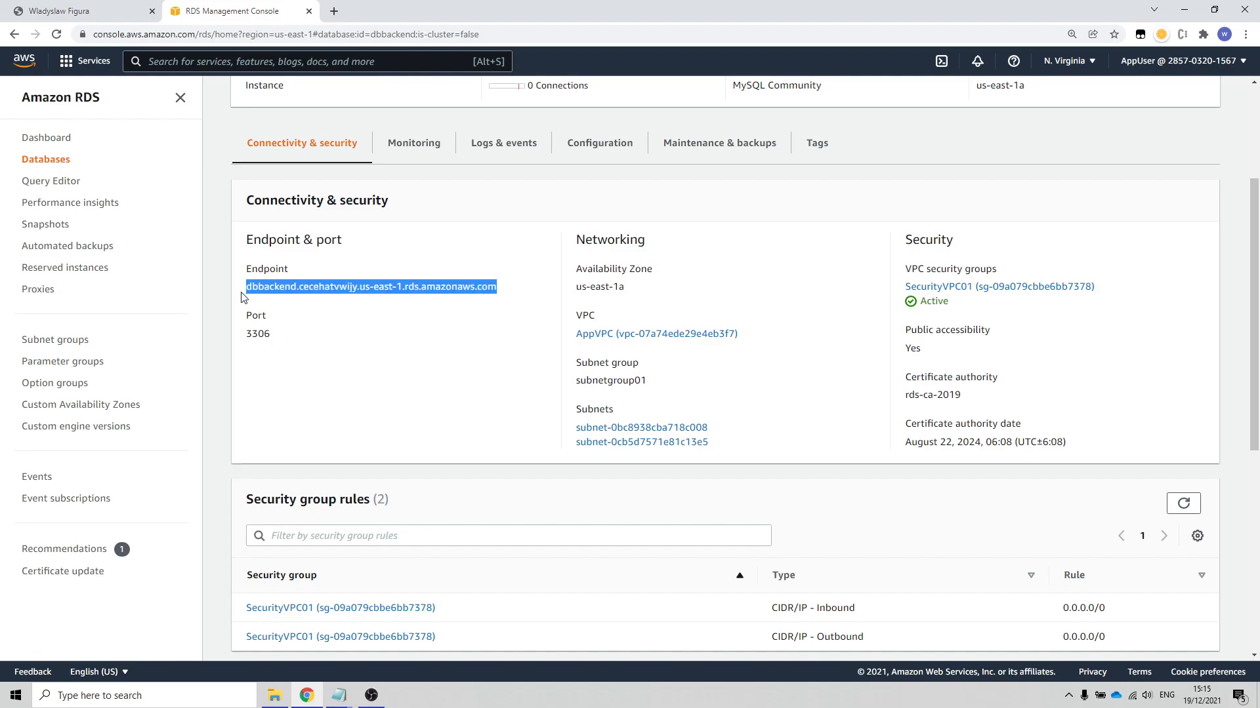
pyautogui.hotkey('alt', 'Tab')
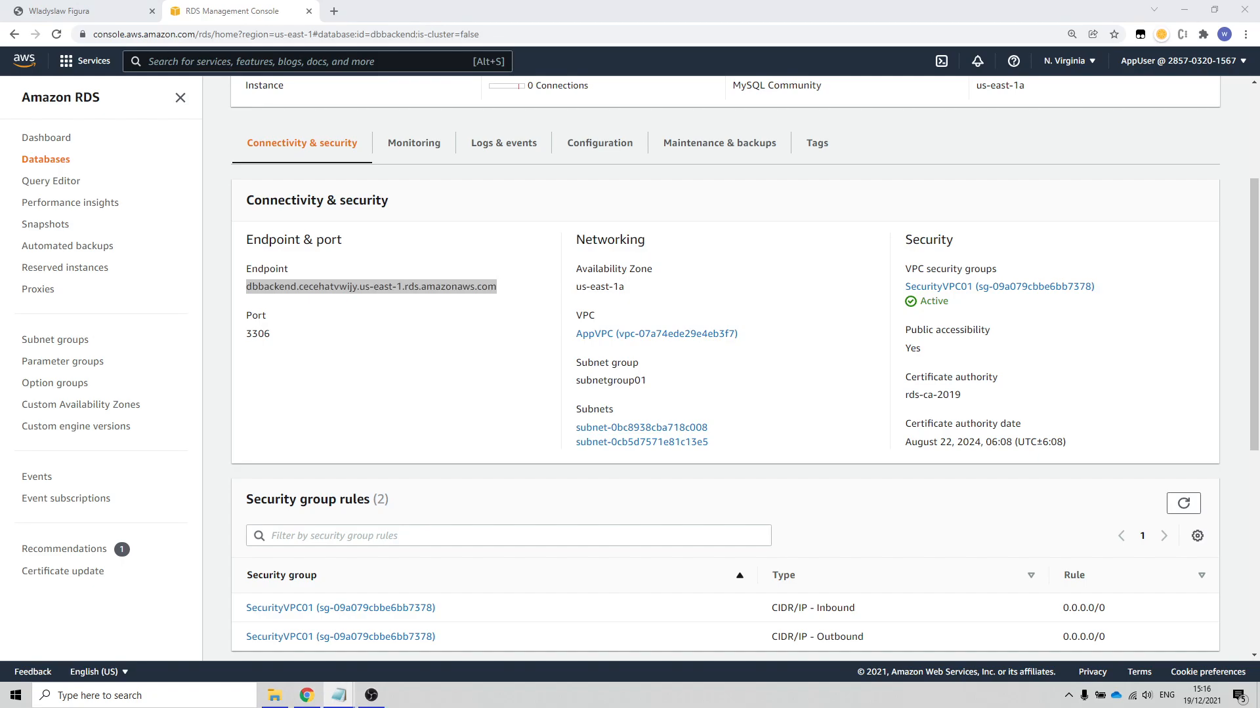